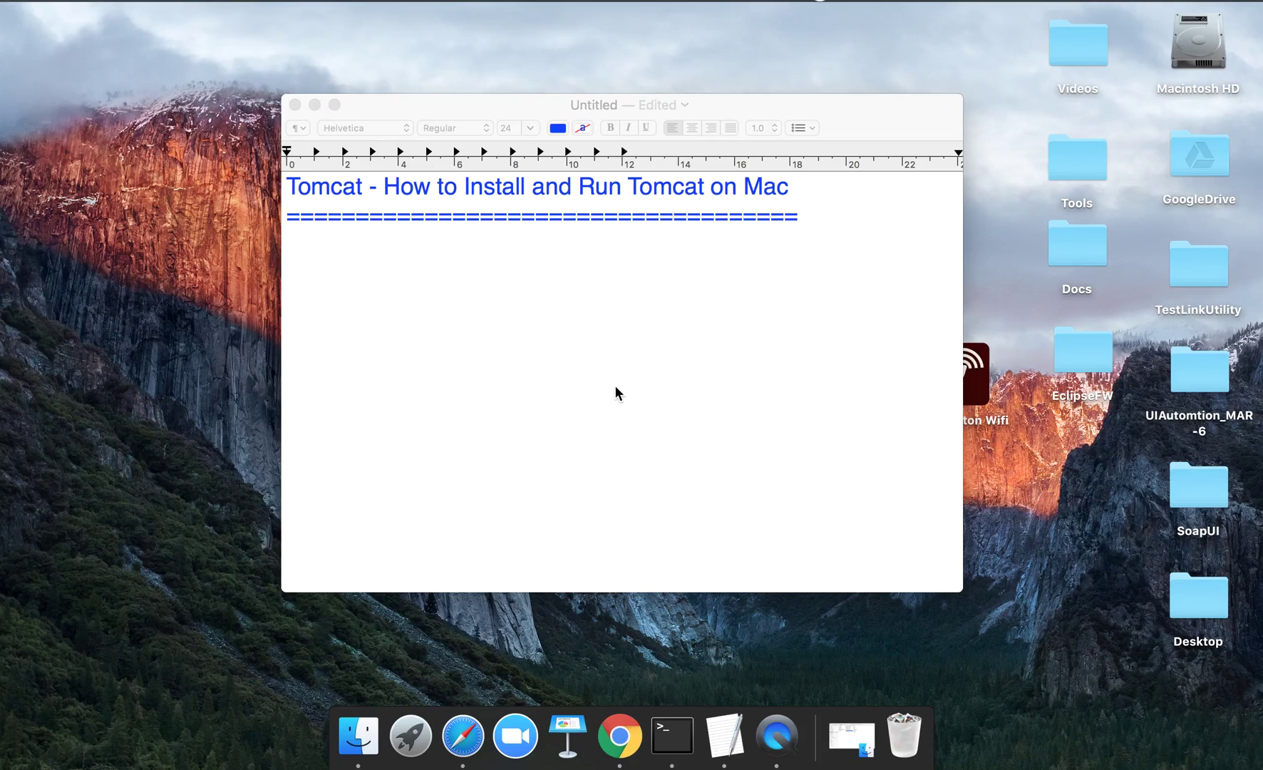
Add the line 'step 1 : download tomcat' below the heading's underline
{"action": "left_click", "coordinate": [836, 211]}
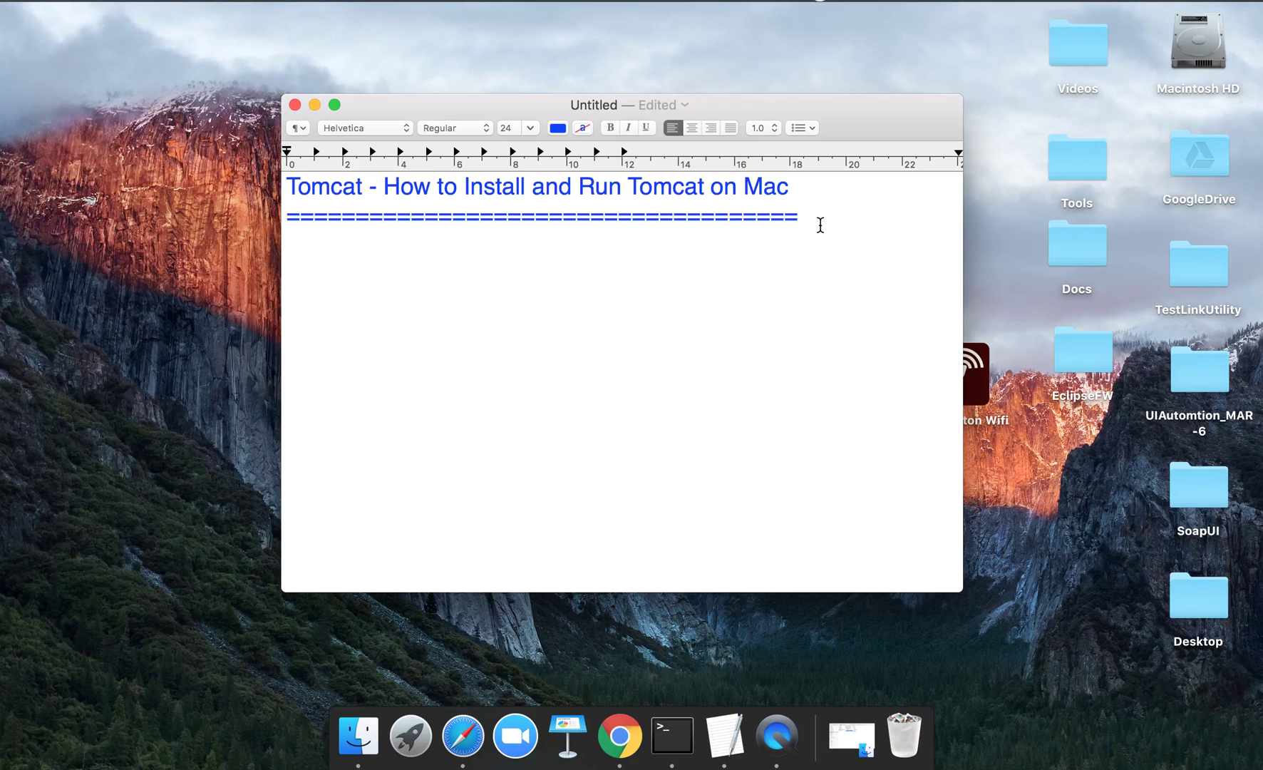
{"action": "key", "text": "Return"}
{"action": "key", "text": "Return"}
{"action": "type", "text": "step "}
{"action": "type", "text": "1 L"}
{"action": "key", "text": "BackSpace"}
{"action": "type", "text": ":"}
{"action": "type", "text": " download tomc"}
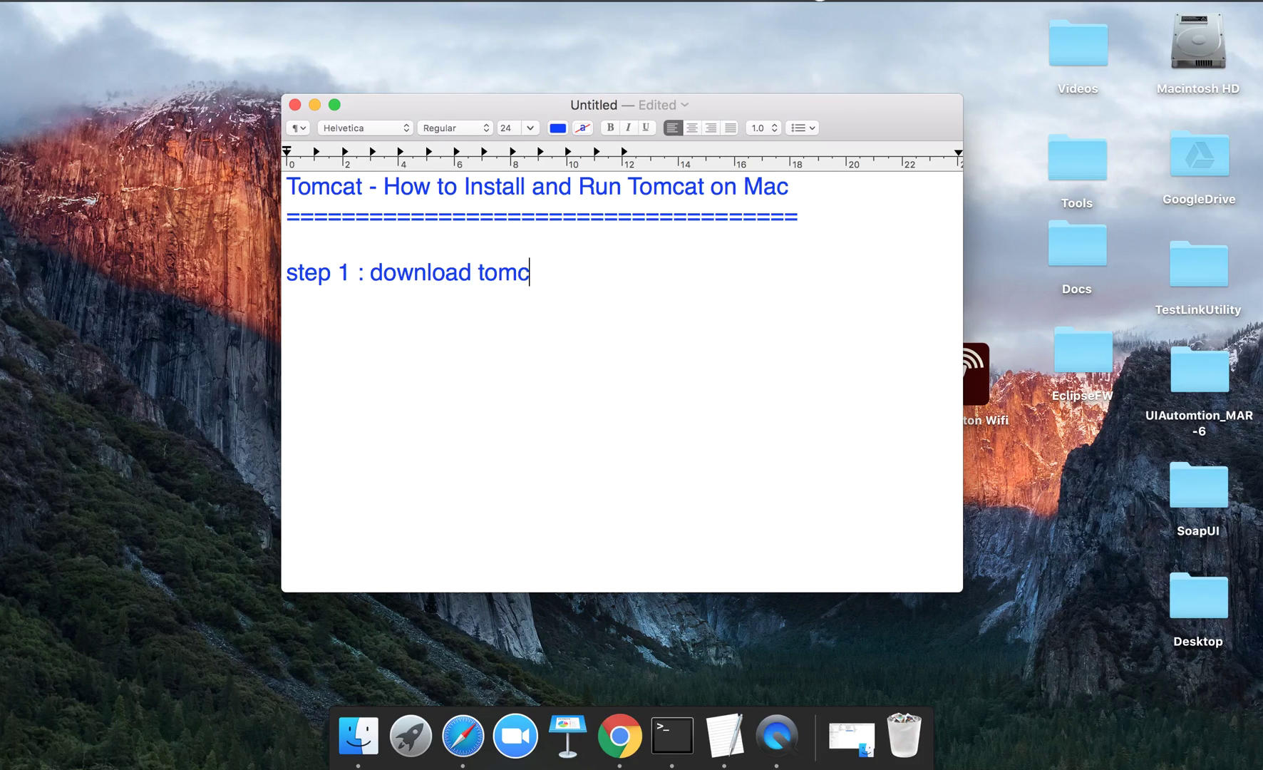
{"action": "type", "text": "at"}
Search Chrome for 'tomcat' and reach the Tomcat 8 downloads page on tomcat.apache.org
{"action": "key", "text": "super+Tab"}
{"action": "left_click", "coordinate": [508, 33]}
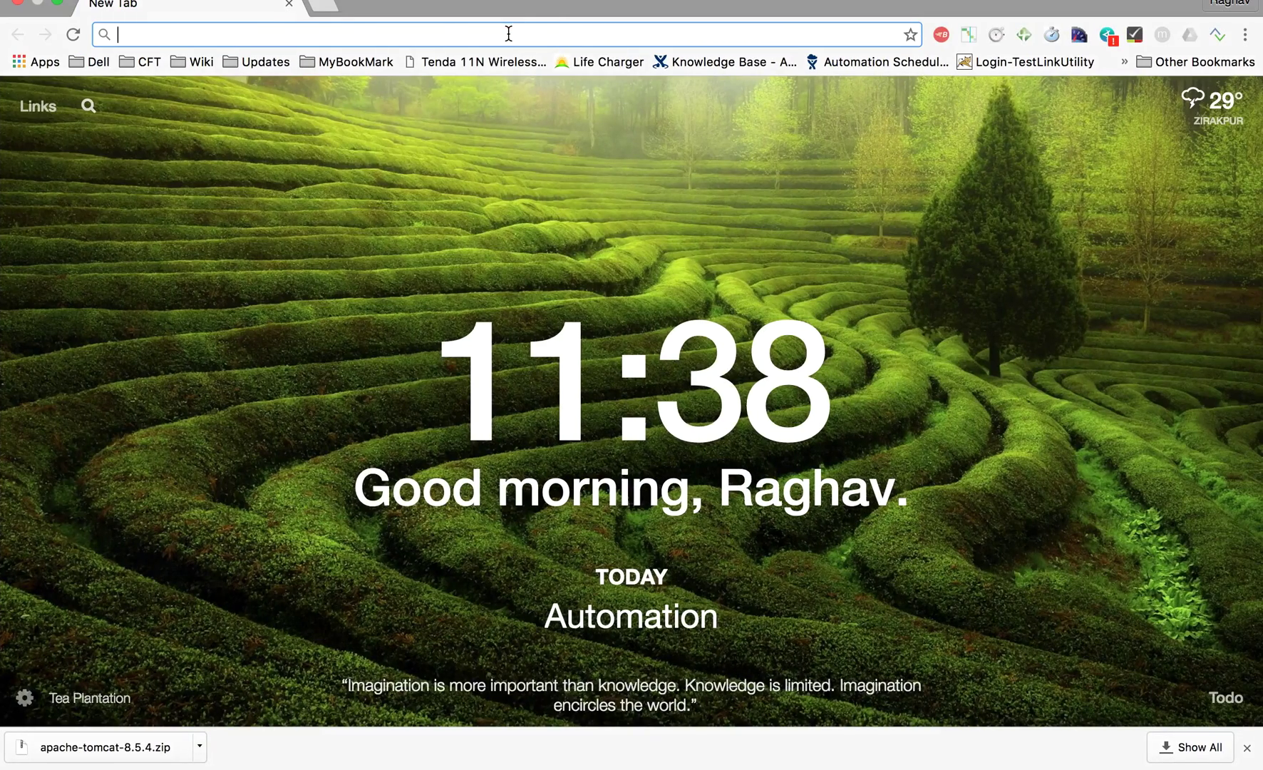
{"action": "type", "text": "tomcat"}
{"action": "key", "text": "Return"}
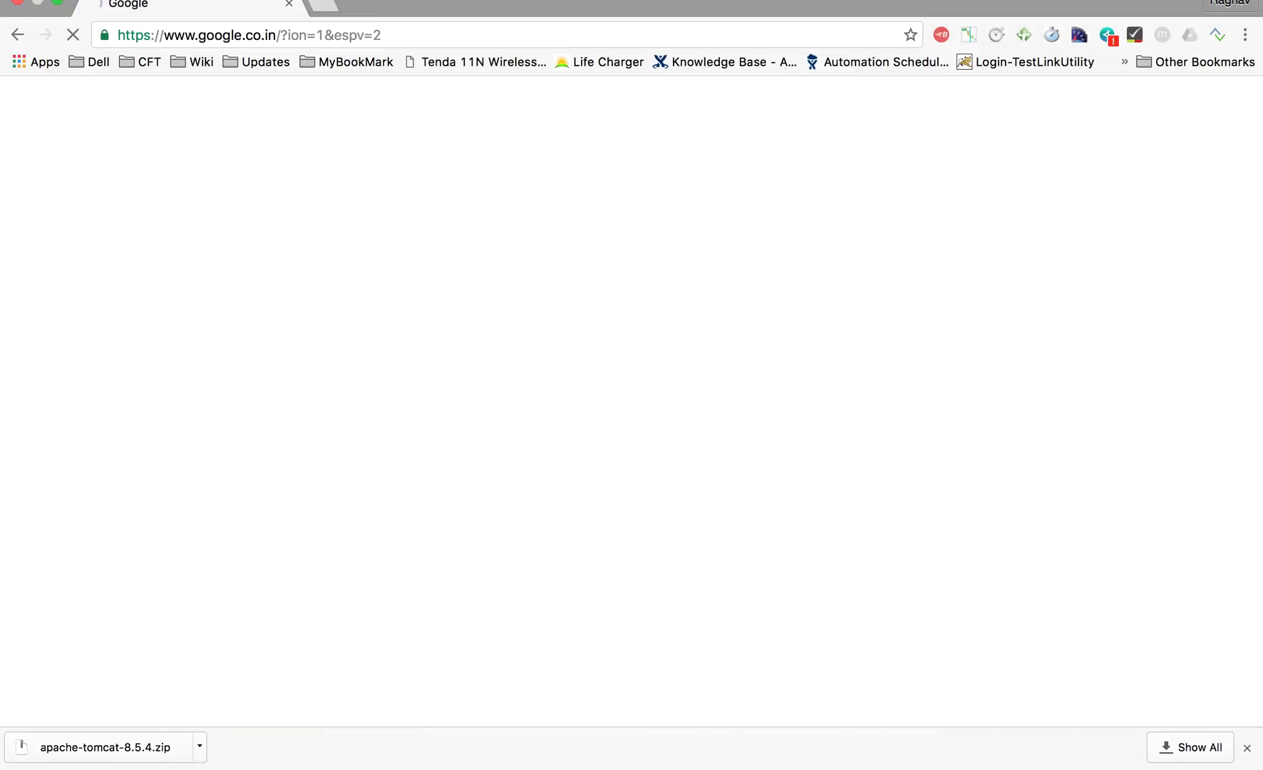
{"action": "left_click", "coordinate": [175, 255]}
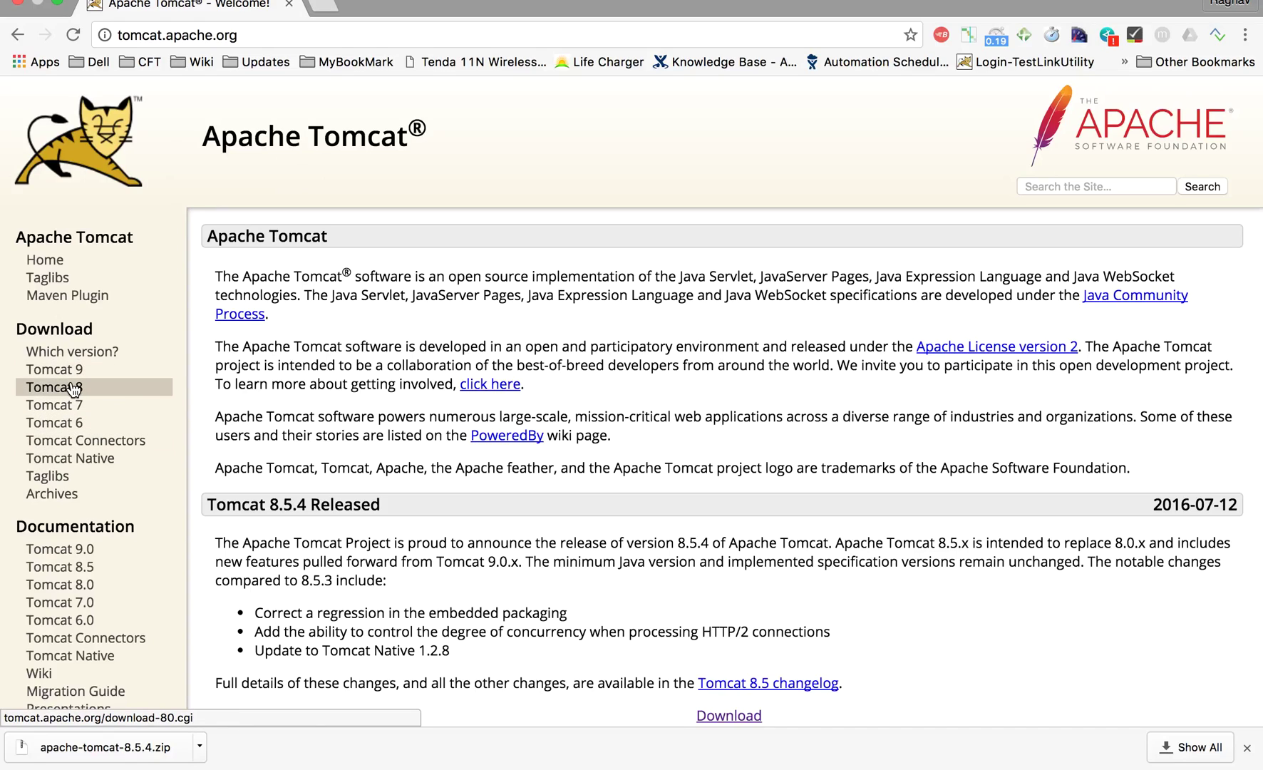
{"action": "left_click", "coordinate": [74, 389]}
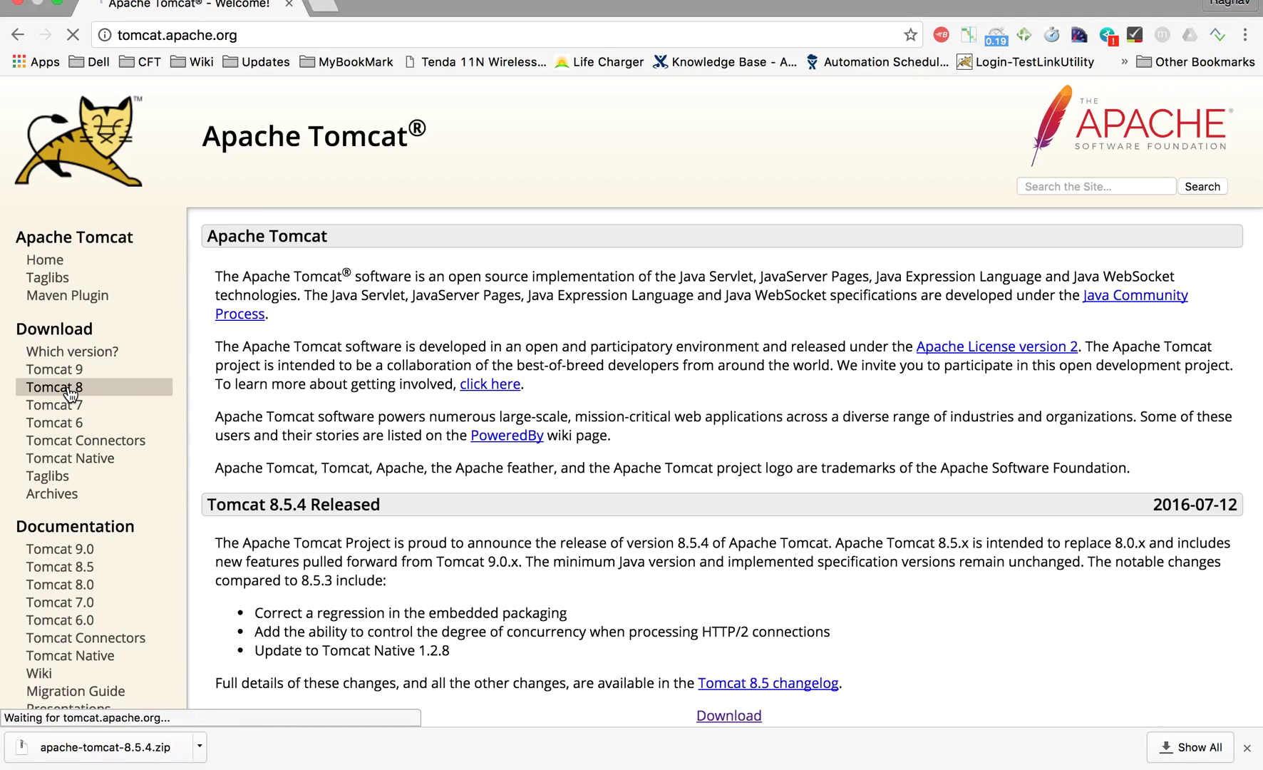
{"action": "scroll", "coordinate": [463, 469], "scroll_direction": "down", "scroll_amount": 3}
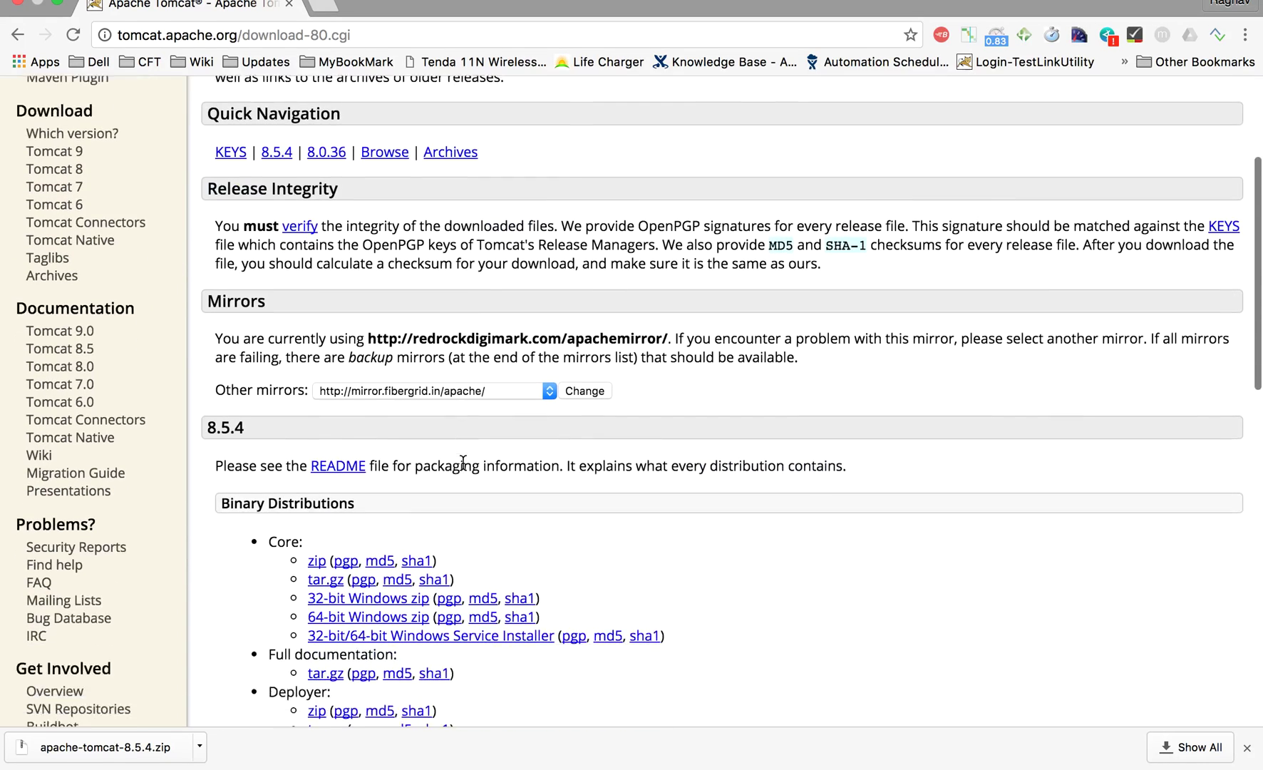
{"action": "scroll", "coordinate": [464, 469], "scroll_direction": "down", "scroll_amount": 2}
{"action": "scroll", "coordinate": [462, 461], "scroll_direction": "down", "scroll_amount": 1}
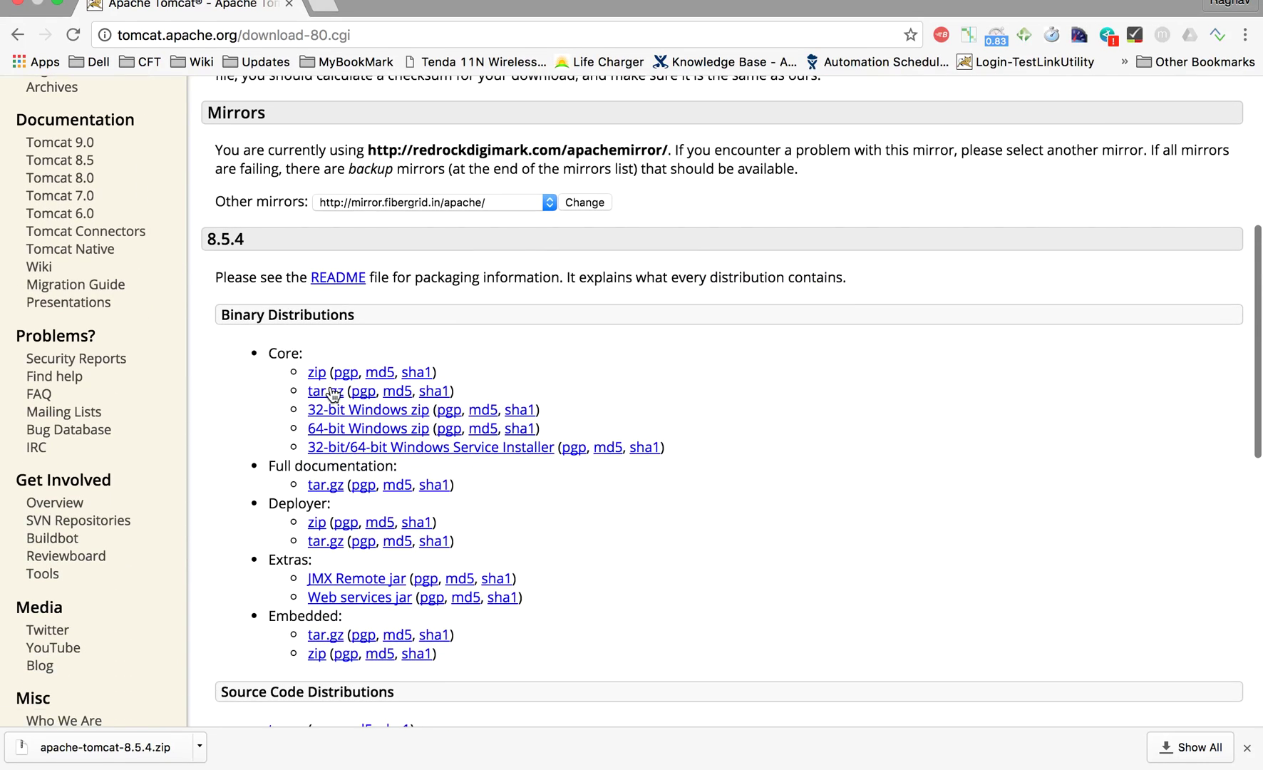
Download the Tomcat 8.5.4 core zip, cancel the duplicate download, and return to the notes
{"action": "left_click", "coordinate": [317, 372]}
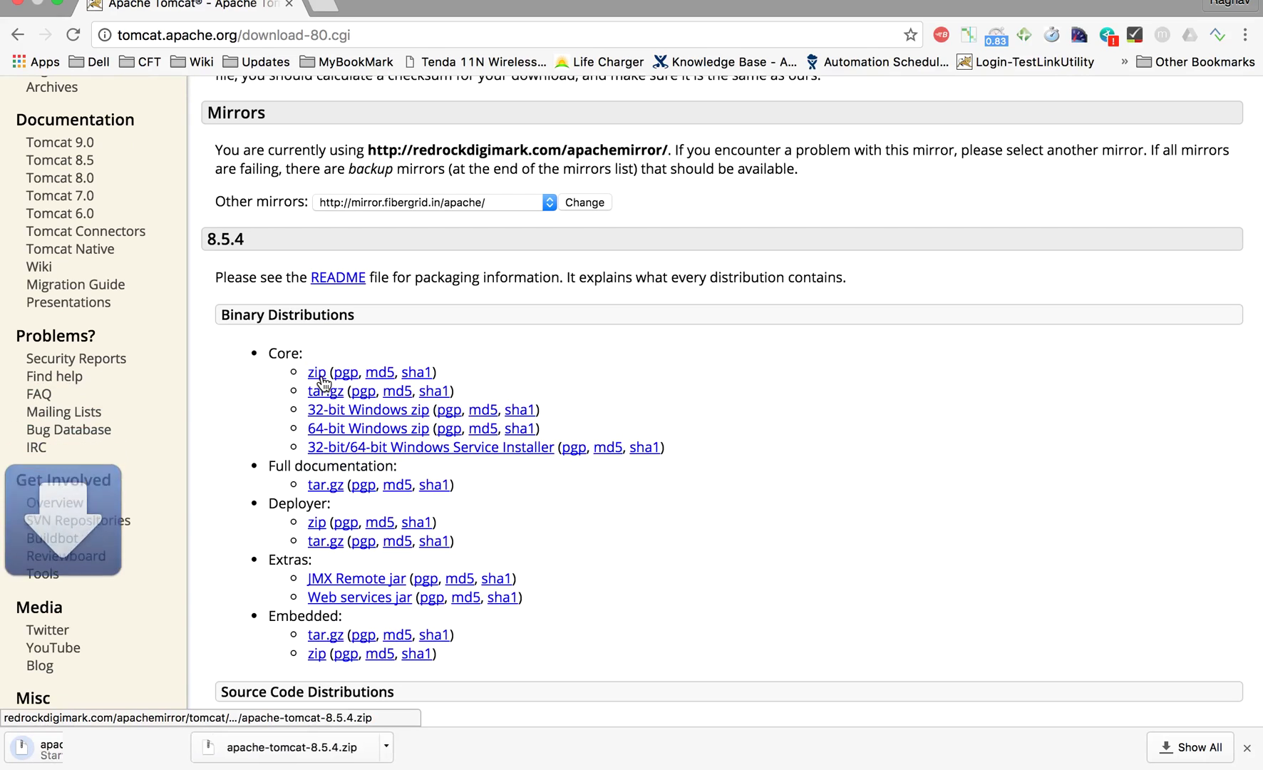
{"action": "left_click", "coordinate": [201, 748]}
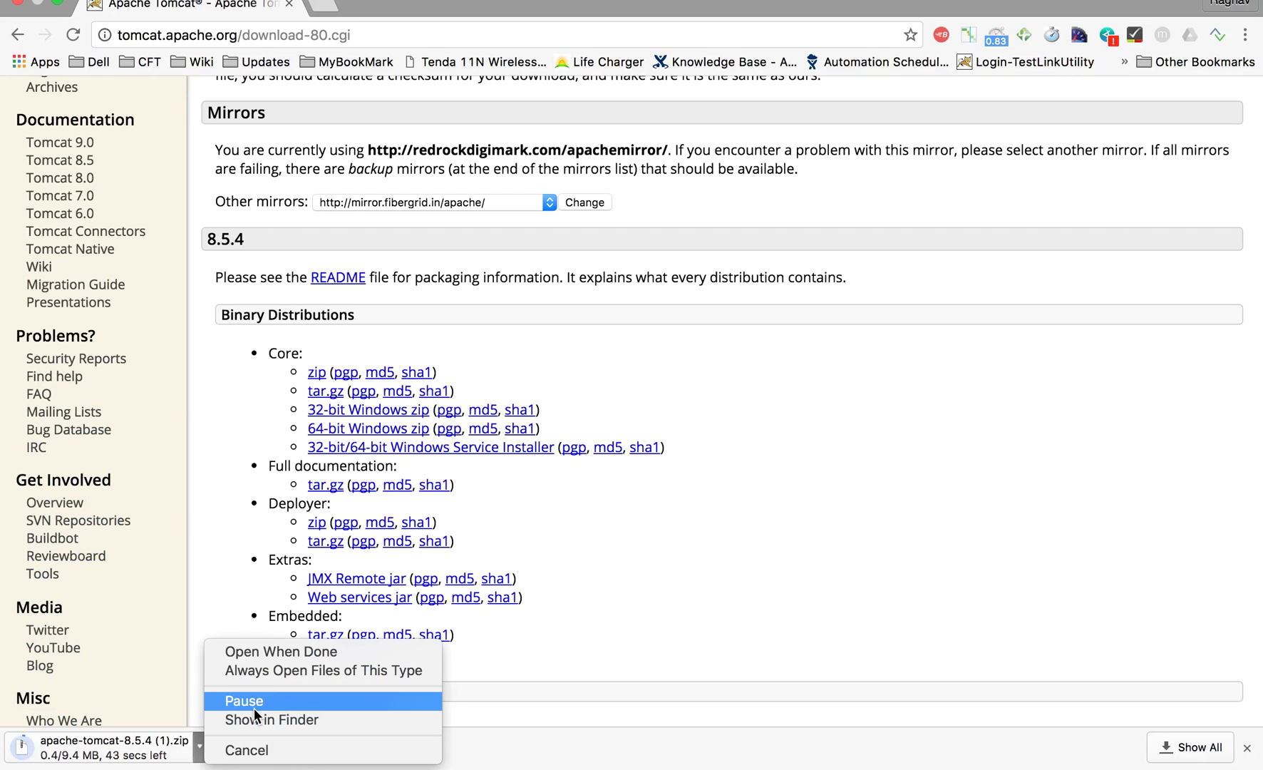
{"action": "left_click", "coordinate": [254, 749]}
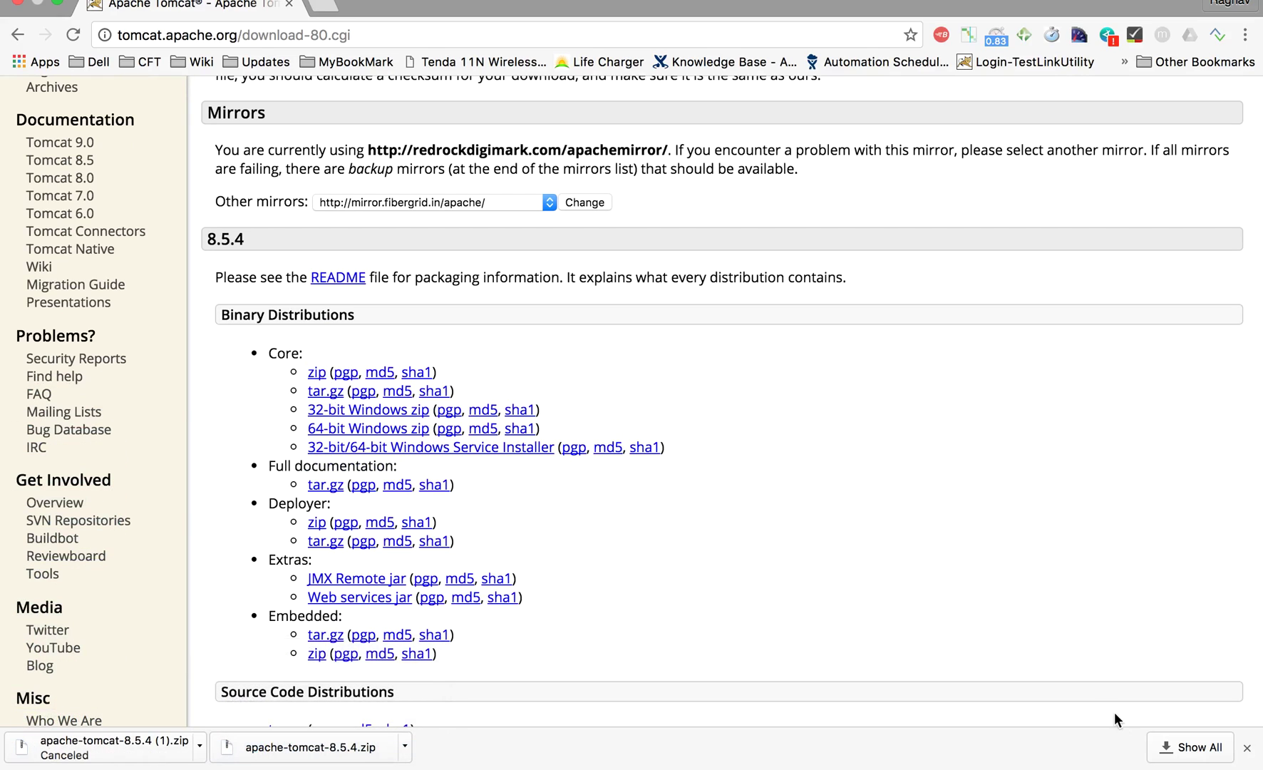
{"action": "left_click", "coordinate": [1248, 748]}
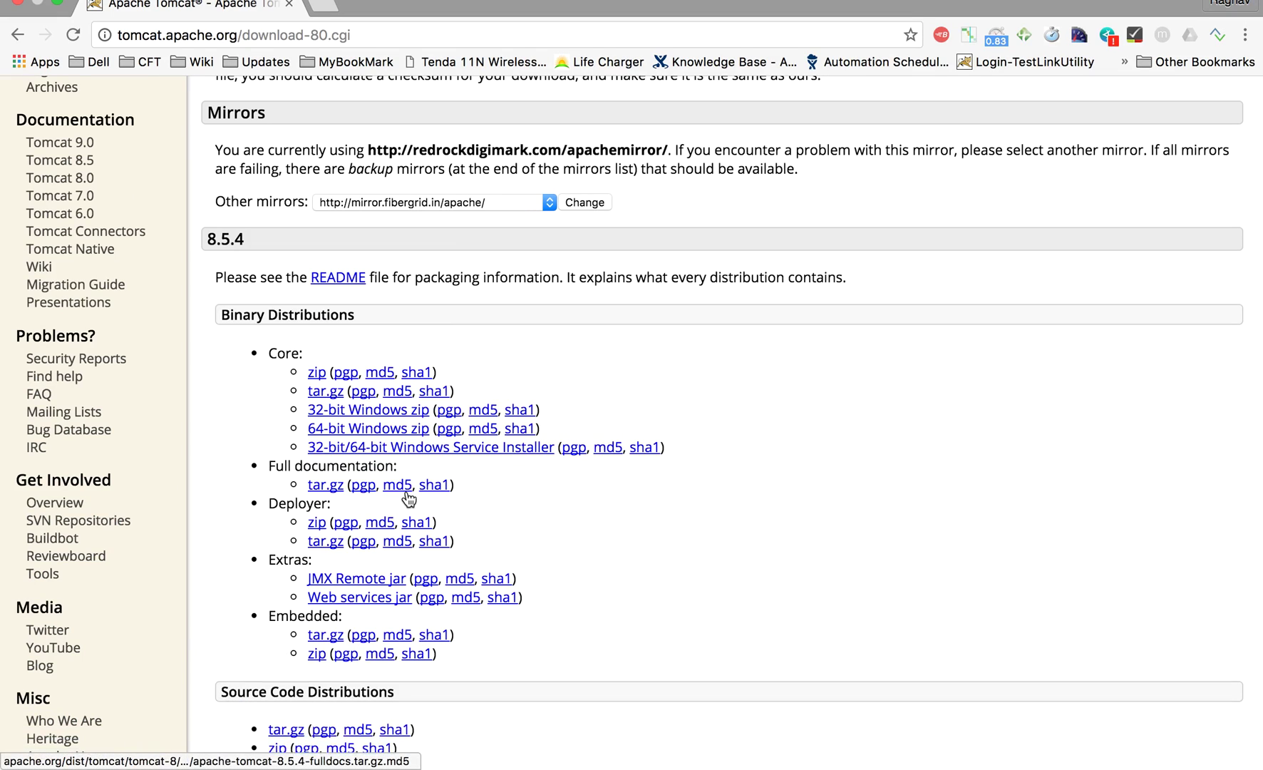
{"action": "key", "text": "ctrl+Left"}
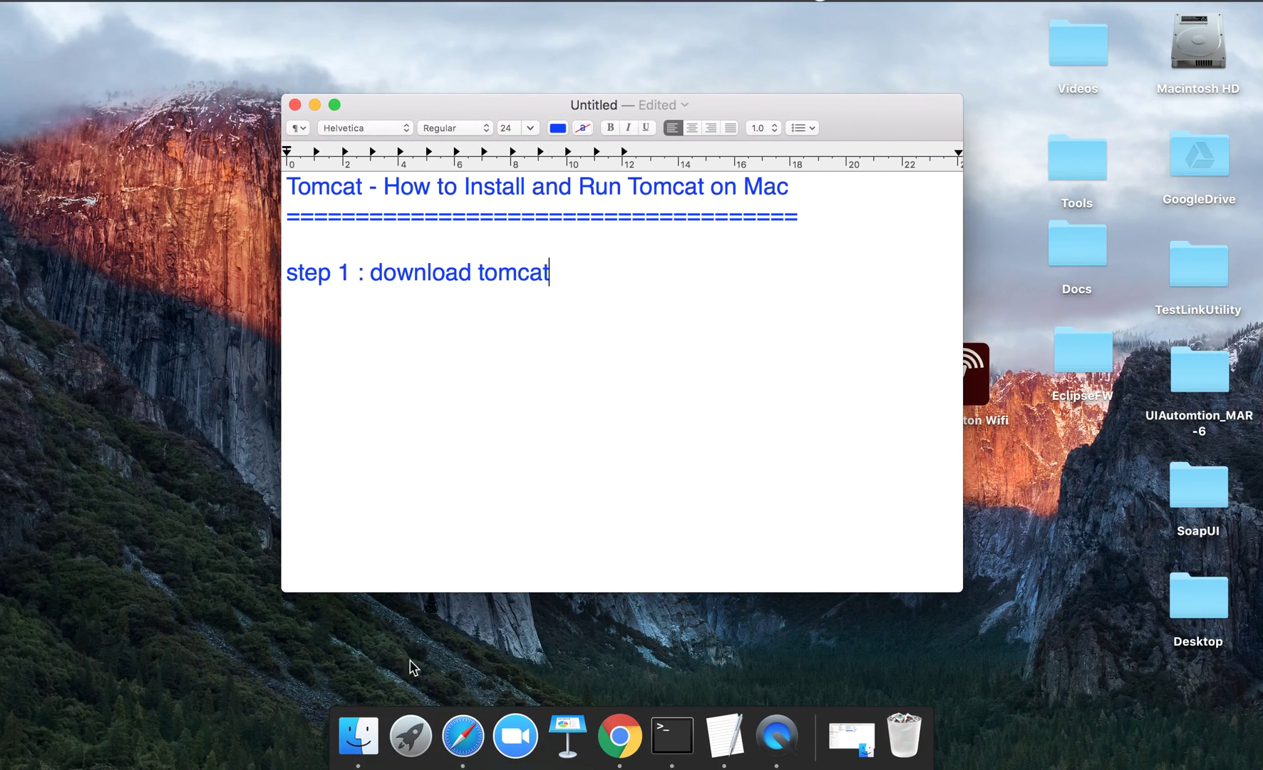
Unzip apache-tomcat-8.5.4.zip from Downloads with Archive Utility, then view Desktop's Tools folder
{"action": "left_click", "coordinate": [360, 720]}
{"action": "left_click", "coordinate": [74, 298]}
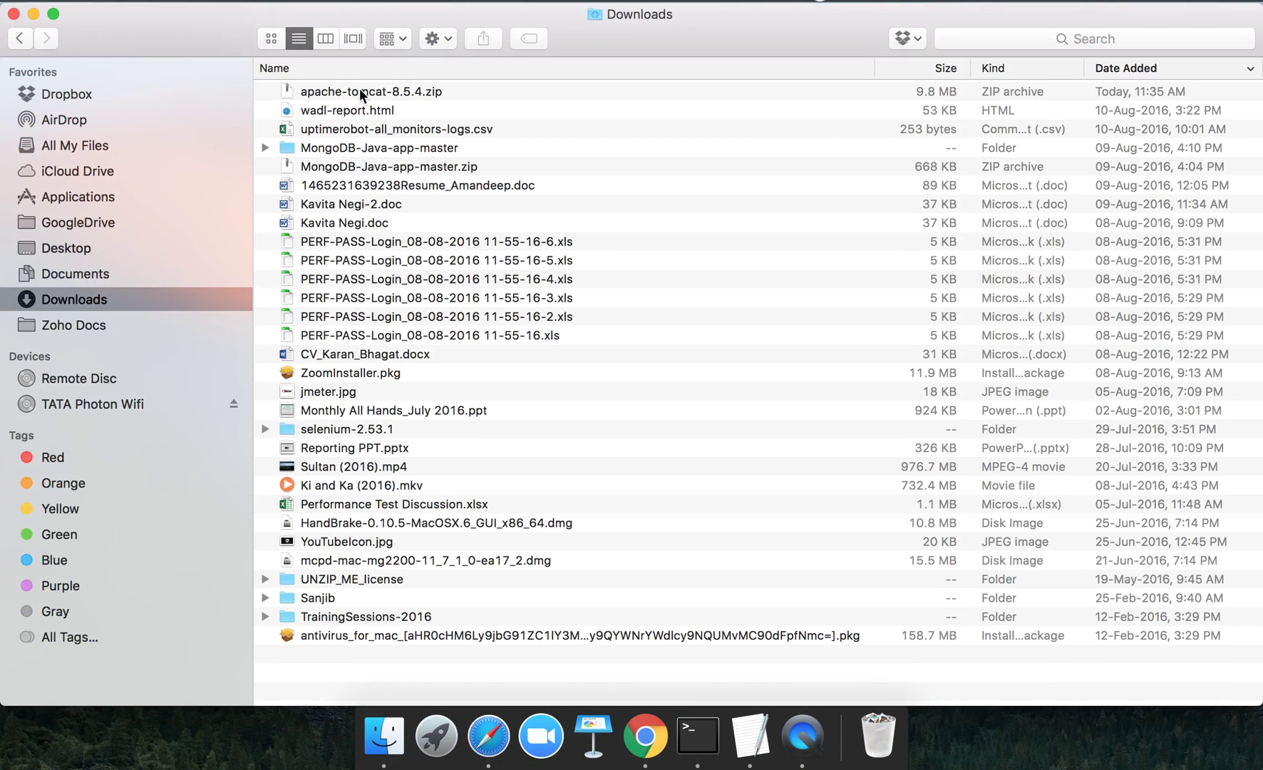
{"action": "right_click", "coordinate": [362, 94]}
{"action": "mouse_move", "coordinate": [414, 118]}
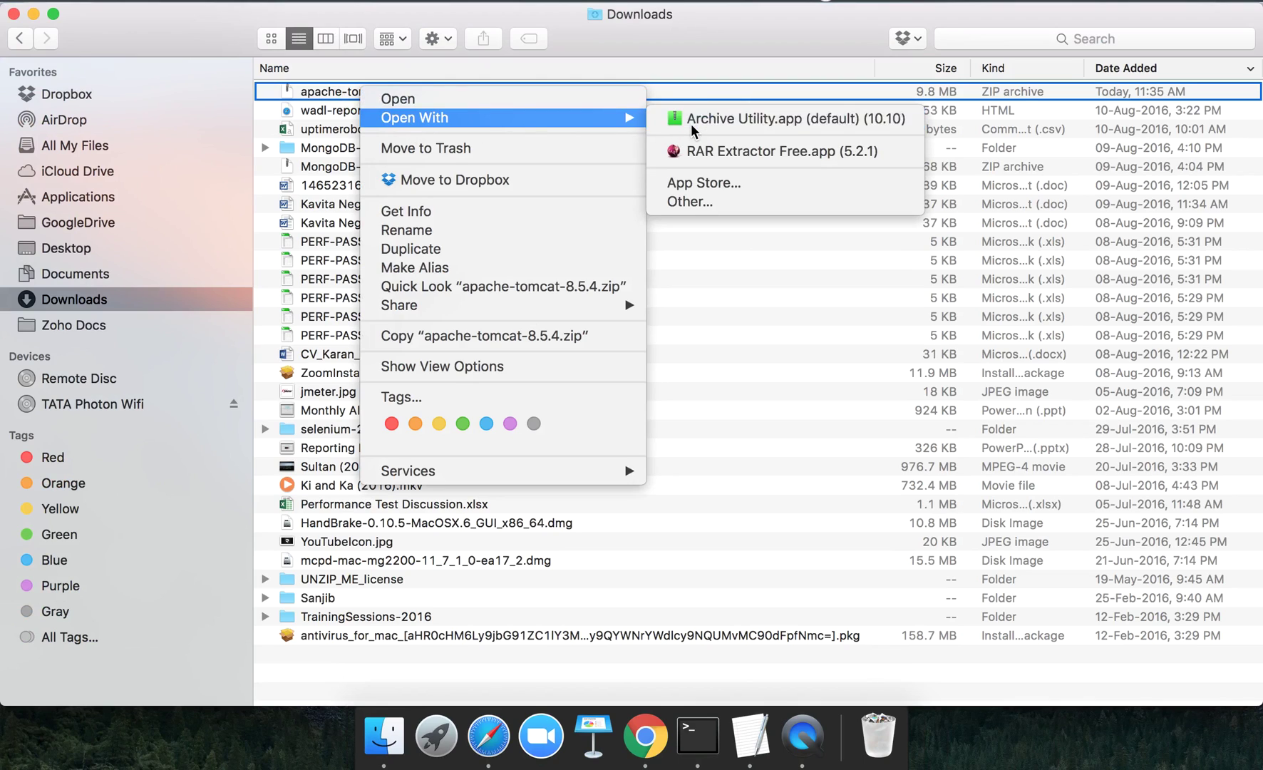
{"action": "left_click", "coordinate": [769, 118]}
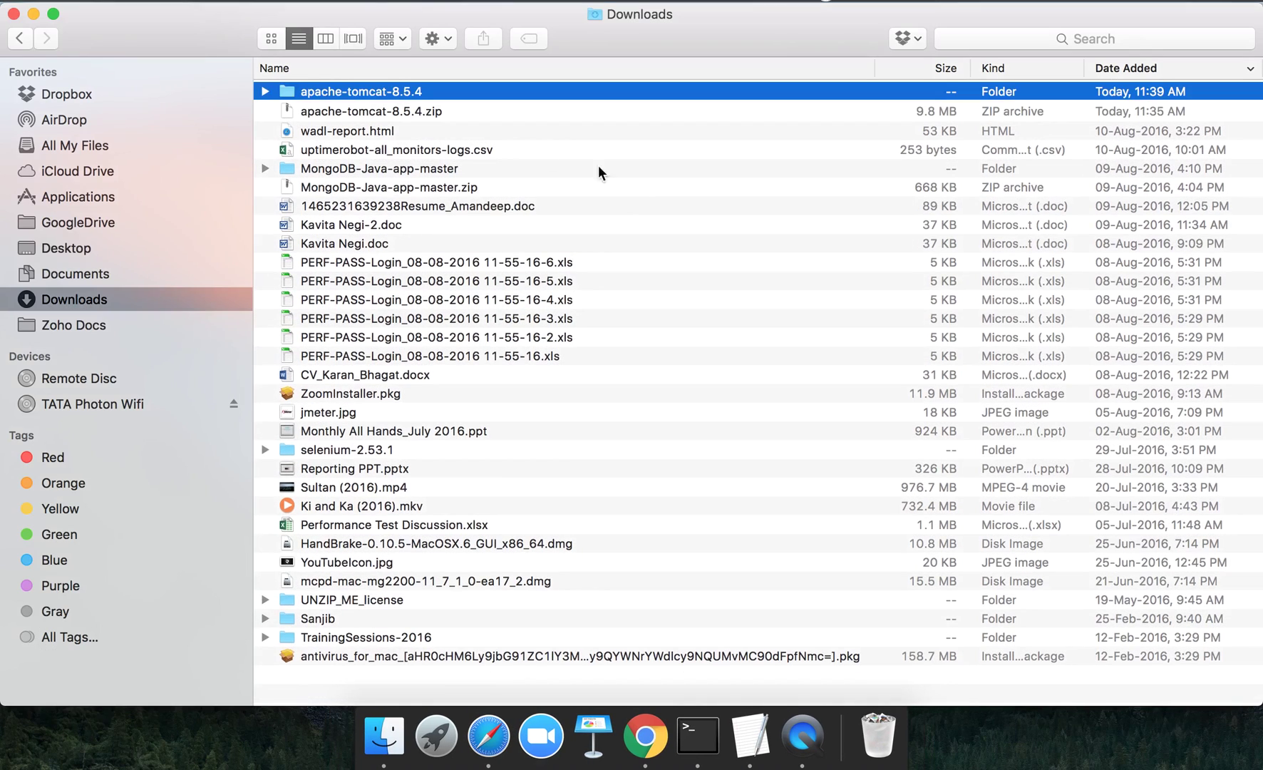
{"action": "left_click", "coordinate": [81, 250]}
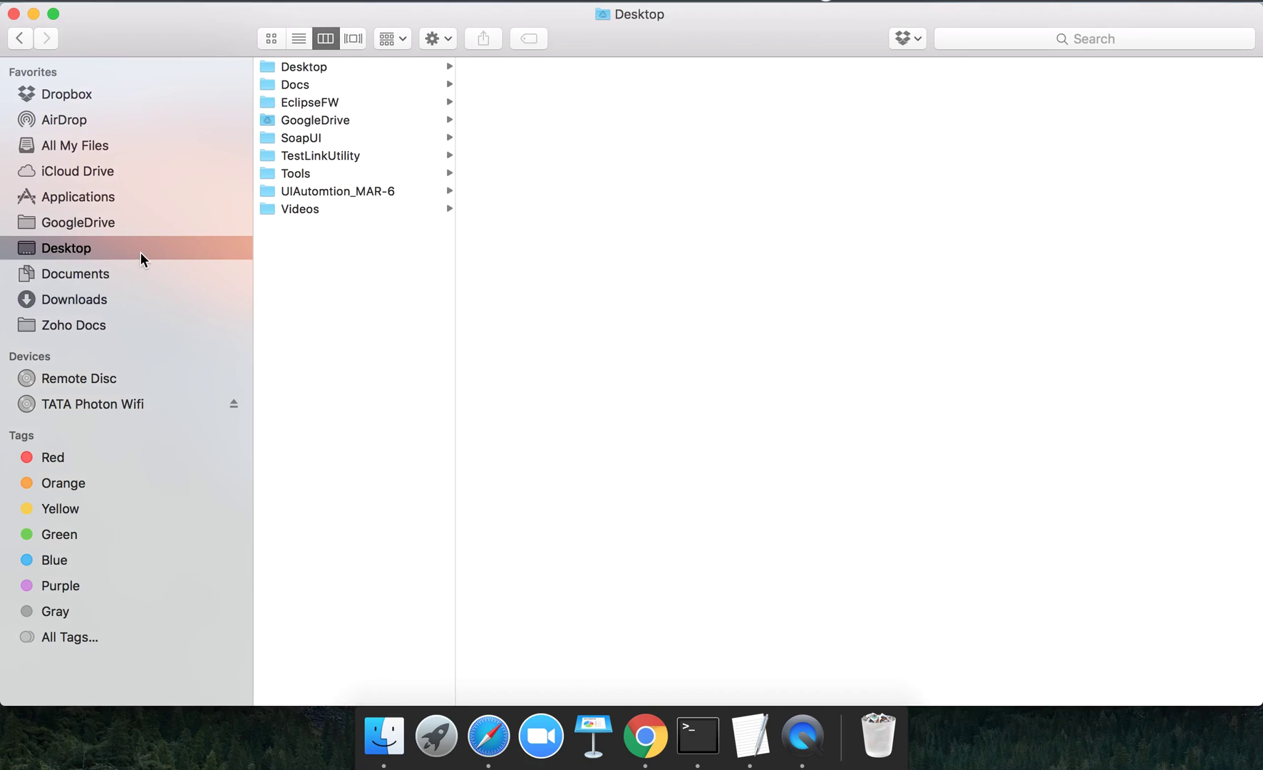
{"action": "left_click", "coordinate": [307, 177]}
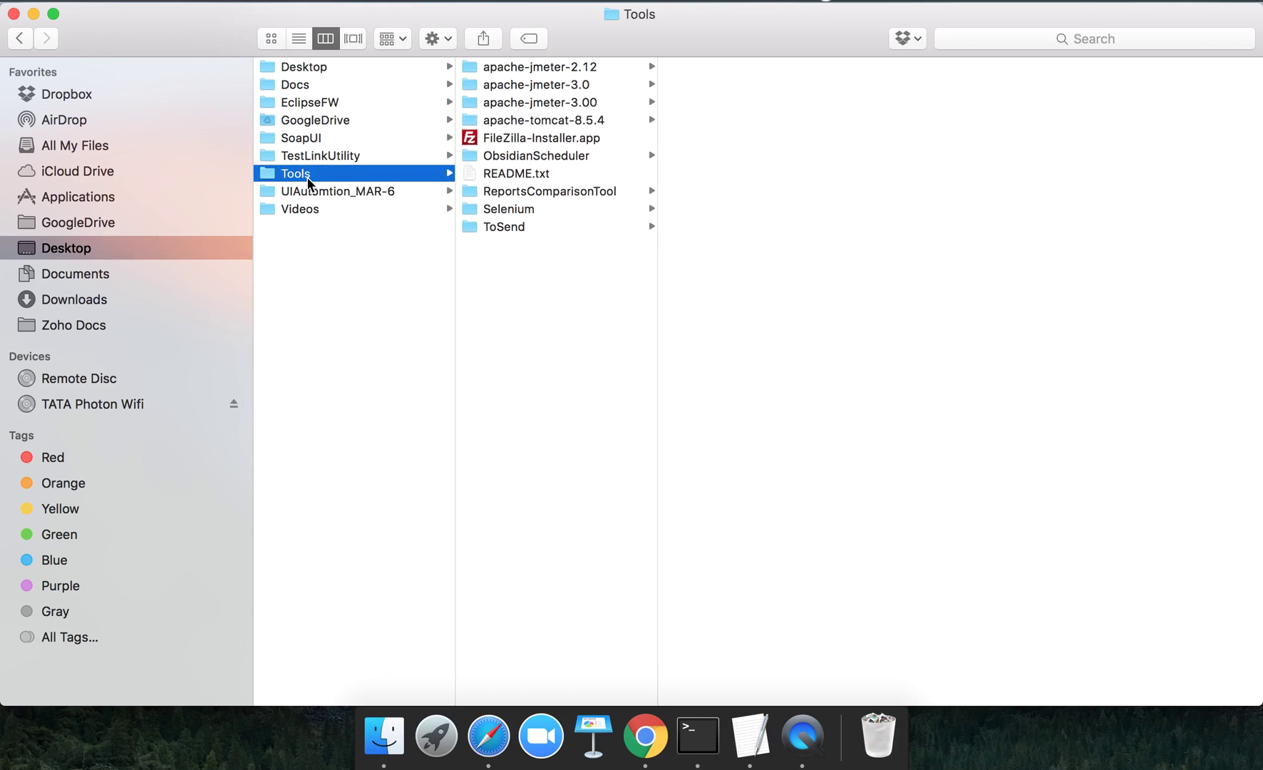
Add step 2 'unzip and place tomcat folder at any location' and begin a 'step 3 :' line
{"action": "left_click", "coordinate": [750, 734]}
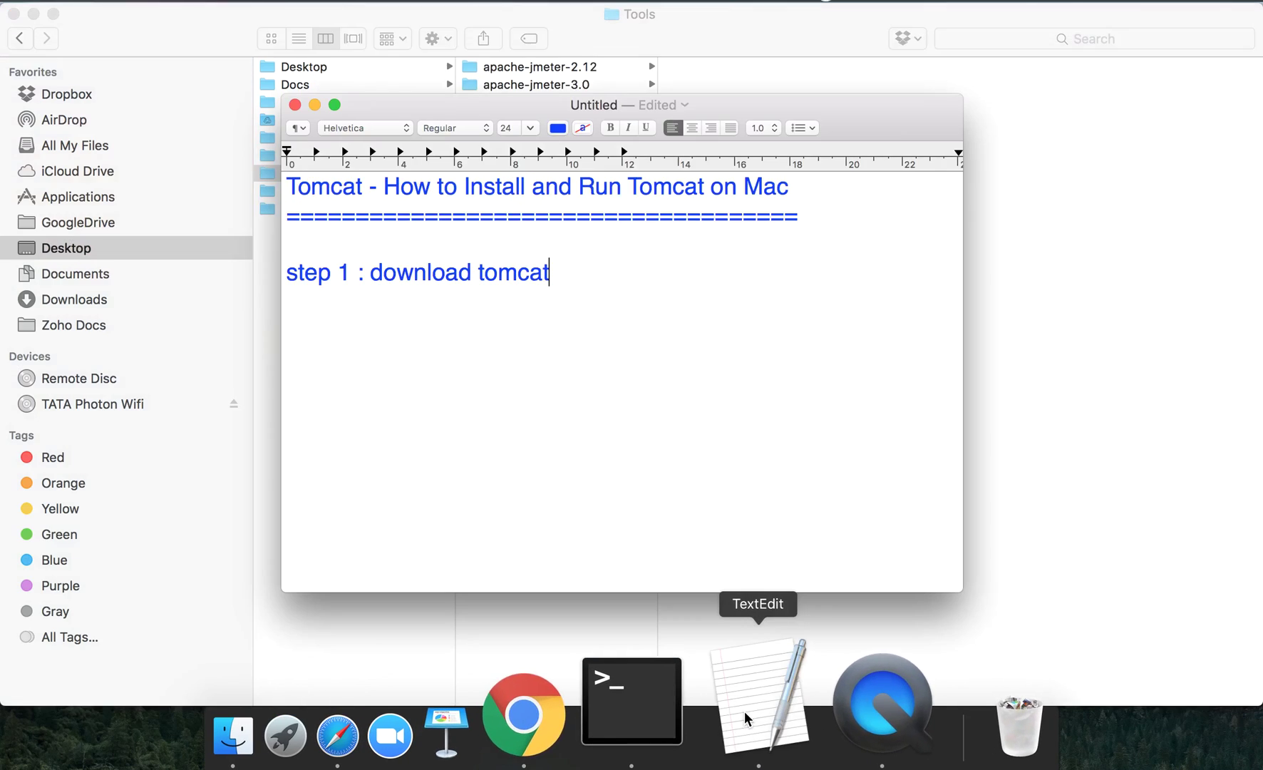
{"action": "key", "text": "Return"}
{"action": "type", "text": "step "}
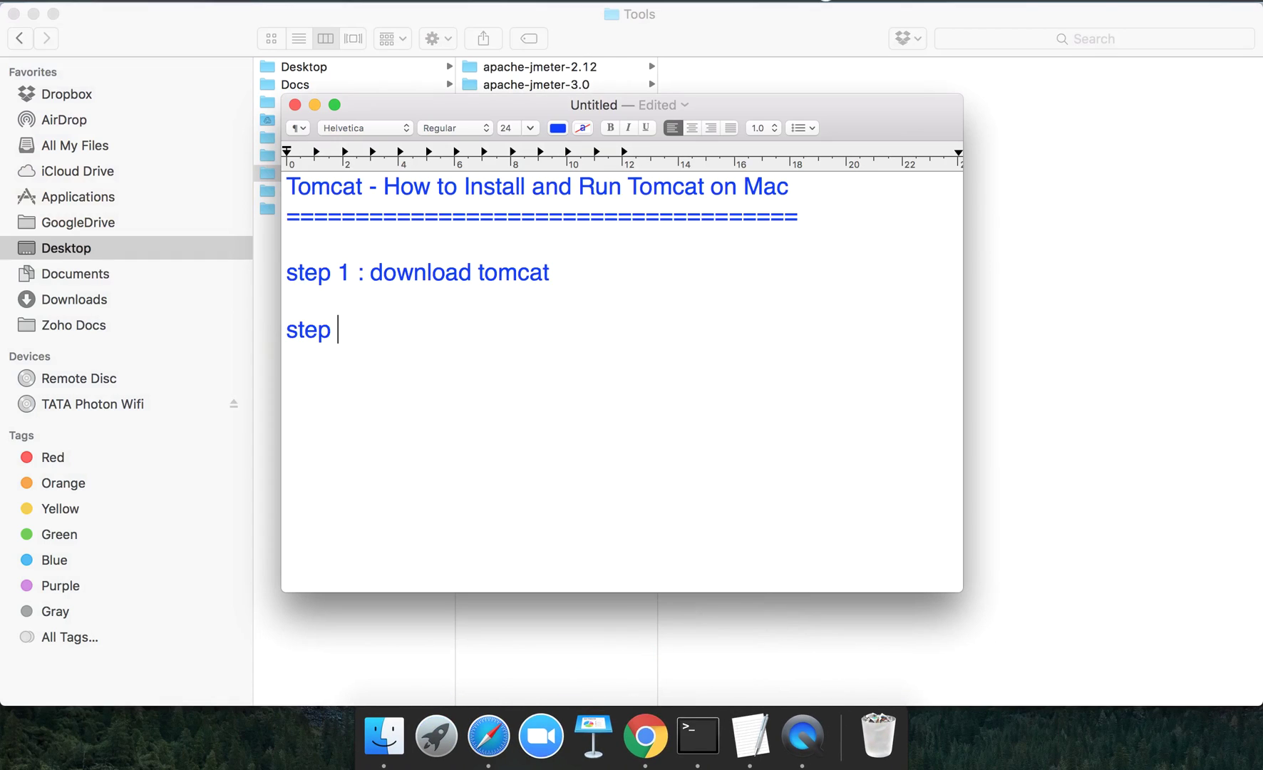
{"action": "type", "text": "2 : unc"}
{"action": "key", "text": "BackSpace"}
{"action": "type", "text": "zip and place "}
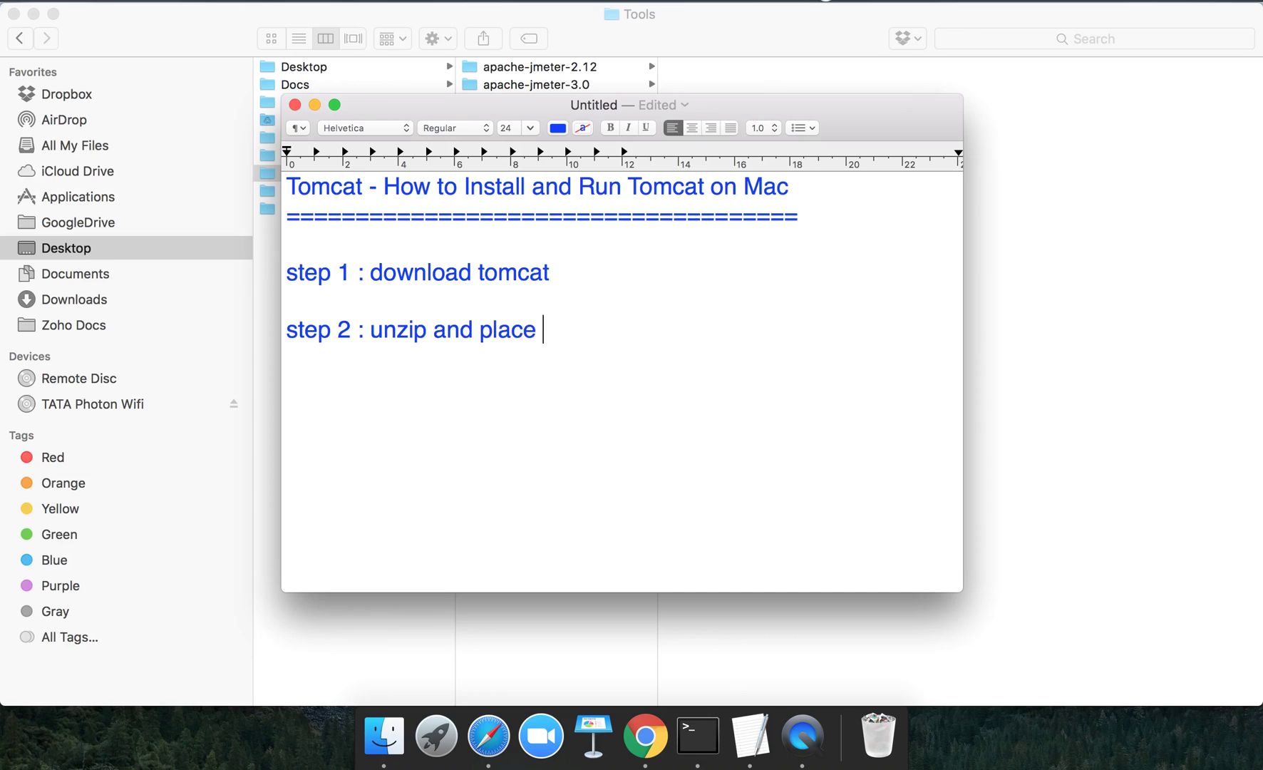
{"action": "type", "text": "tomcat folder"}
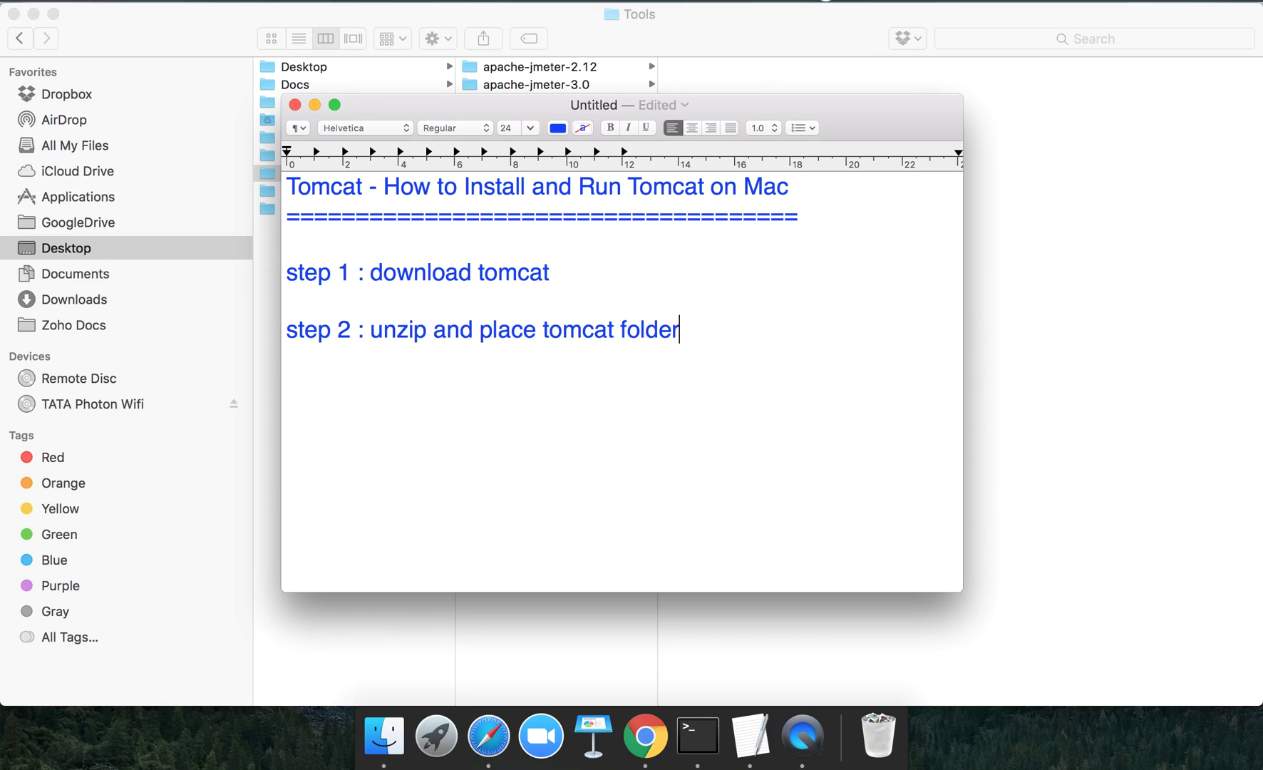
{"action": "type", "text": " at any loca"}
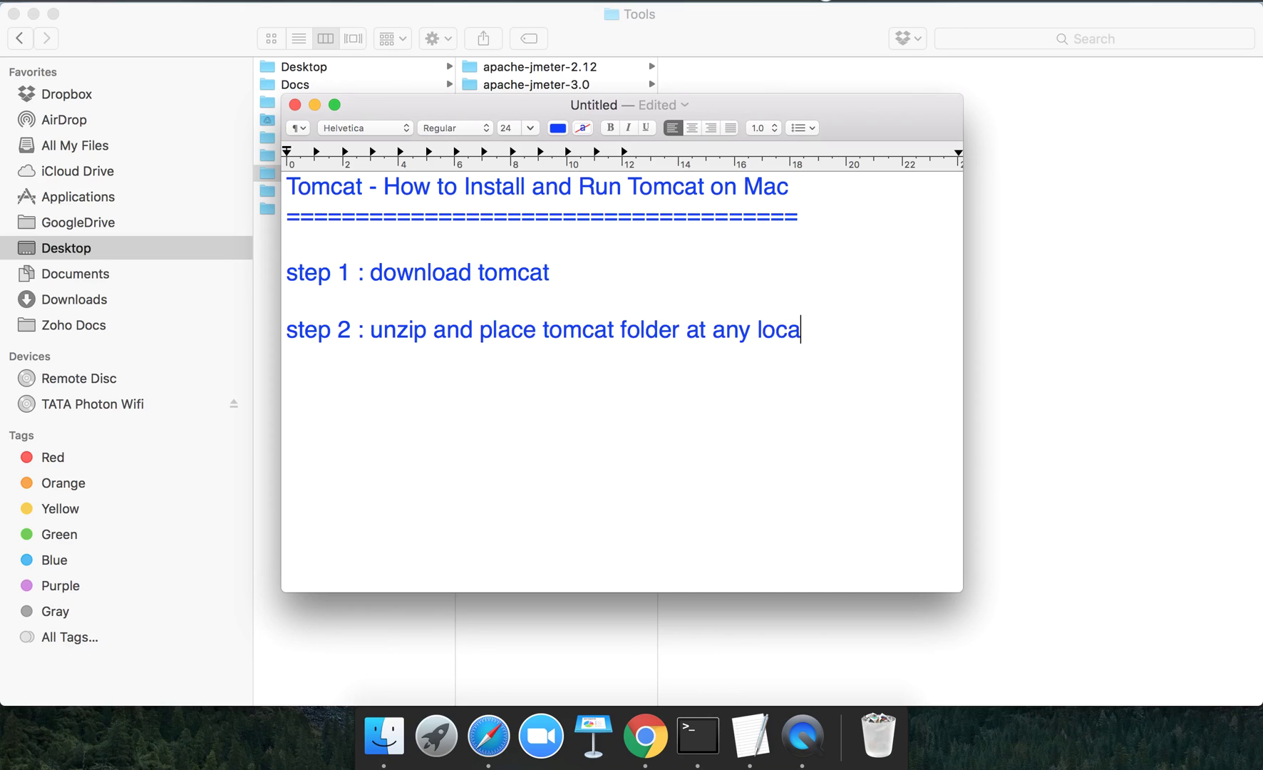
{"action": "type", "text": "tion"}
{"action": "key", "text": "Return"}
{"action": "key", "text": "Return"}
{"action": "type", "text": "step "}
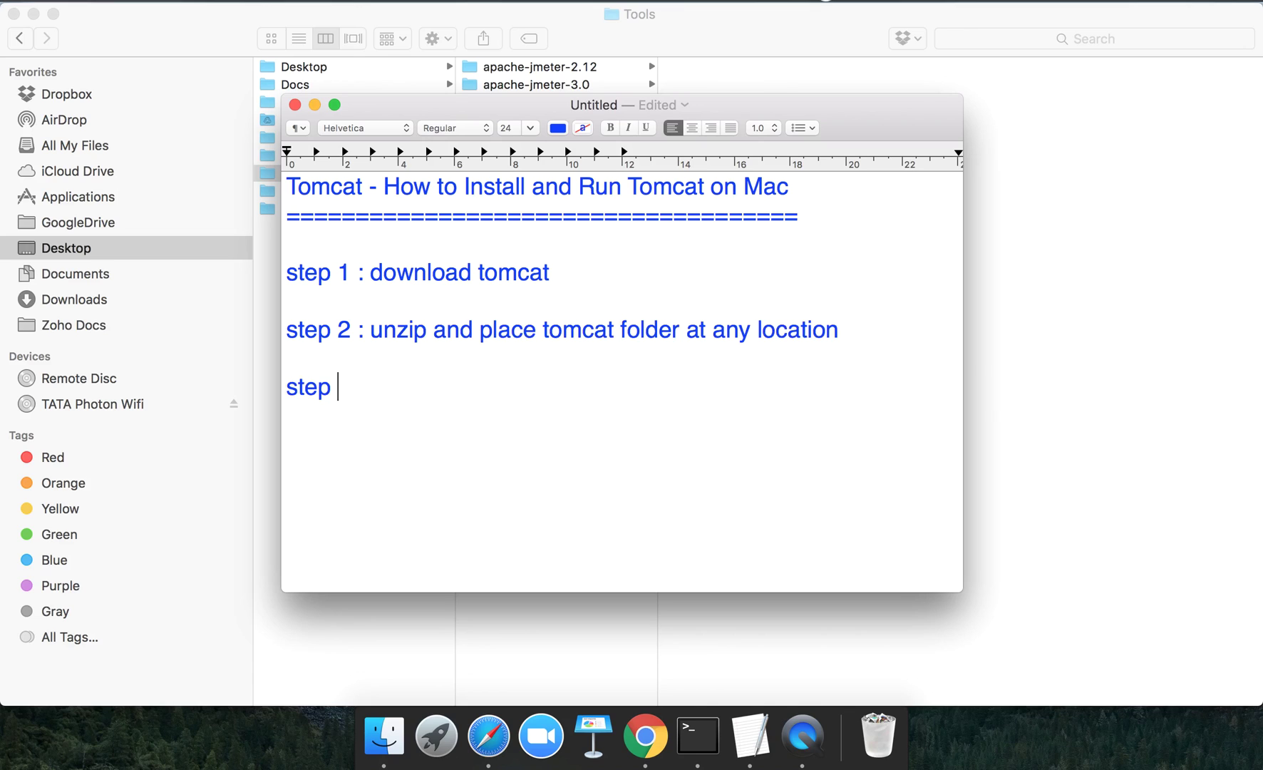
{"action": "type", "text": "3 :"}
Rename the apache-tomcat-8.5.4 folder in Tools to 'Tomcat'
{"action": "left_click", "coordinate": [1026, 371]}
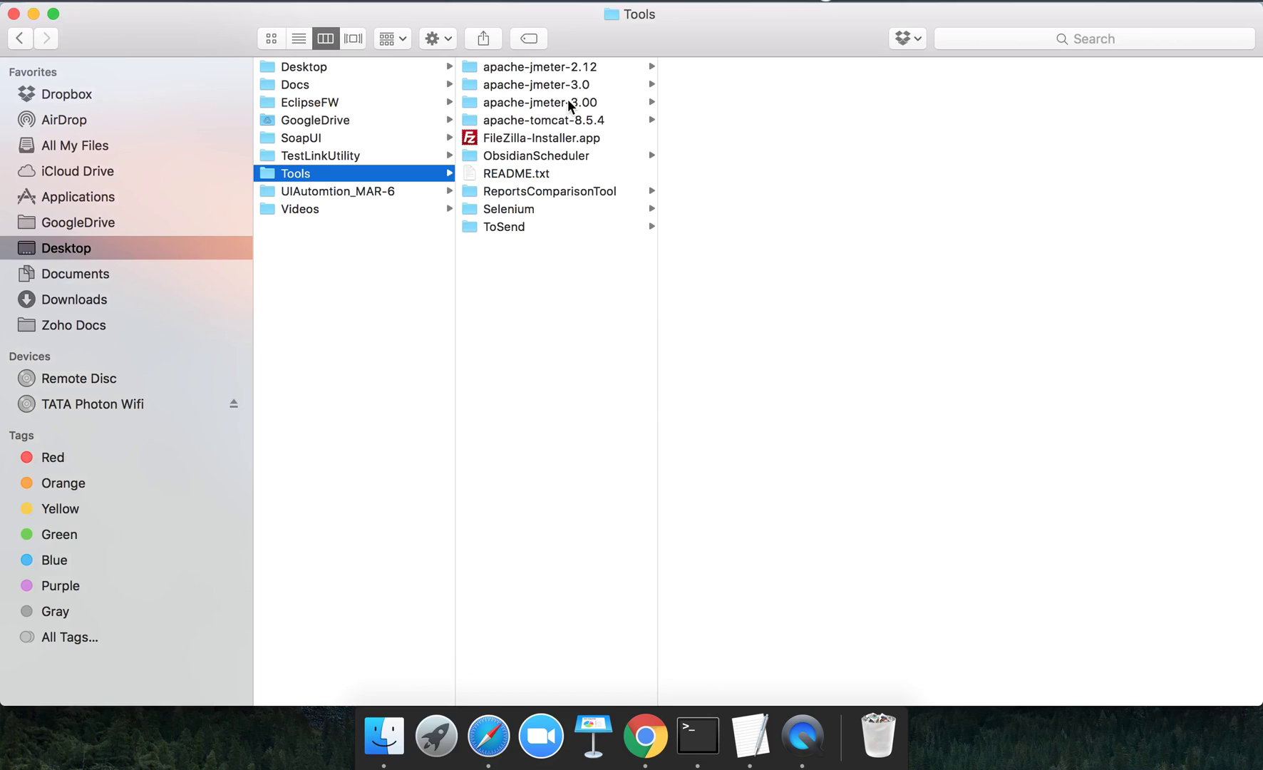
{"action": "left_click", "coordinate": [568, 121]}
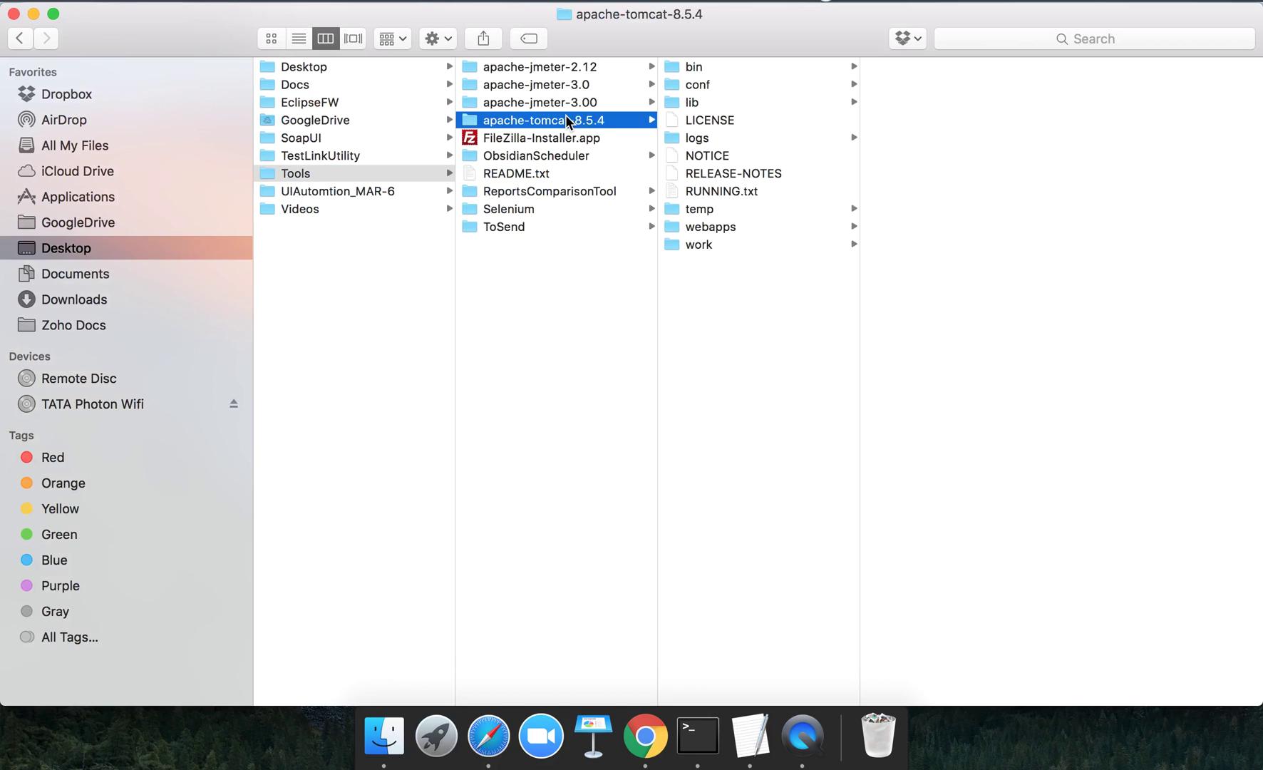
{"action": "left_click", "coordinate": [568, 120]}
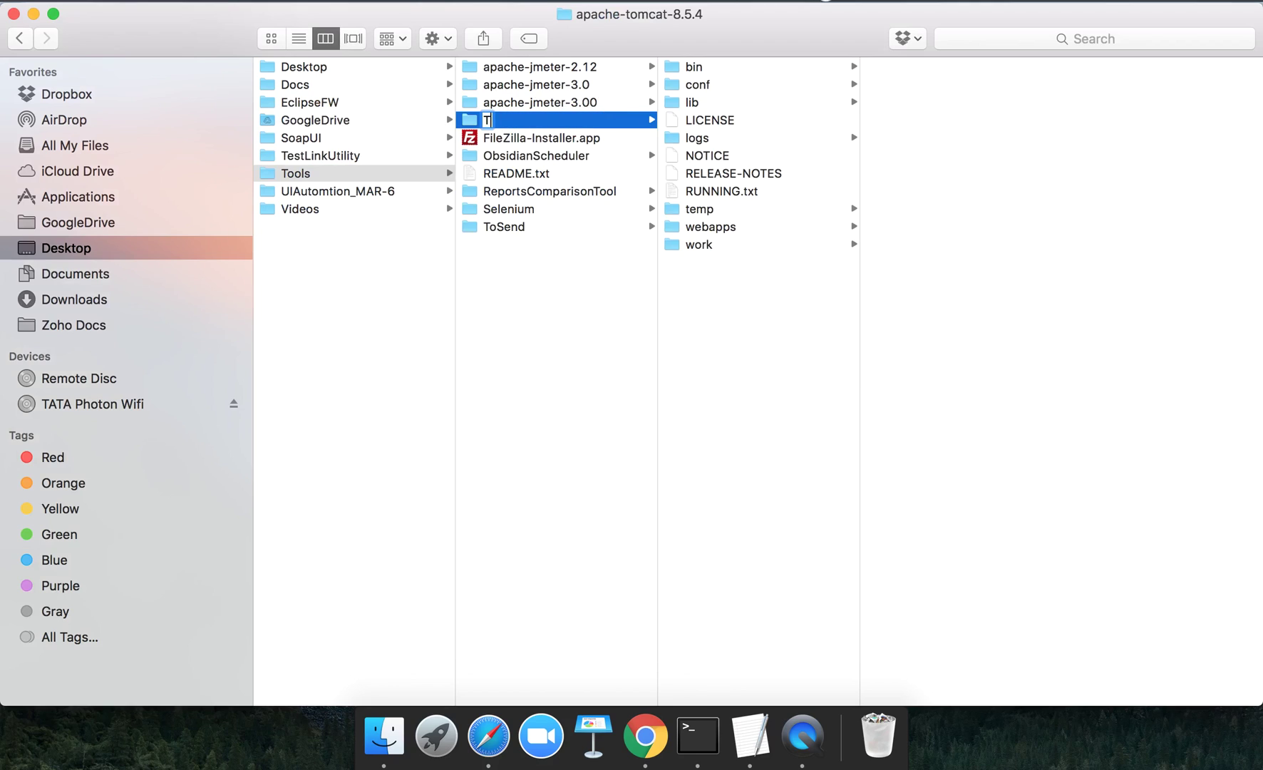
{"action": "type", "text": "Tomcat"}
{"action": "key", "text": "Return"}
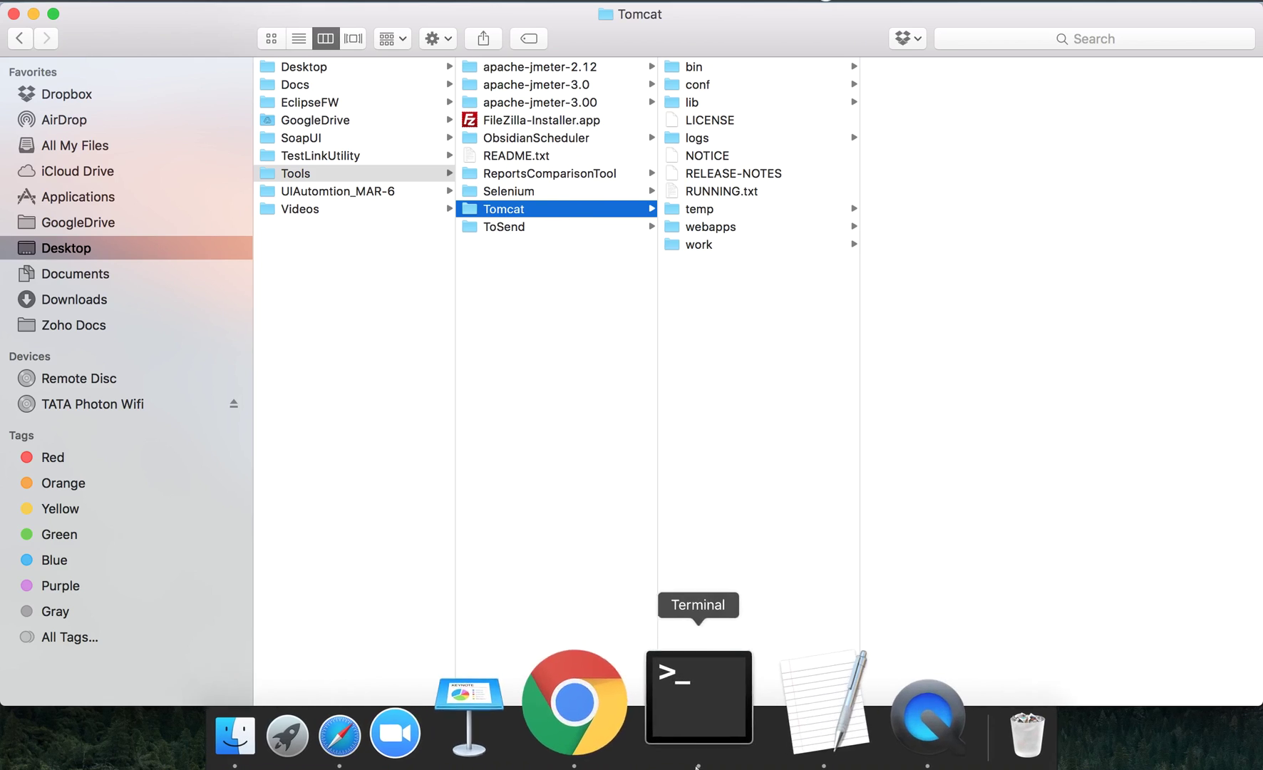
Launch Terminal via Spotlight and cd into Desktop/Tools/Tomcat using Tab completion
{"action": "key", "text": "super+space"}
{"action": "type", "text": "term"}
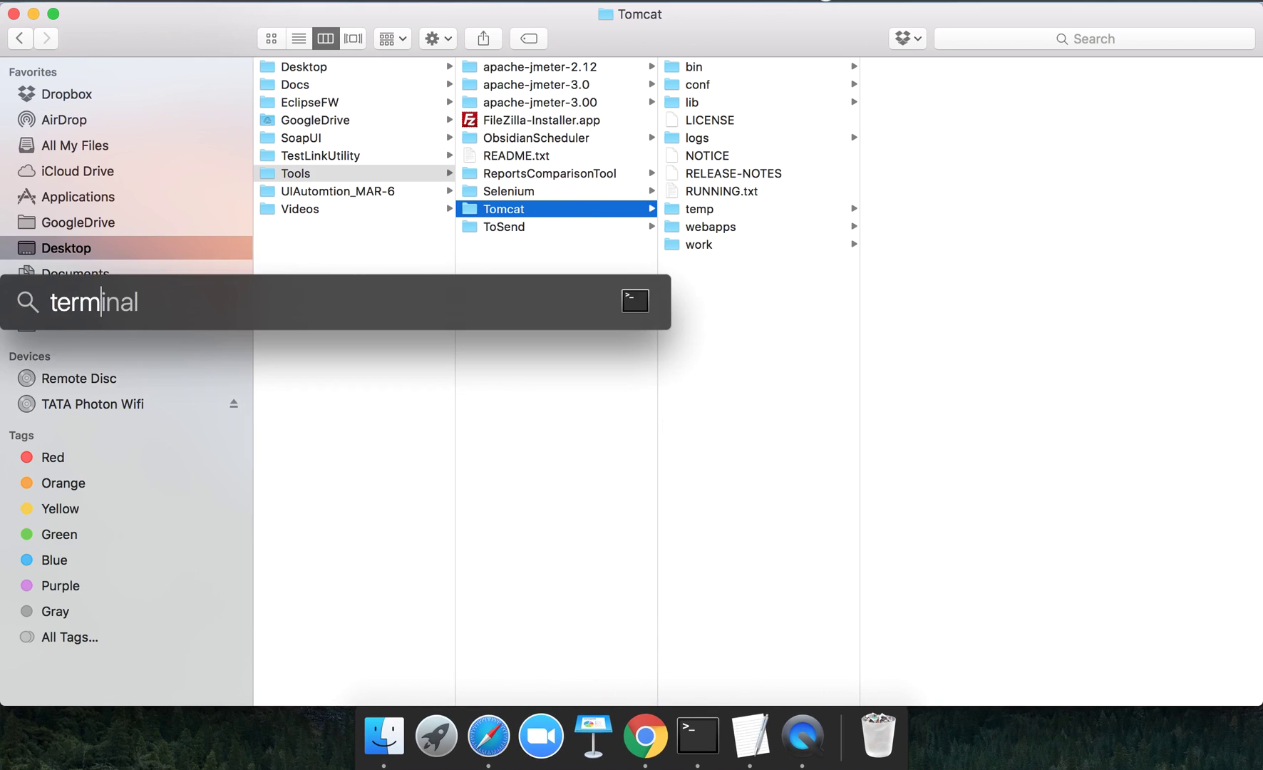
{"action": "key", "text": "Return"}
{"action": "type", "text": "cd "}
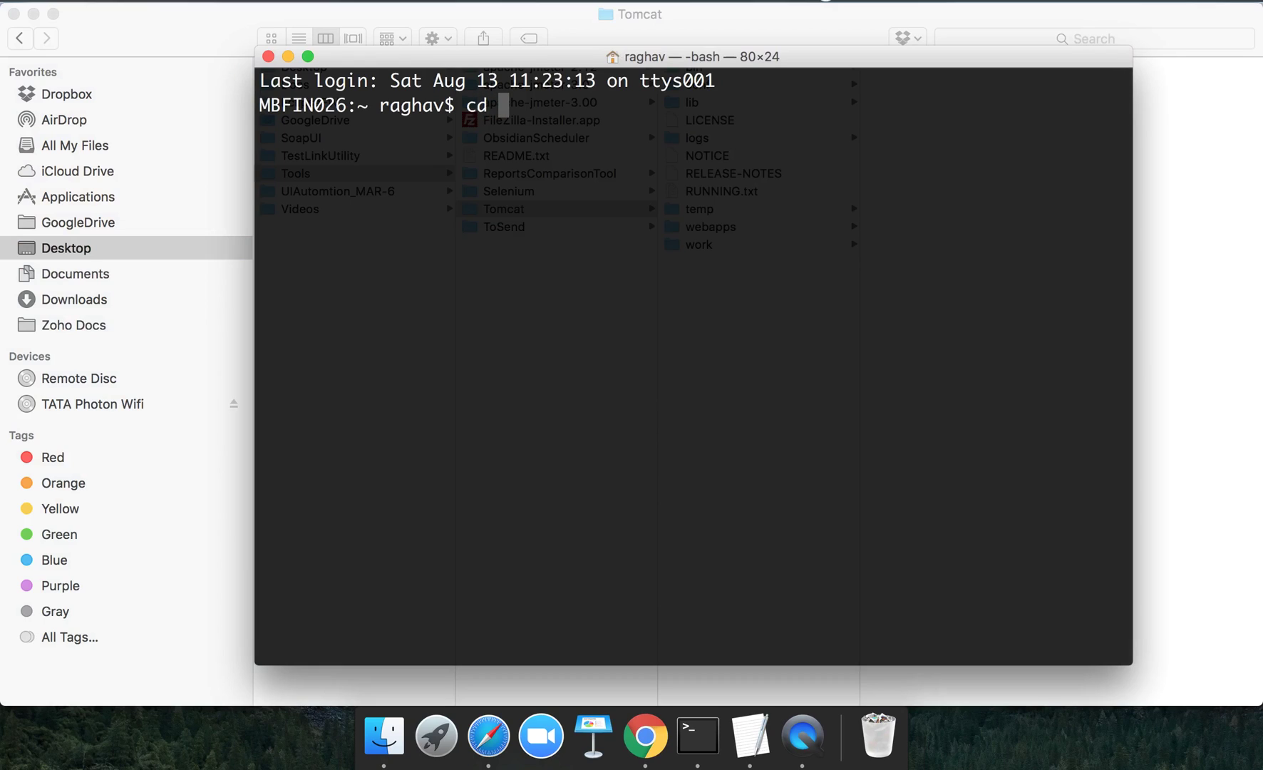
{"action": "type", "text": "/Us"}
{"action": "key", "text": "Tab"}
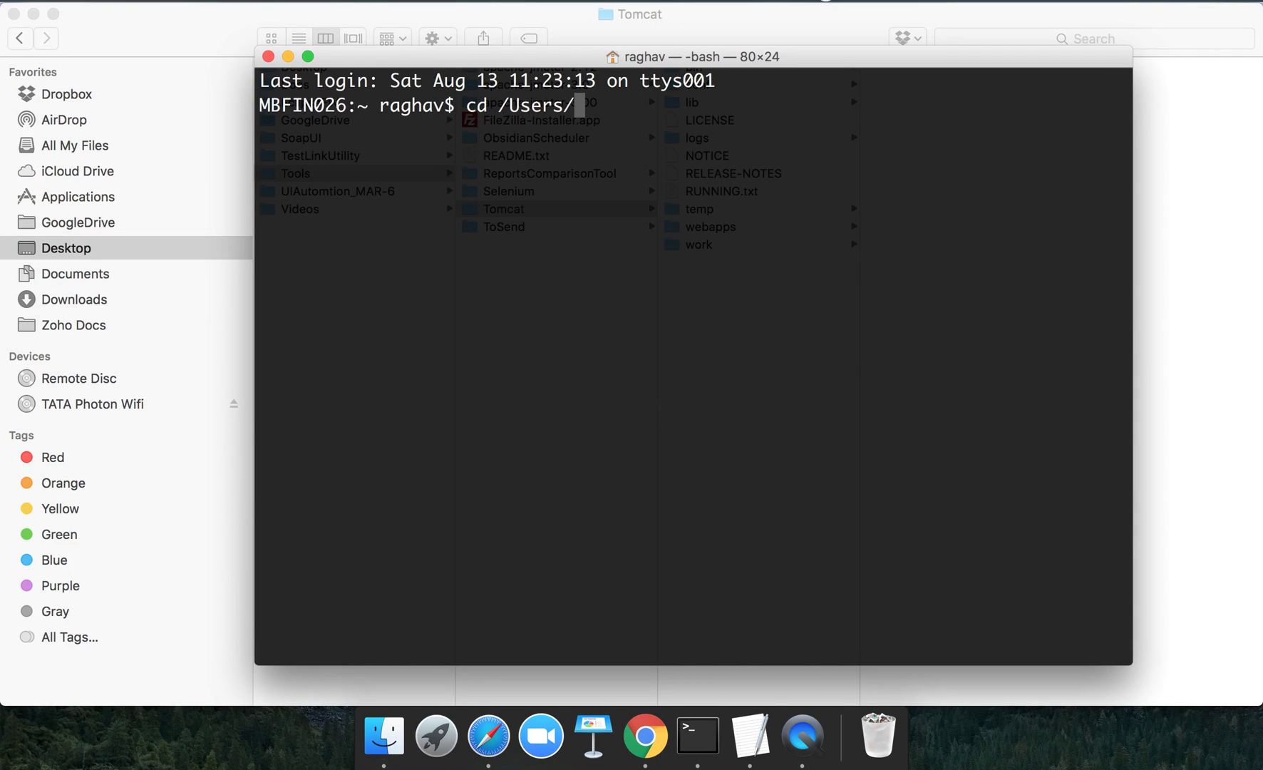
{"action": "type", "text": "ra"}
{"action": "key", "text": "Tab"}
{"action": "type", "text": "De"}
{"action": "key", "text": "Tab"}
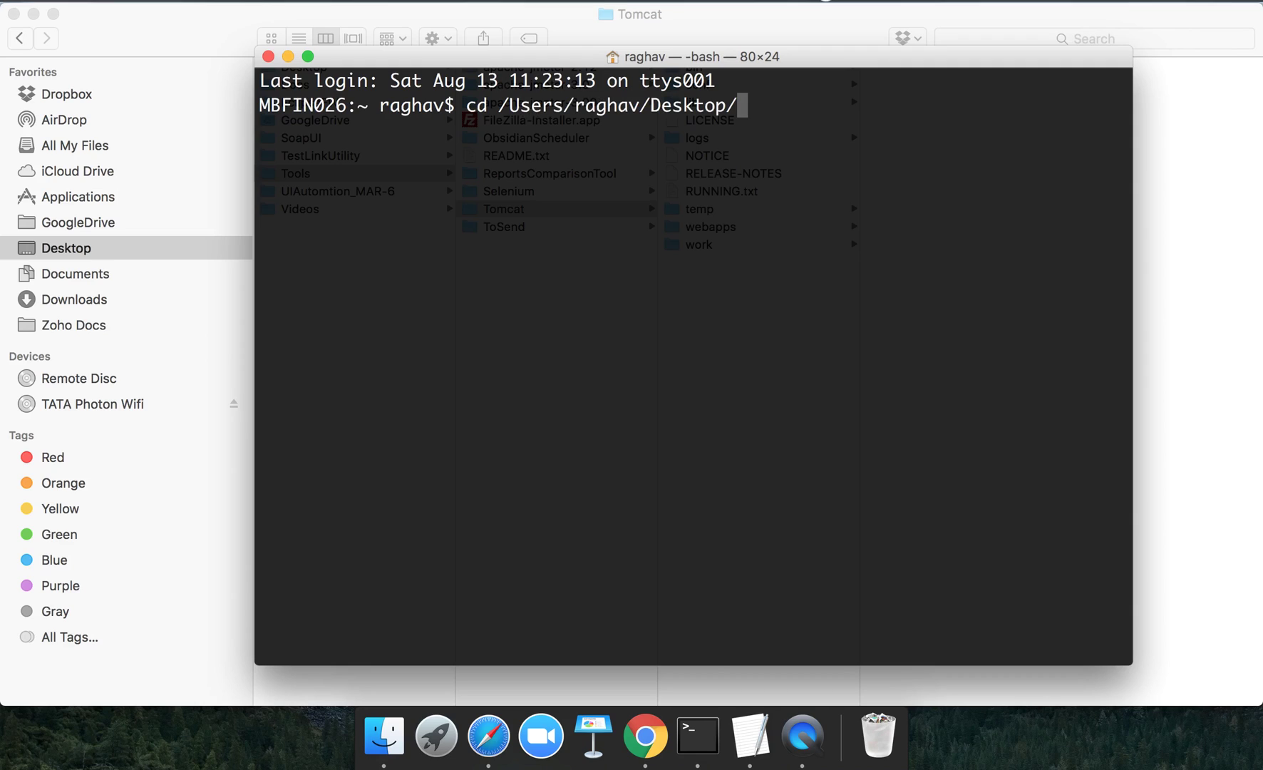
{"action": "type", "text": "Too"}
{"action": "key", "text": "Tab"}
{"action": "type", "text": "To"}
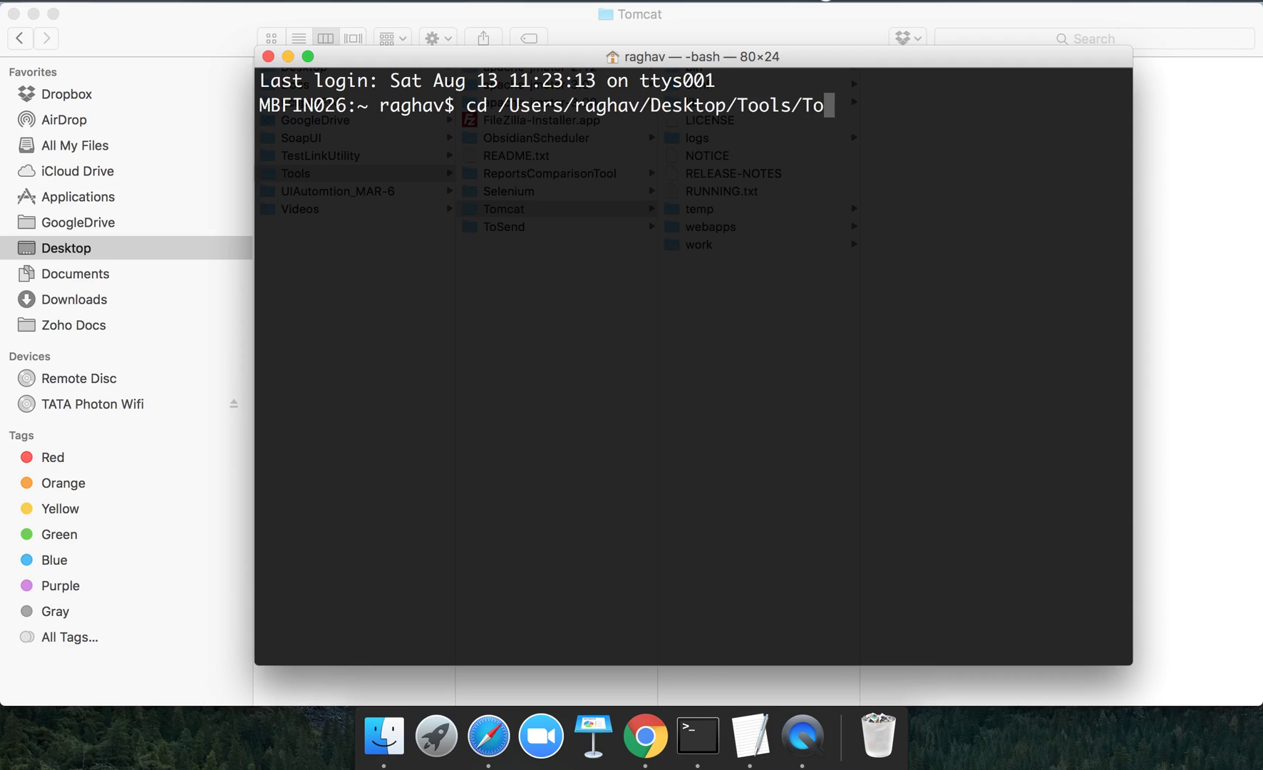
{"action": "key", "text": "Tab"}
{"action": "key", "text": "Return"}
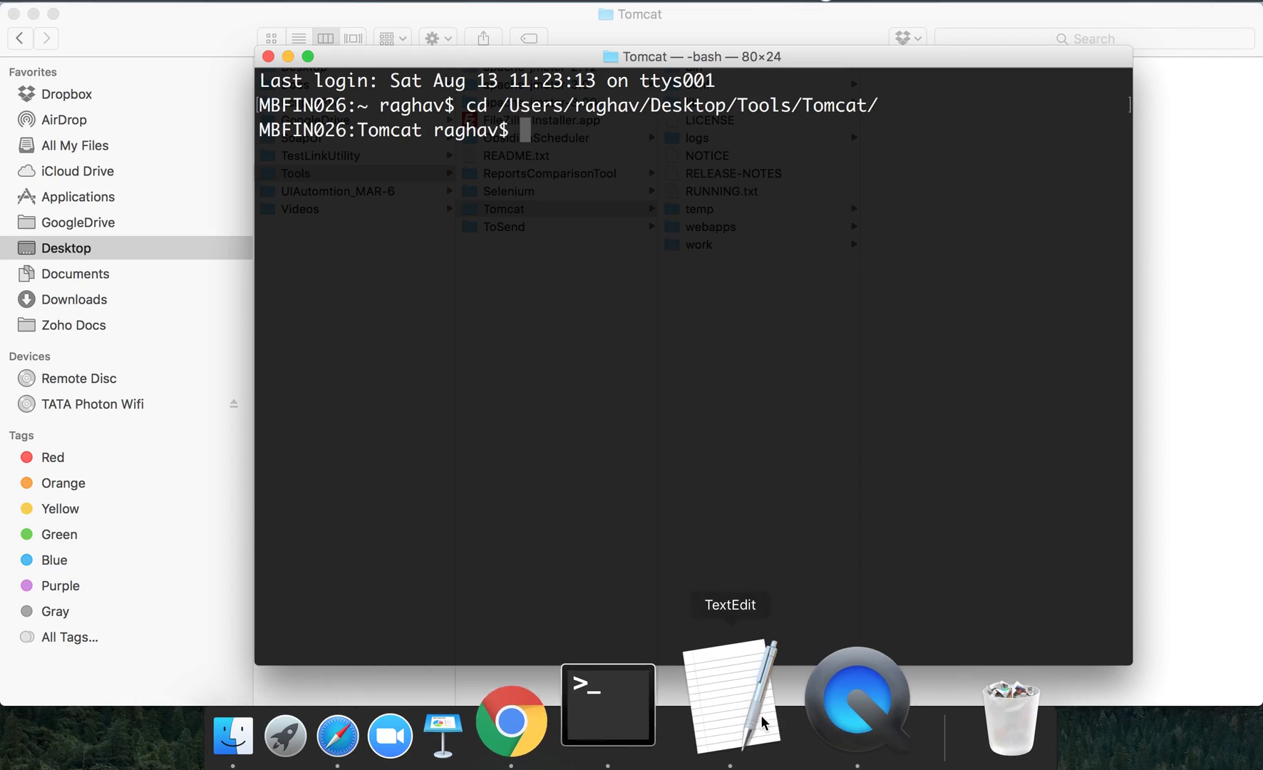
Write step 3 as 'open terminal -> goto tomcat folder', fixing typos
{"action": "left_click", "coordinate": [738, 696]}
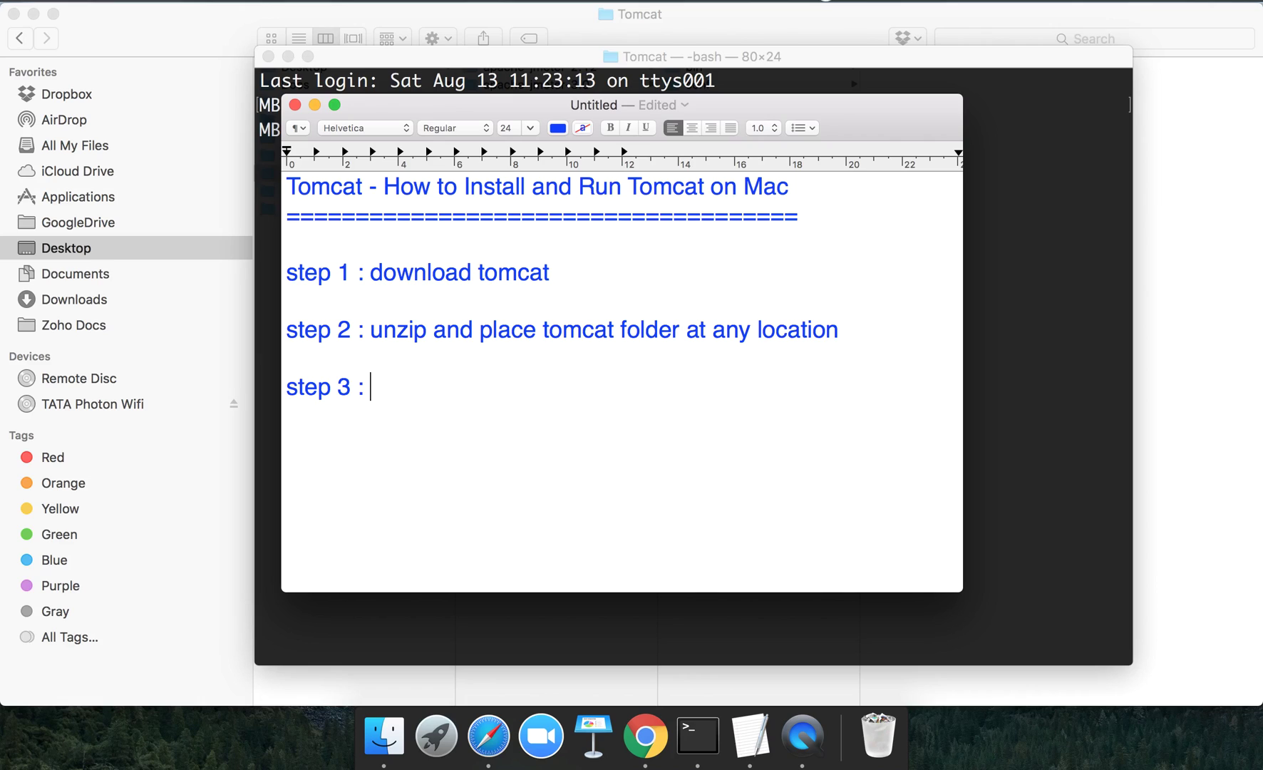
{"action": "type", "text": "oen"}
{"action": "key", "text": "BackSpace"}
{"action": "key", "text": "BackSpace"}
{"action": "type", "text": "pen ter"}
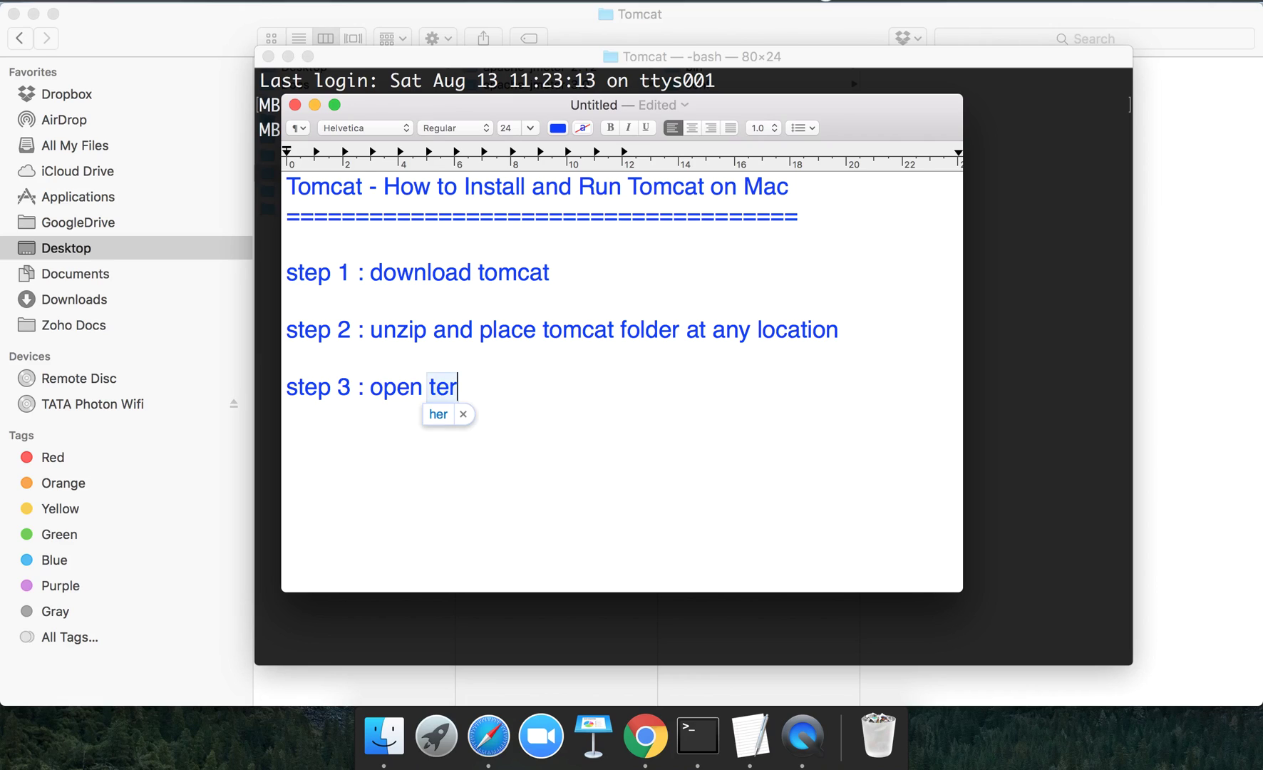
{"action": "type", "text": "minal"}
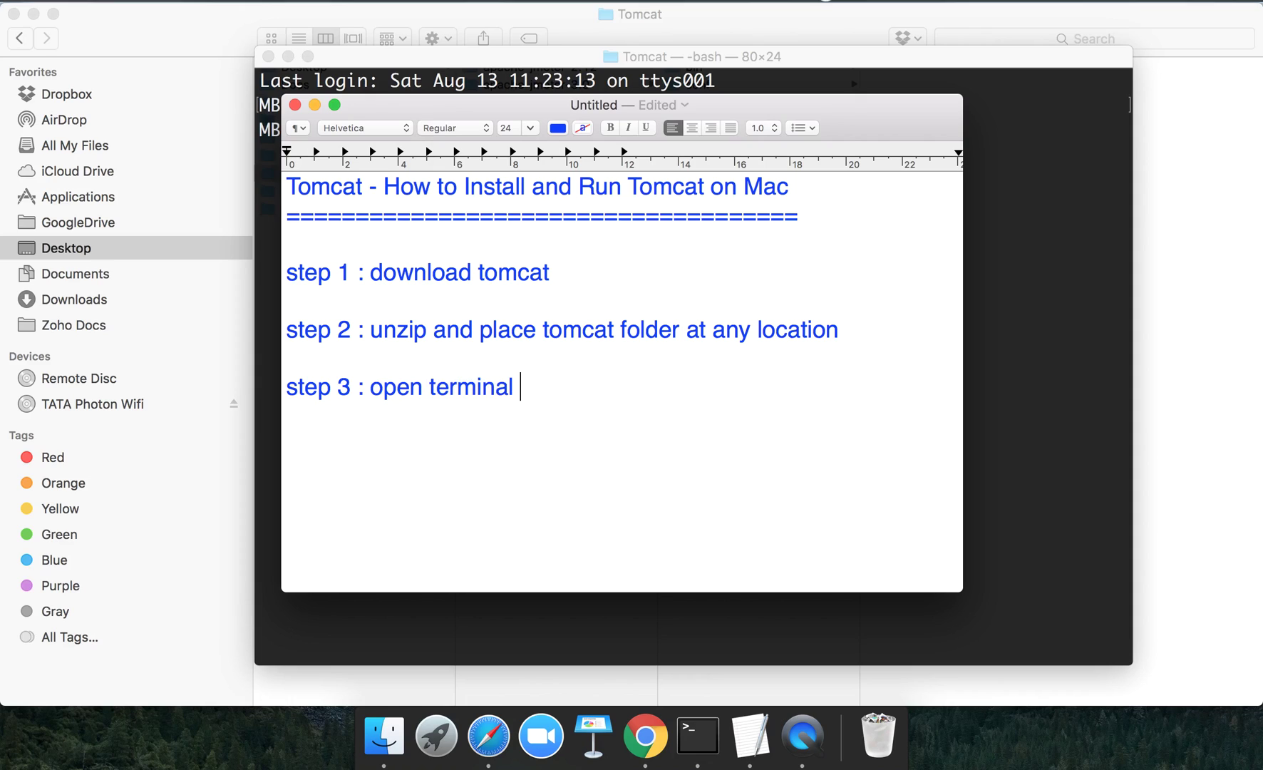
{"action": "type", "text": "> "}
{"action": "type", "text": "goto fo"}
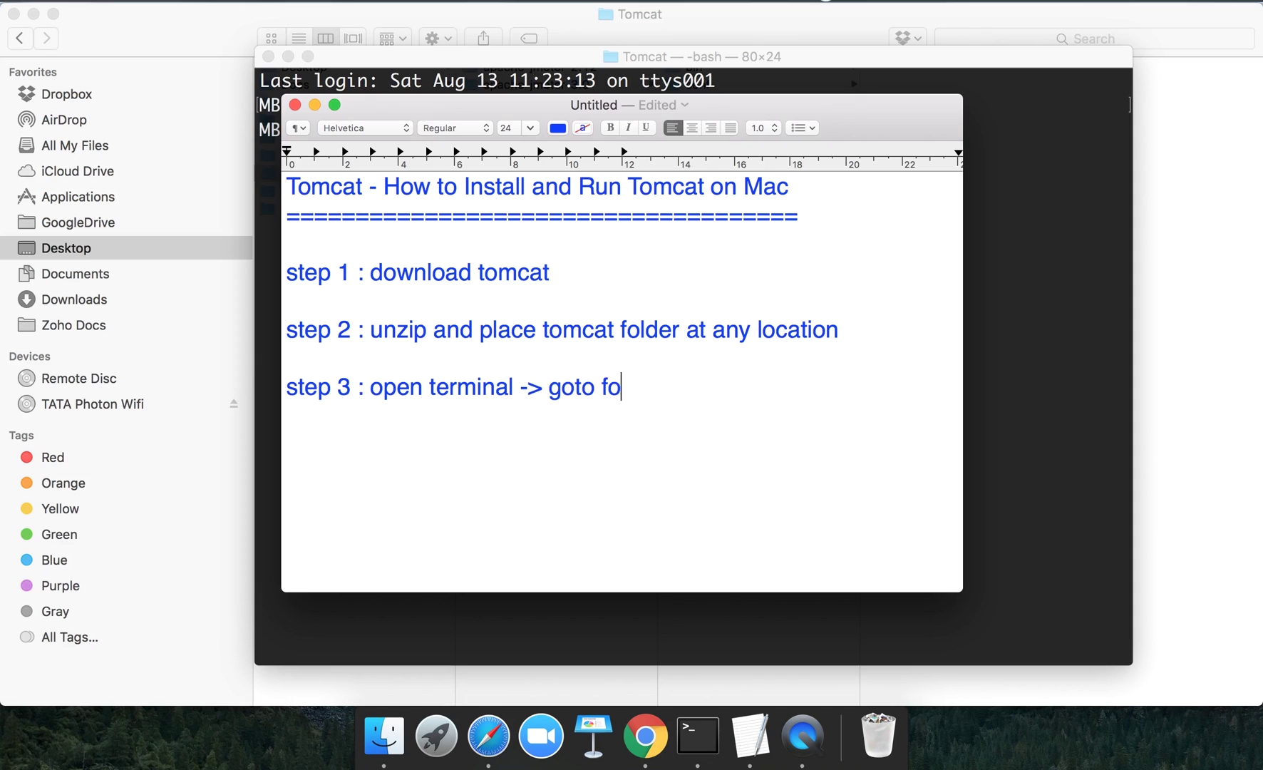
{"action": "key", "text": "BackSpace"}
{"action": "key", "text": "BackSpace"}
{"action": "type", "text": "tomcat f"}
{"action": "type", "text": "older"}
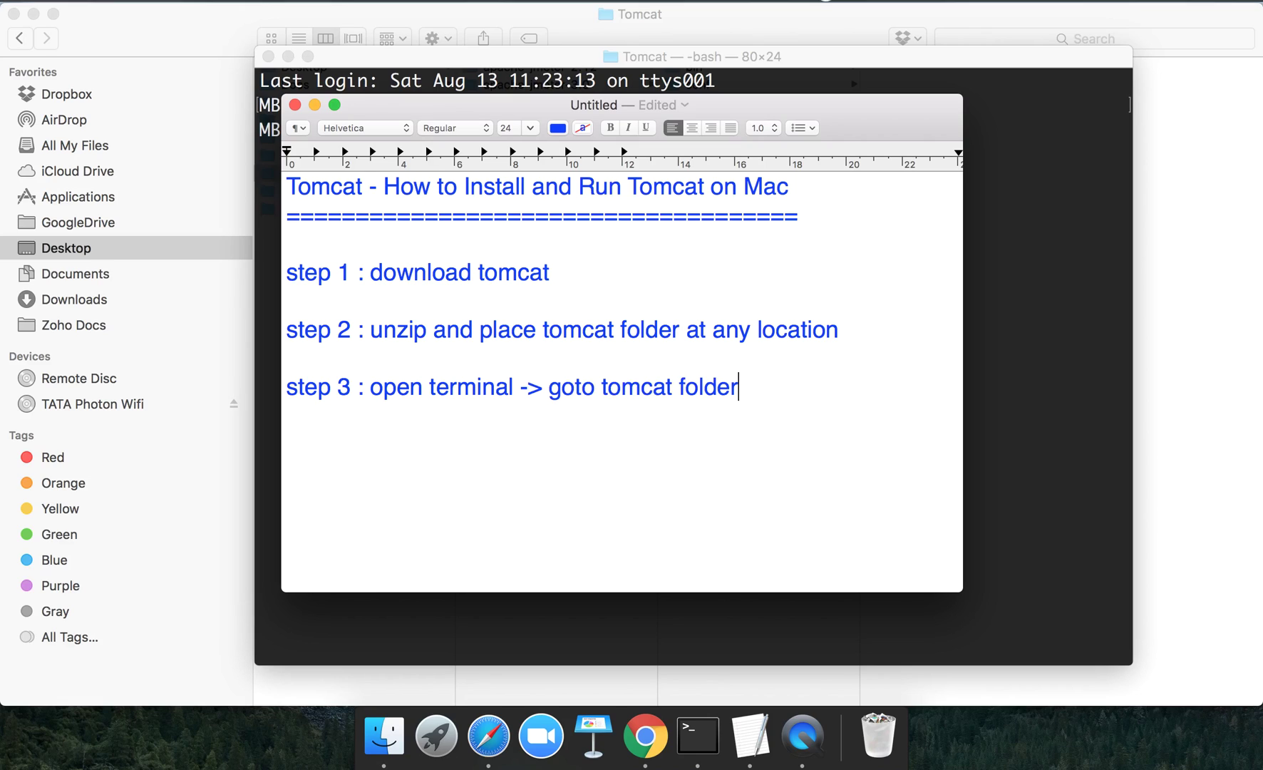
Change it to 'tomcat/bin directory' and add indented 'make all scripts executable' and 'chmod +' lines
{"action": "left_click", "coordinate": [669, 388]}
{"action": "type", "text": "/"}
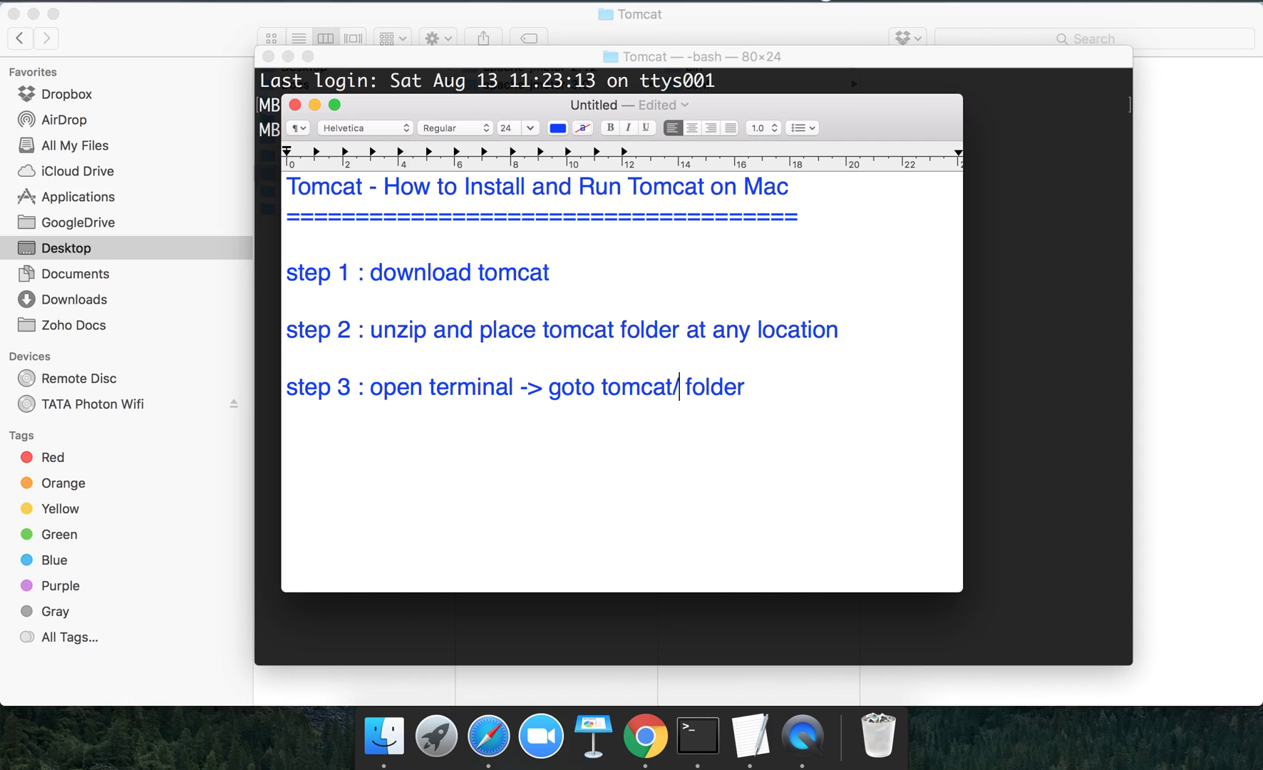
{"action": "type", "text": "bin"}
{"action": "double_click", "coordinate": [748, 391]}
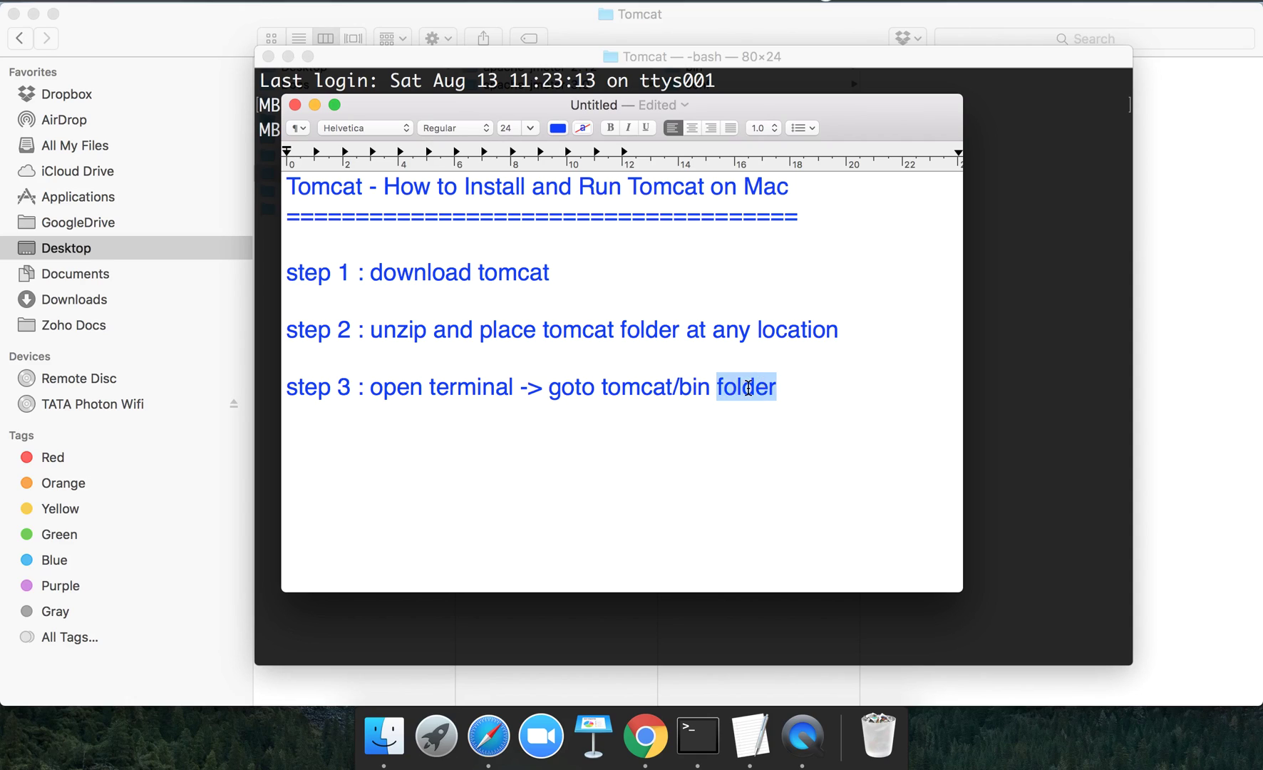
{"action": "type", "text": "direct"}
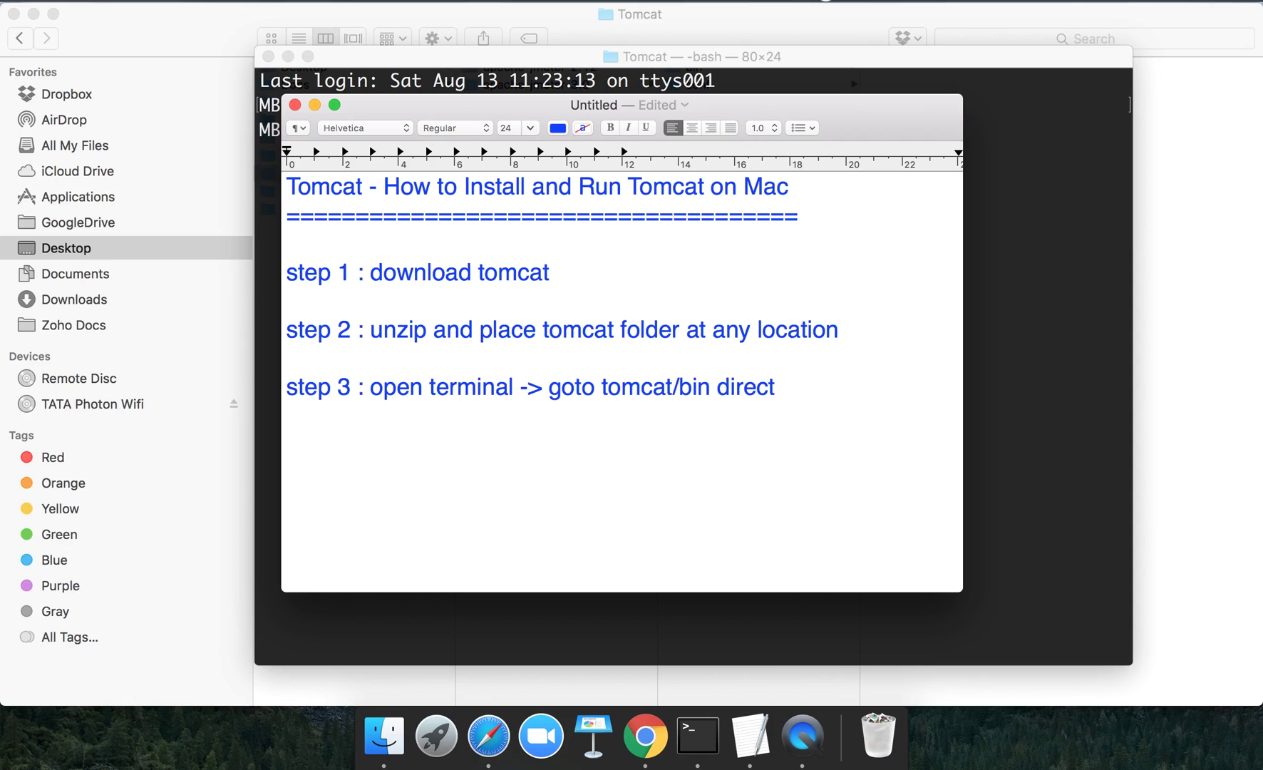
{"action": "type", "text": "ory"}
{"action": "key", "text": "Tab"}
{"action": "type", "text": "make al"}
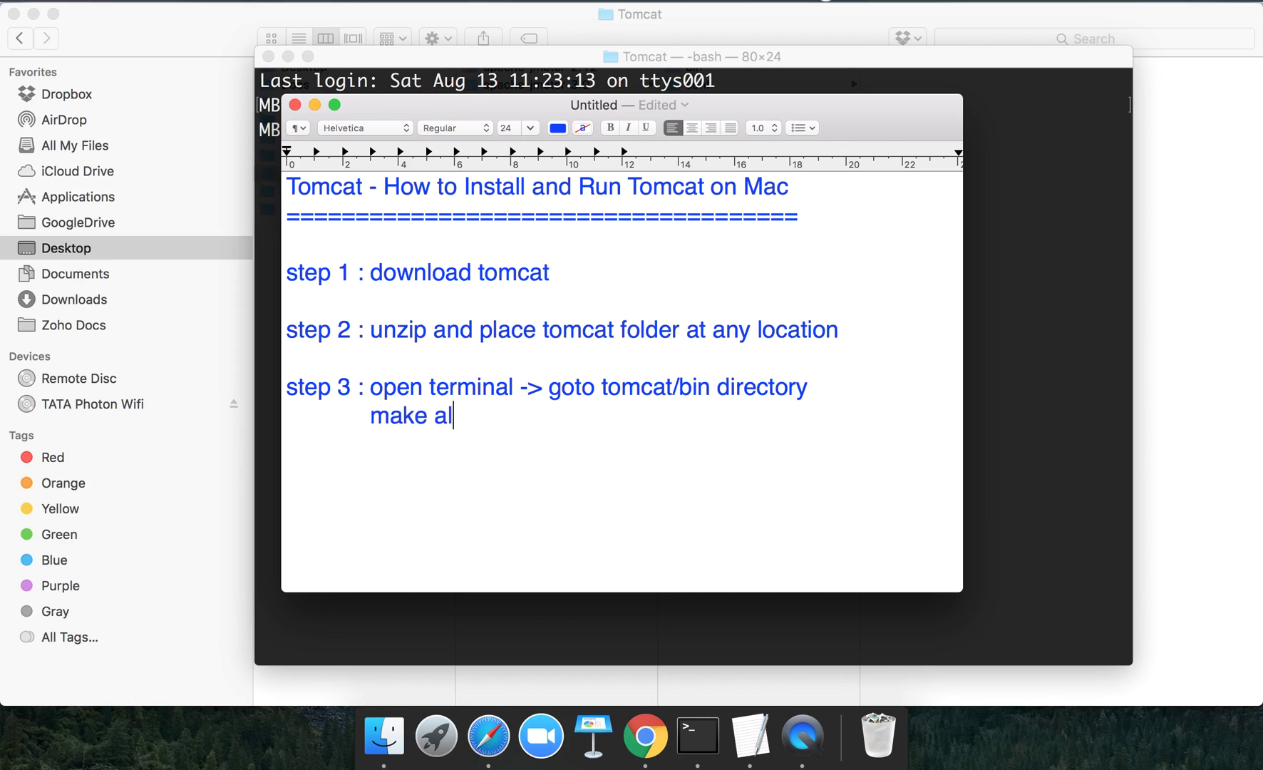
{"action": "type", "text": "l scripts "}
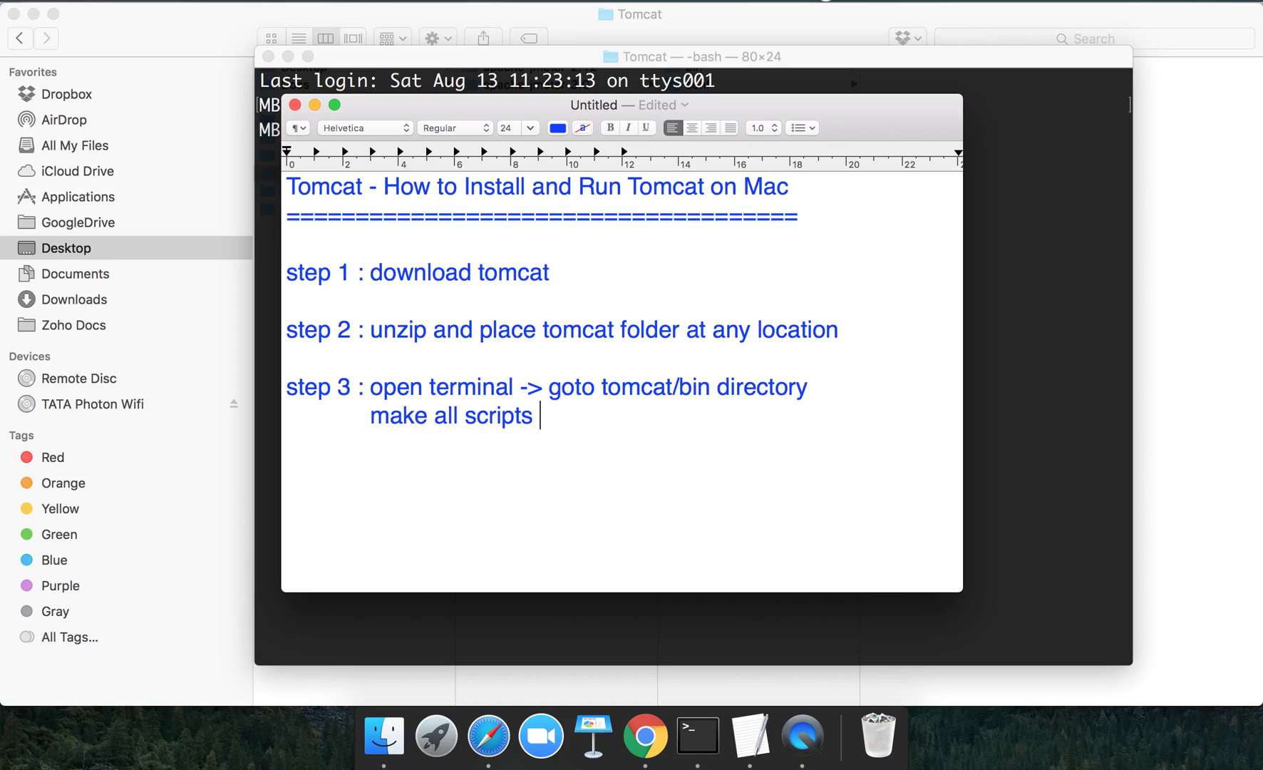
{"action": "type", "text": "executabl"}
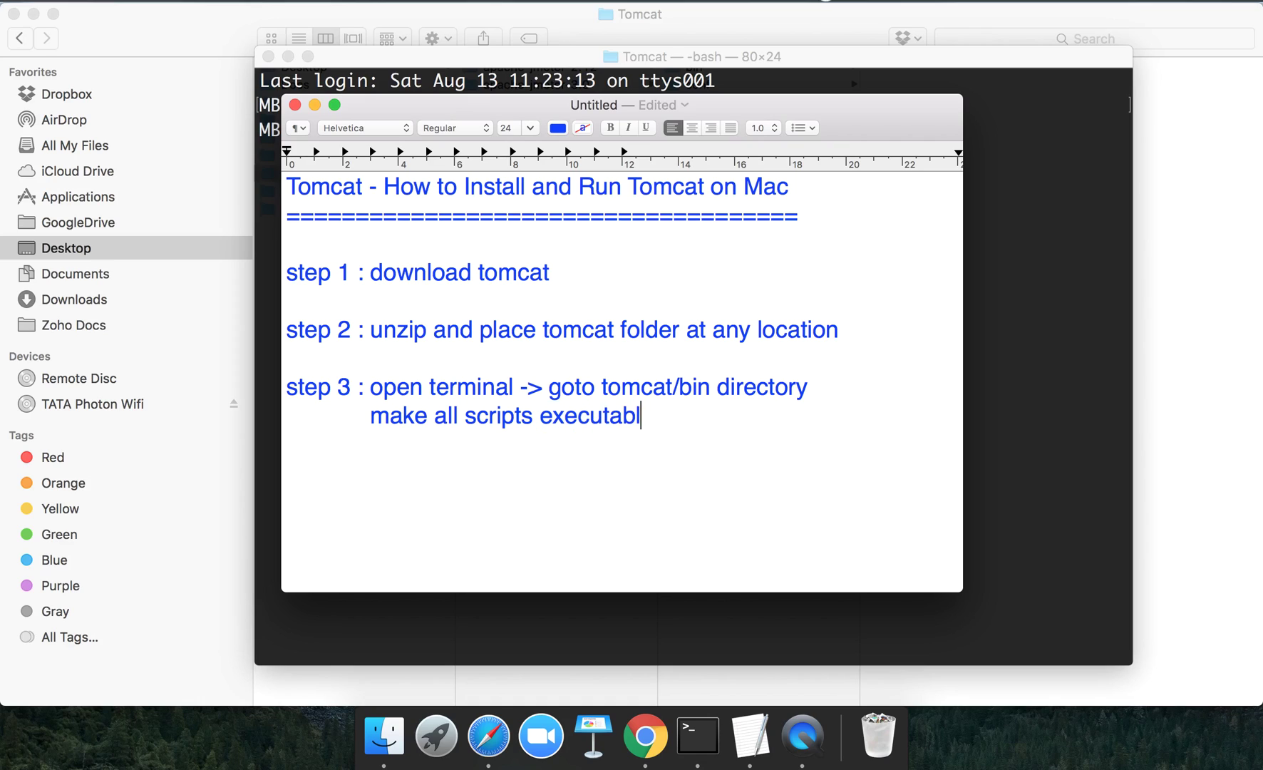
{"action": "type", "text": "e"}
{"action": "key", "text": "Return"}
{"action": "key", "text": "Tab"}
{"action": "key", "text": "Tab"}
{"action": "key", "text": "Tab"}
{"action": "type", "text": "chmod +"}
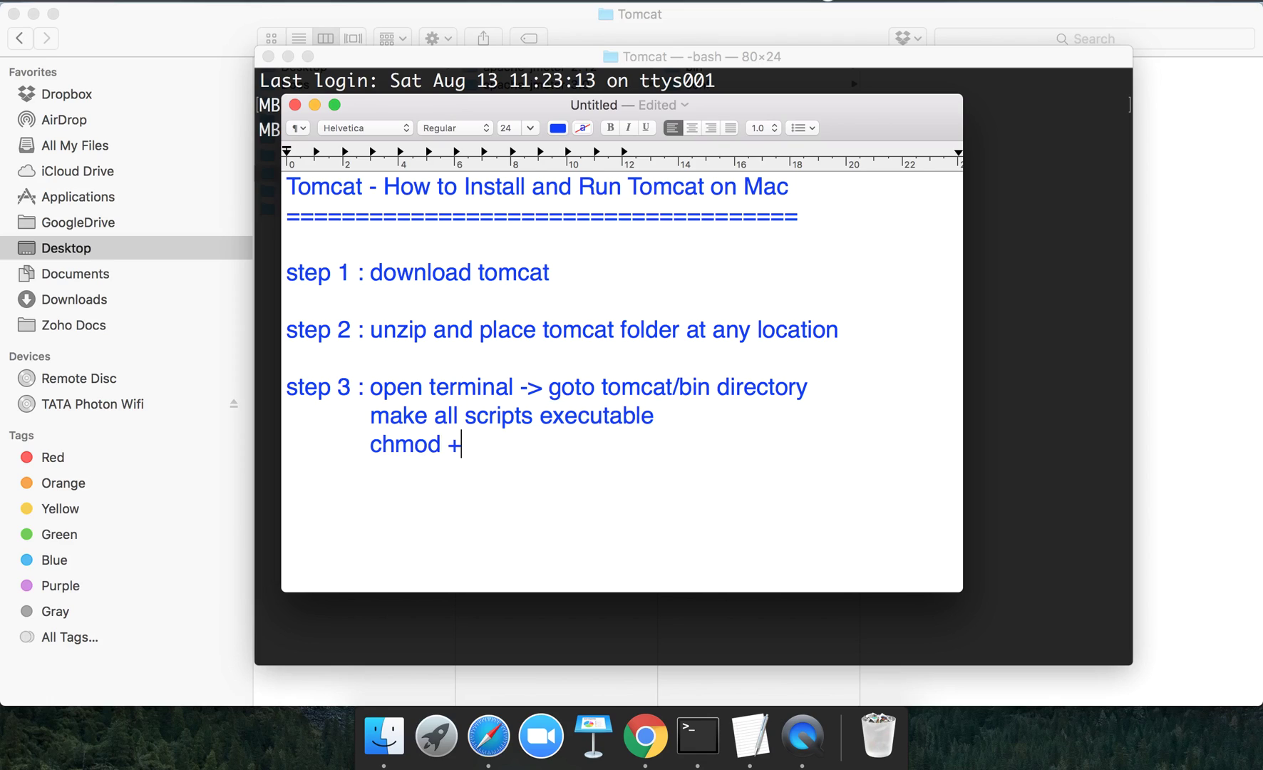
{"action": "type", "text": "x *"}
{"action": "type", "text": ".sh"}
In Terminal, change into the bin folder and run chmod +x *.sh
{"action": "left_click", "coordinate": [1054, 322]}
{"action": "type", "text": "cd "}
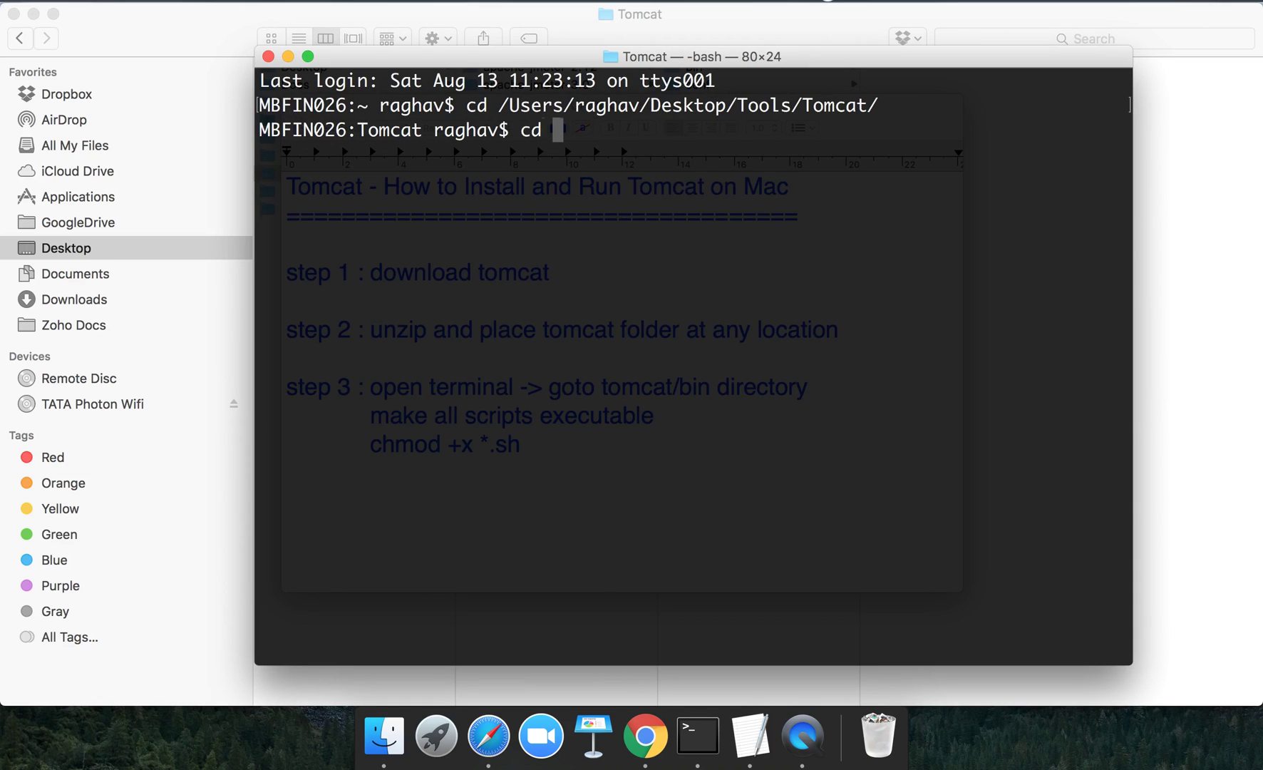
{"action": "type", "text": "bin/"}
{"action": "key", "text": "Return"}
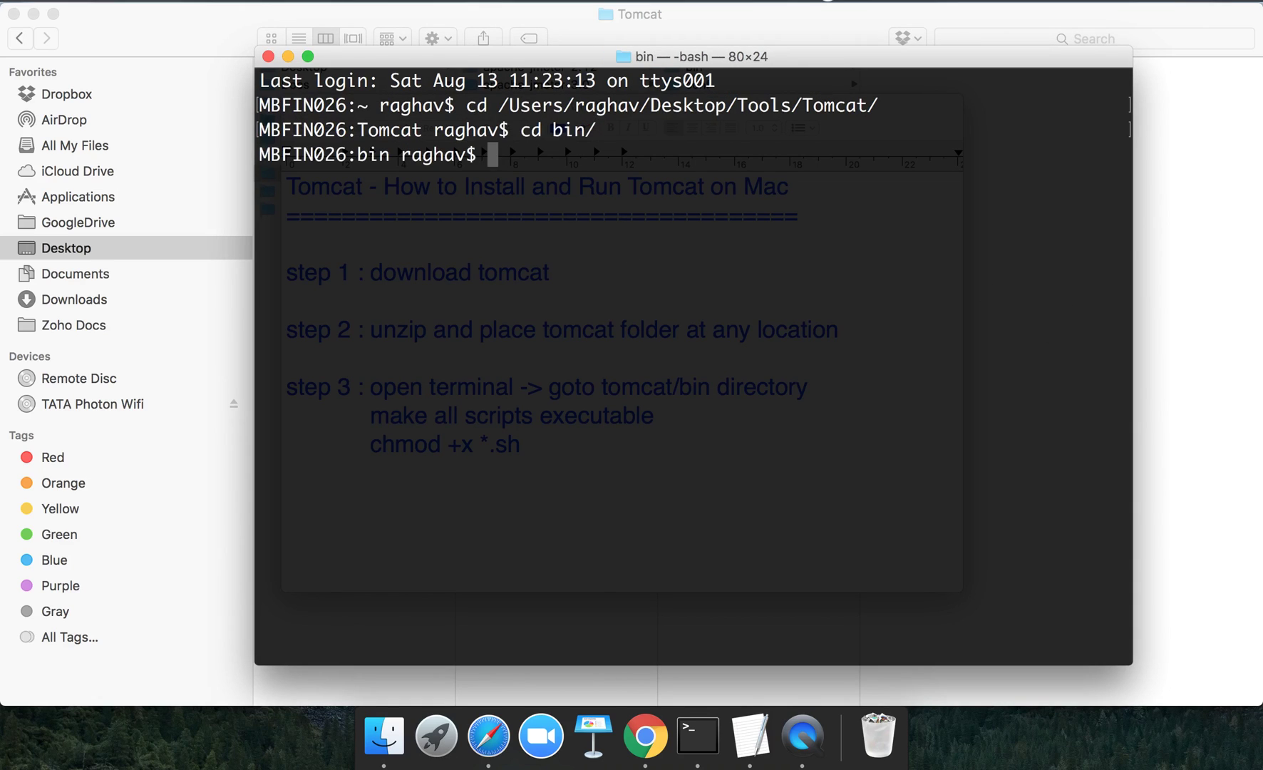
{"action": "type", "text": "chm"}
{"action": "type", "text": "od +x "}
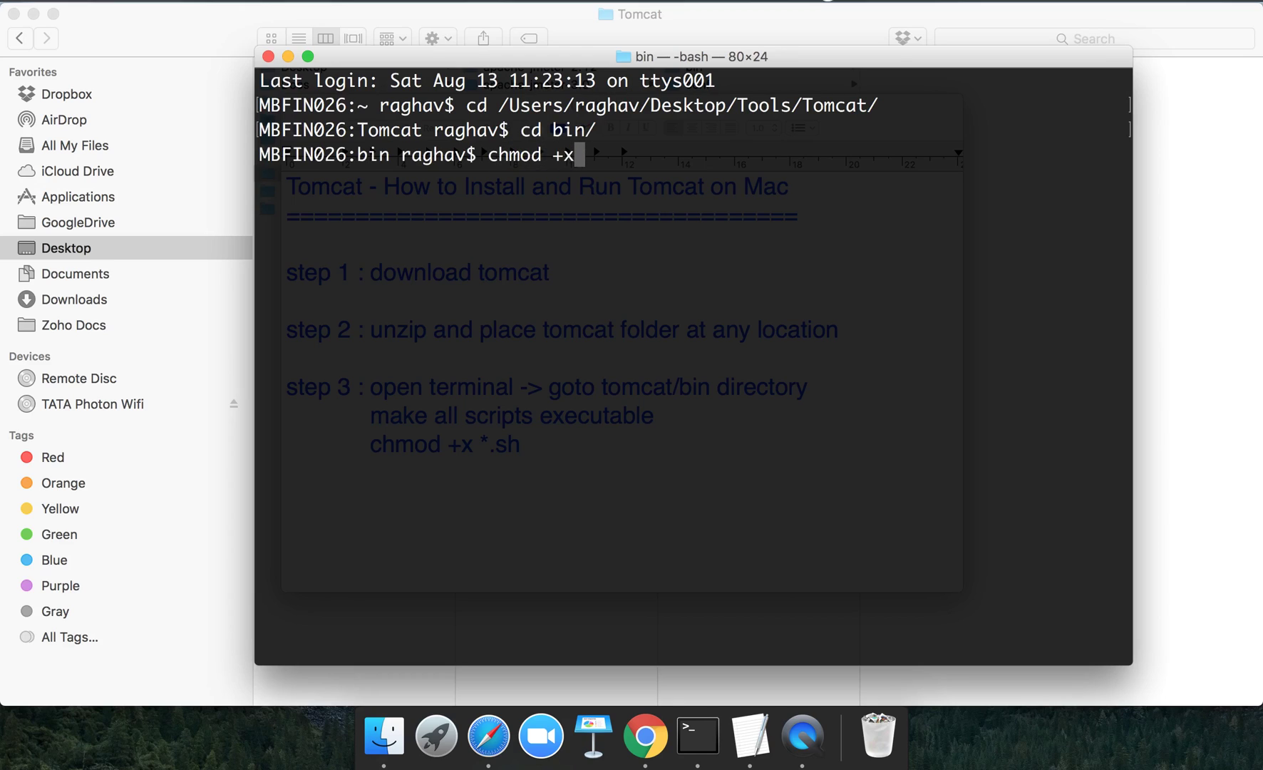
{"action": "type", "text": "*"}
{"action": "type", "text": ".sh"}
{"action": "key", "text": "Return"}
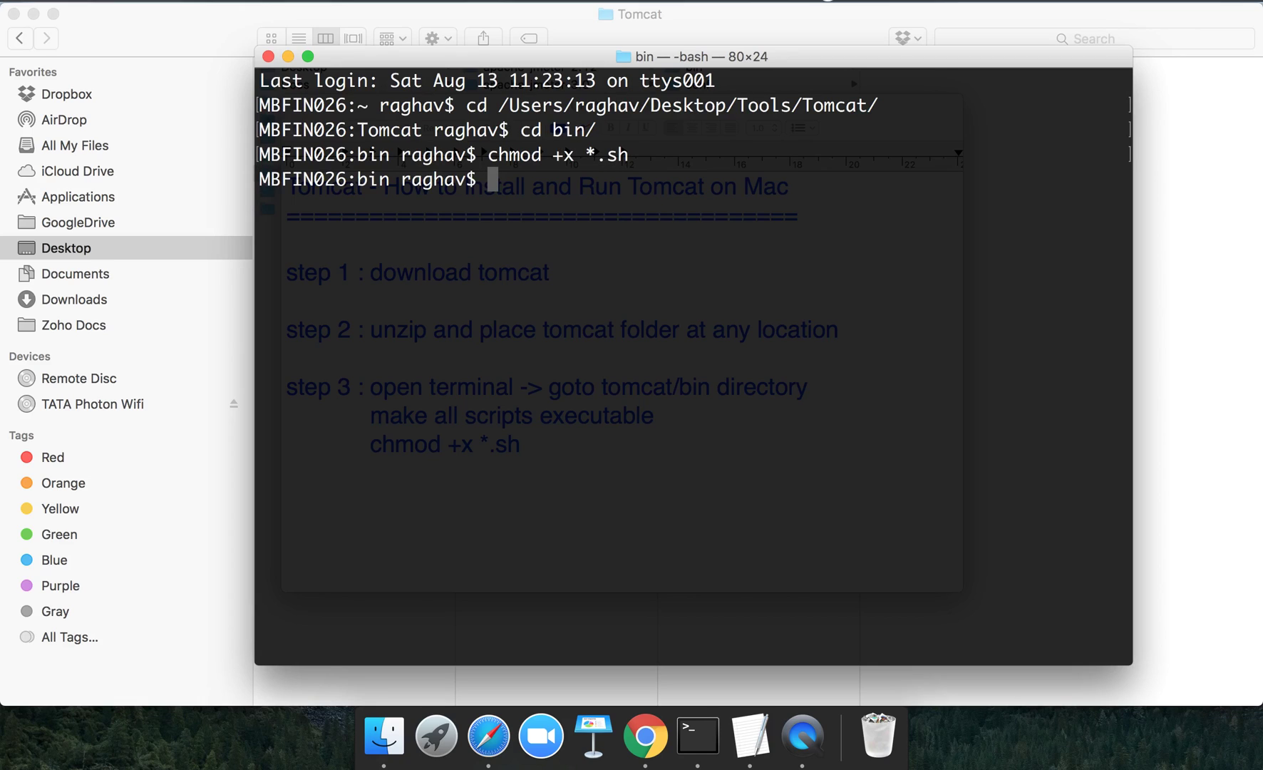
{"action": "type", "text": "ls "}
{"action": "type", "text": "-l"}
List the bin folder with ls -l, highlight some script names, and clear the screen
{"action": "key", "text": "Return"}
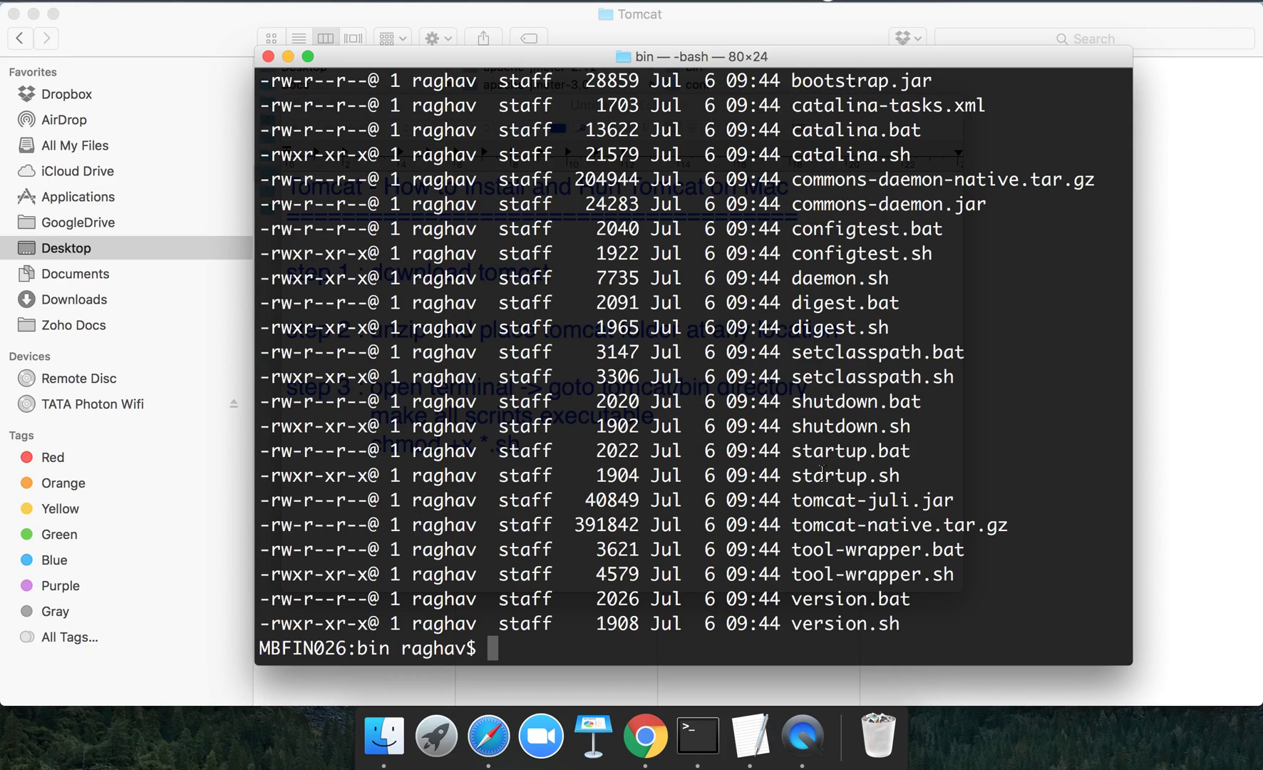
{"action": "left_click_drag", "start_coordinate": [794, 474], "coordinate": [873, 475]}
{"action": "double_click", "coordinate": [794, 401]}
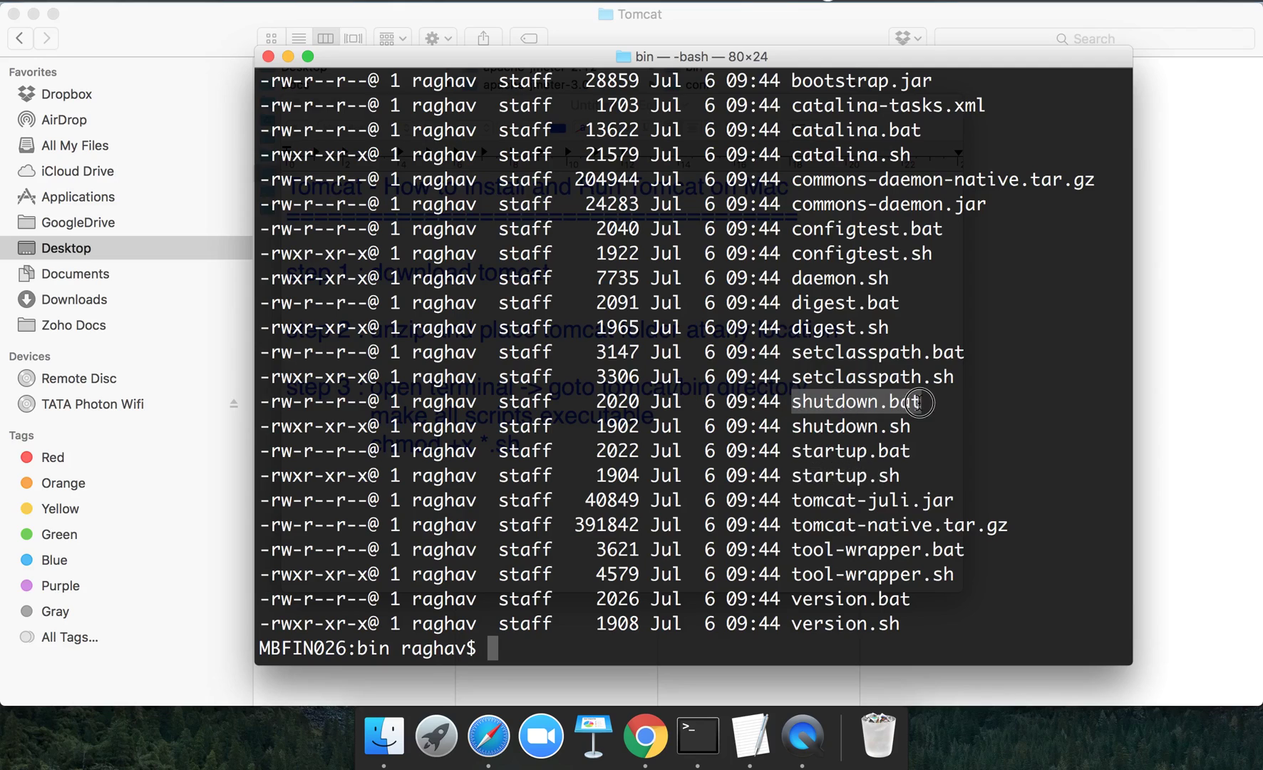
{"action": "left_click_drag", "start_coordinate": [794, 476], "coordinate": [873, 476]}
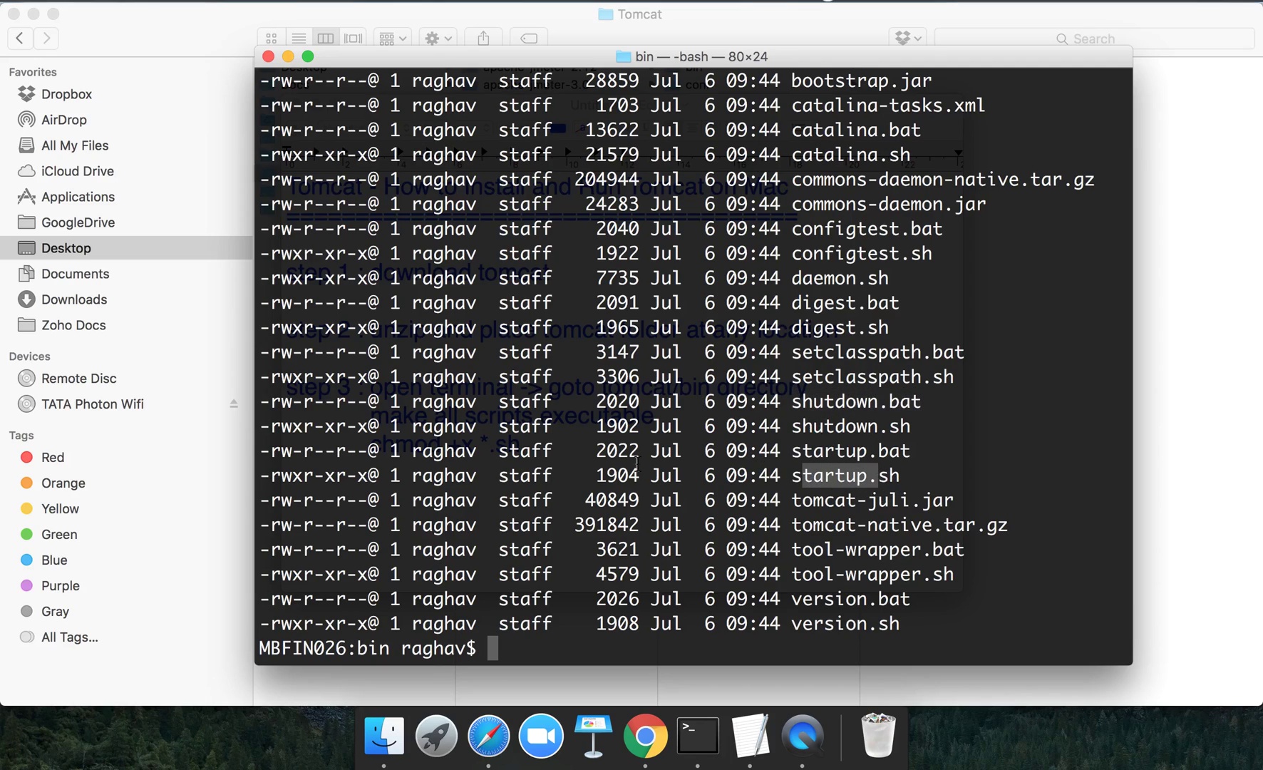
{"action": "type", "text": "cl"}
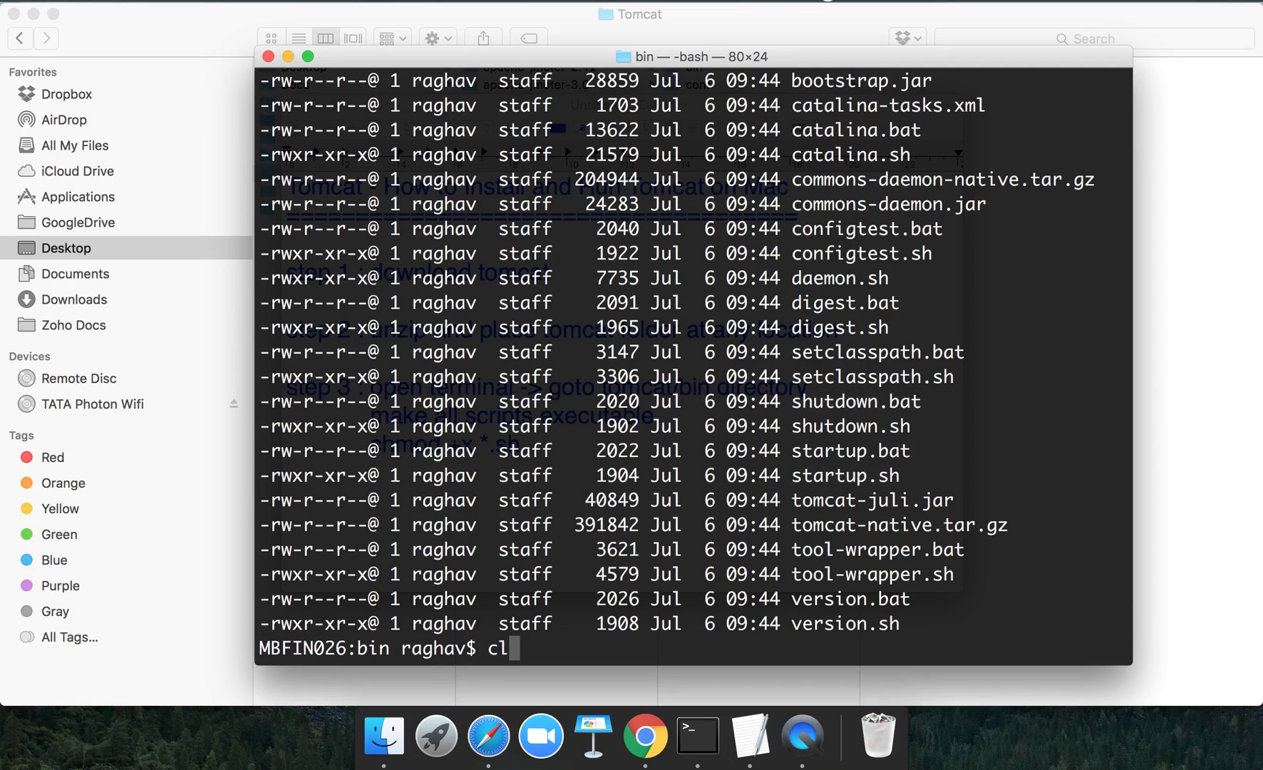
{"action": "type", "text": "ear"}
{"action": "key", "text": "Return"}
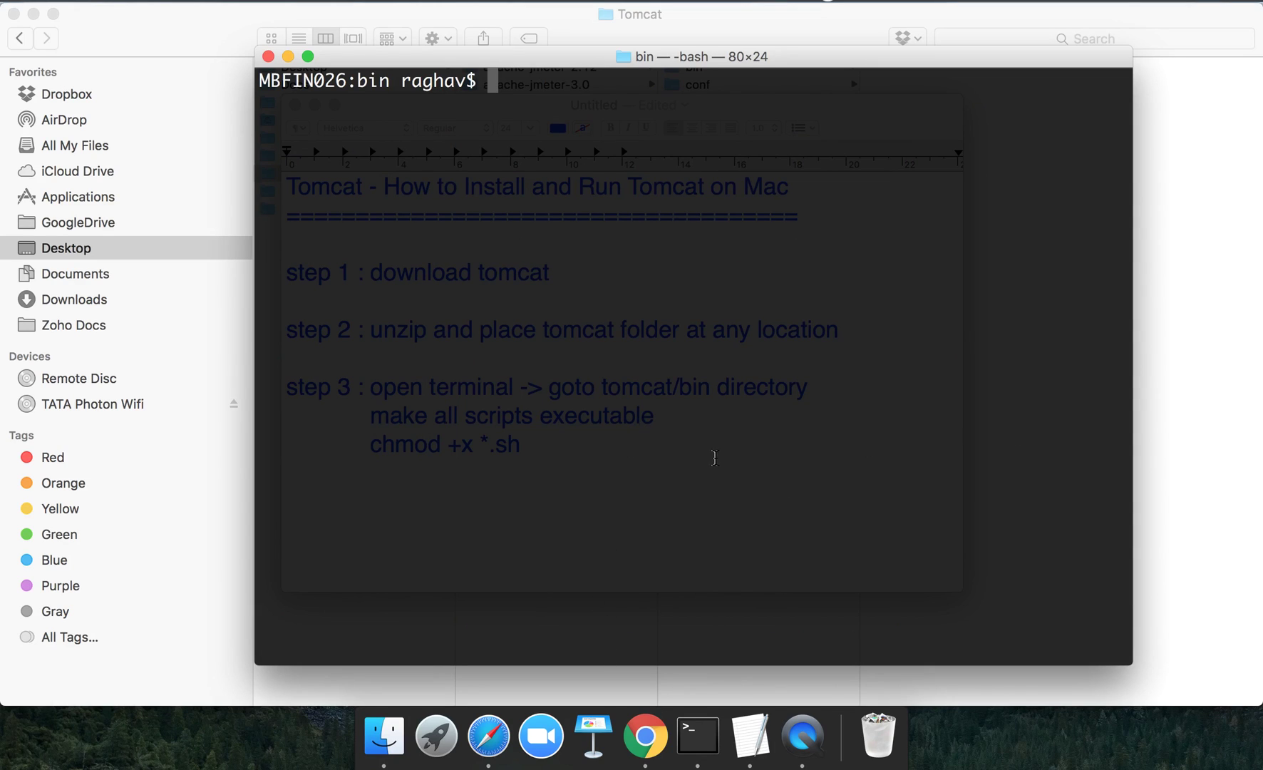
{"action": "left_click", "coordinate": [750, 736]}
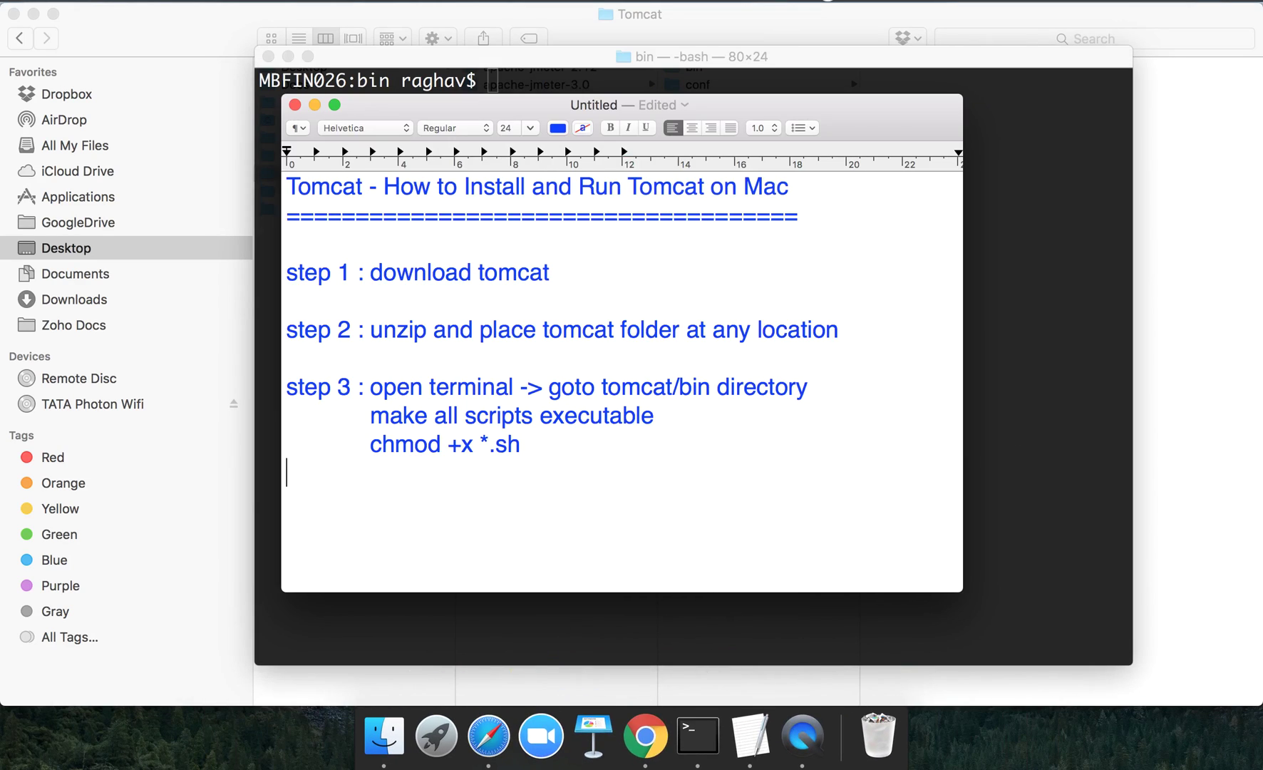
Add step 4 'start tomcat' with './startup.sh' beneath it
{"action": "key", "text": "Return"}
{"action": "type", "text": "step "}
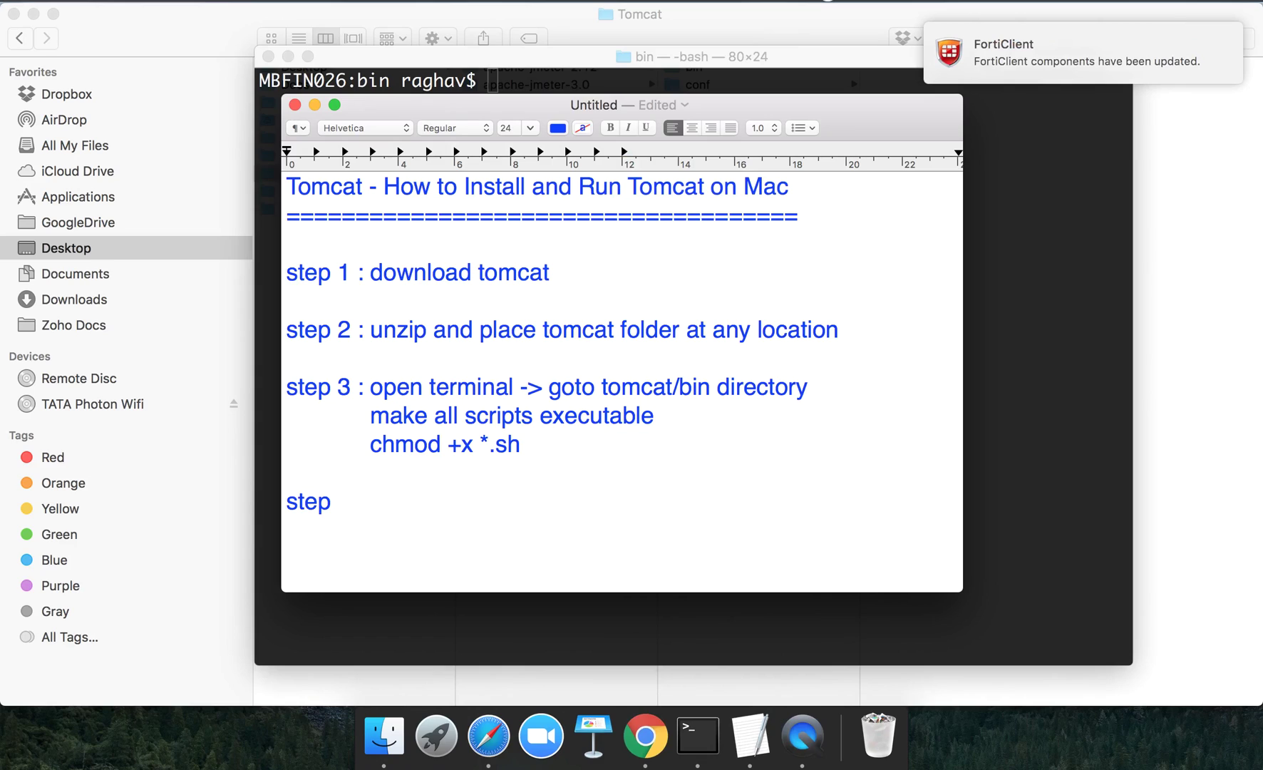
{"action": "type", "text": "4 : st"}
{"action": "type", "text": "art tomcat"}
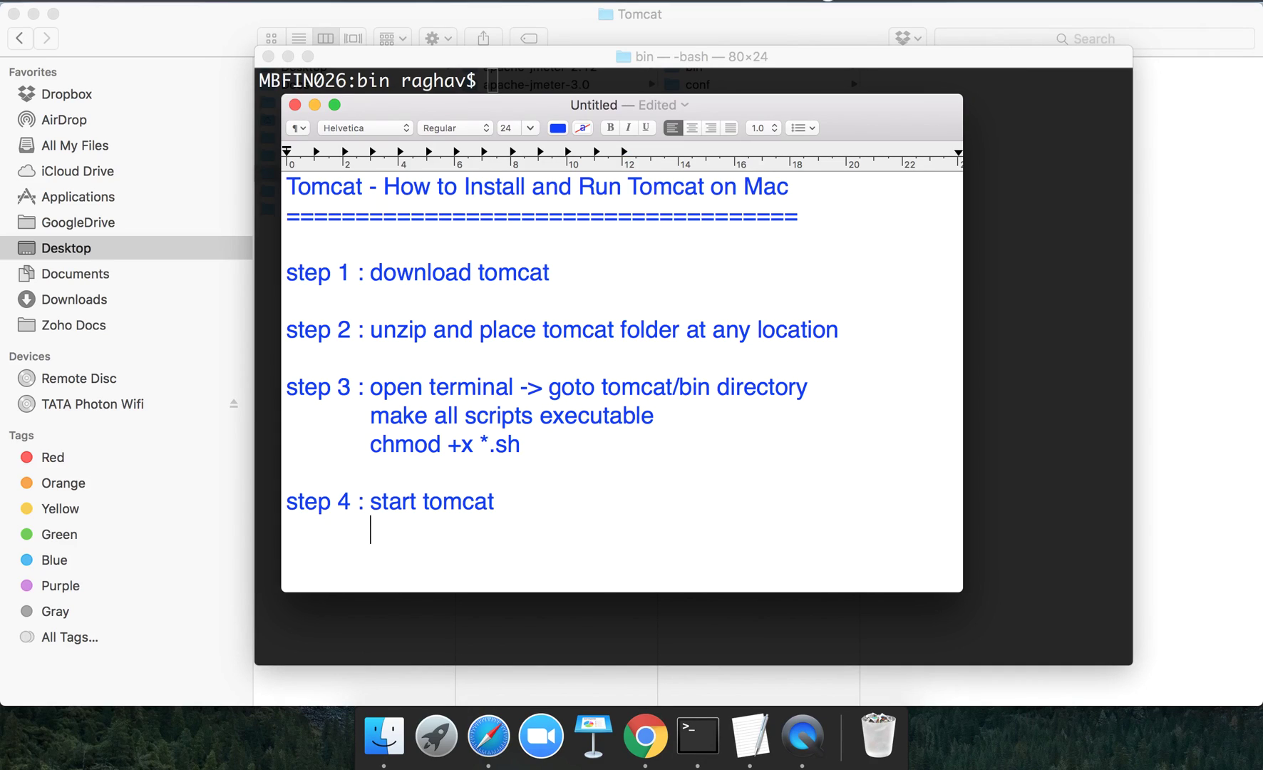
{"action": "type", "text": " \t./start"}
{"action": "type", "text": "up.sh"}
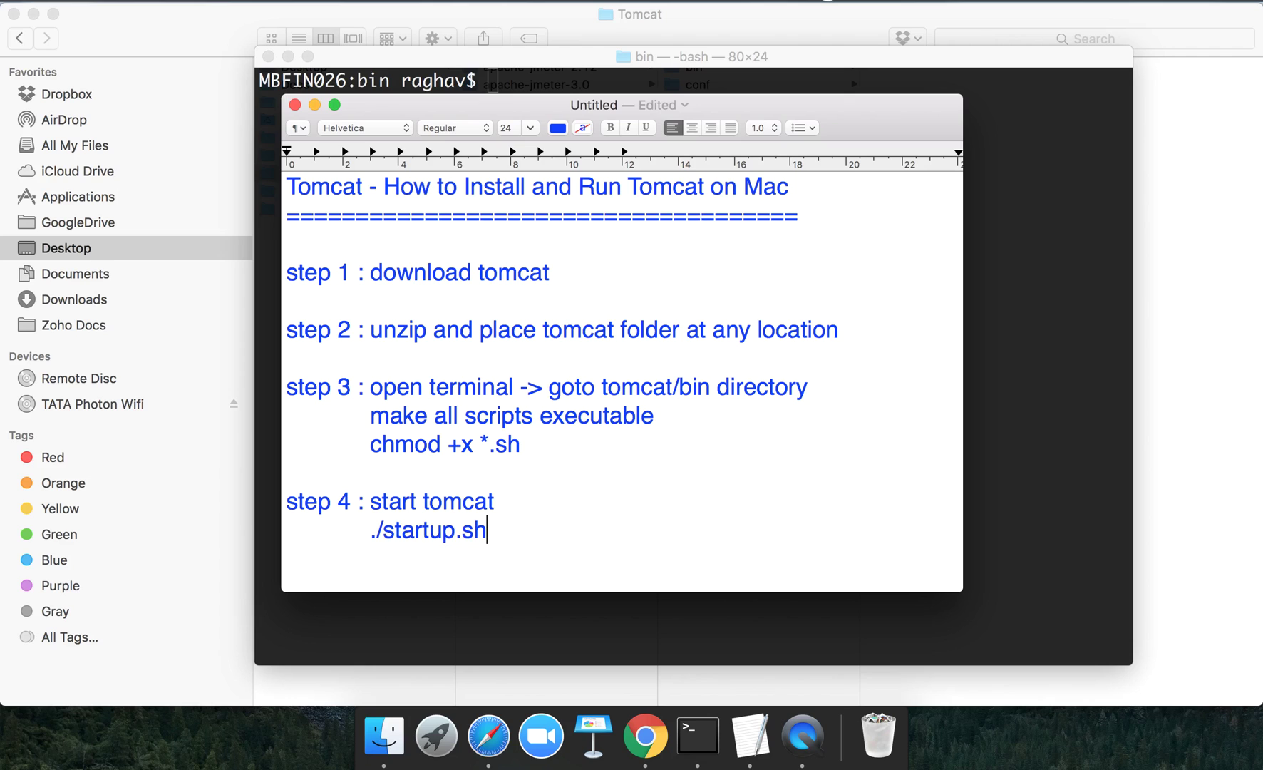
{"action": "left_click", "coordinate": [1062, 491]}
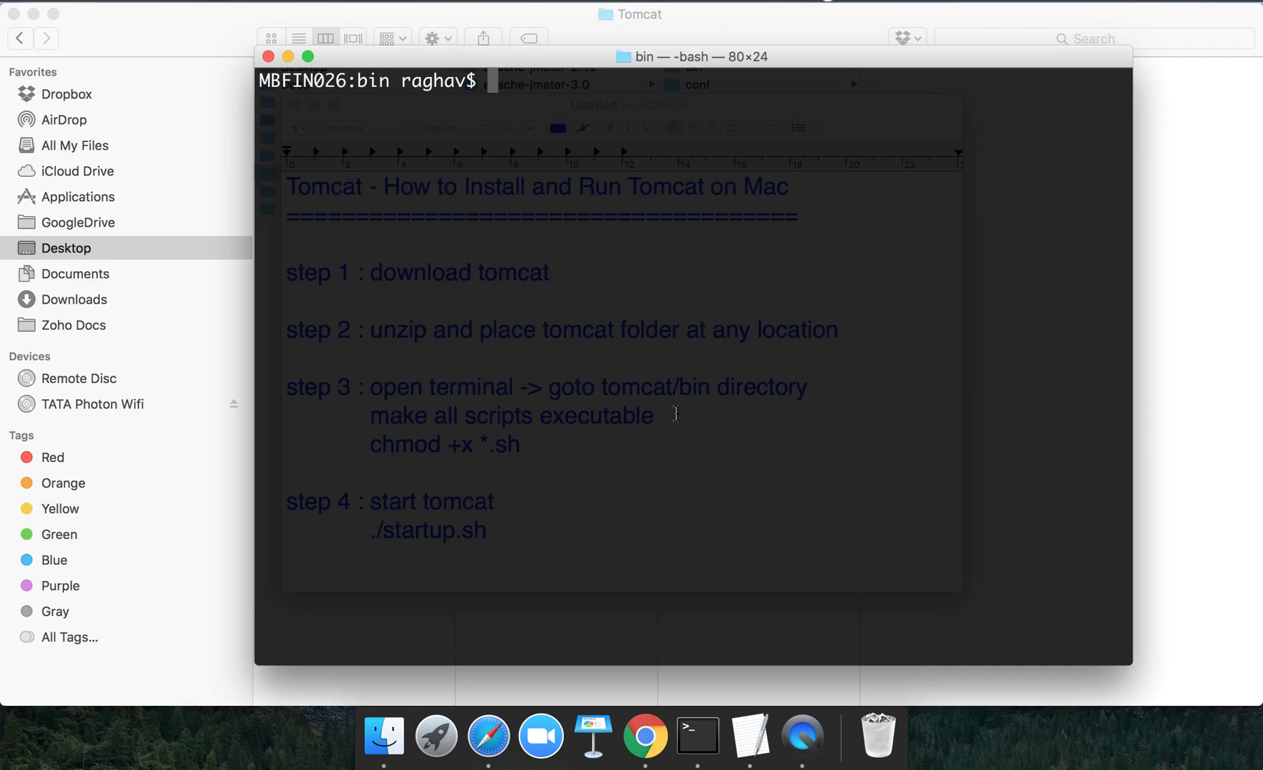
{"action": "type", "text": "ls -l"}
Run ls -l, then ./startup.sh, and highlight the 'Tomcat started.' confirmation
{"action": "key", "text": "Return"}
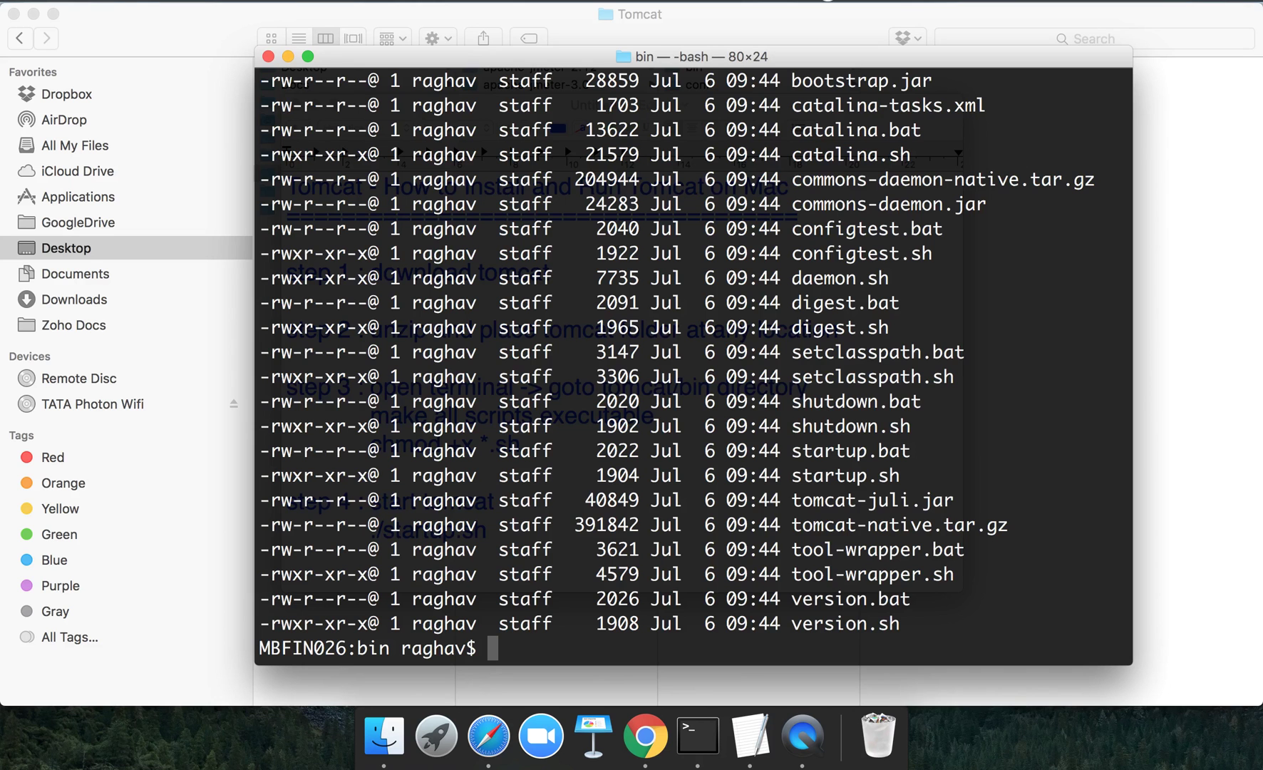
{"action": "left_click_drag", "start_coordinate": [793, 474], "coordinate": [900, 477]}
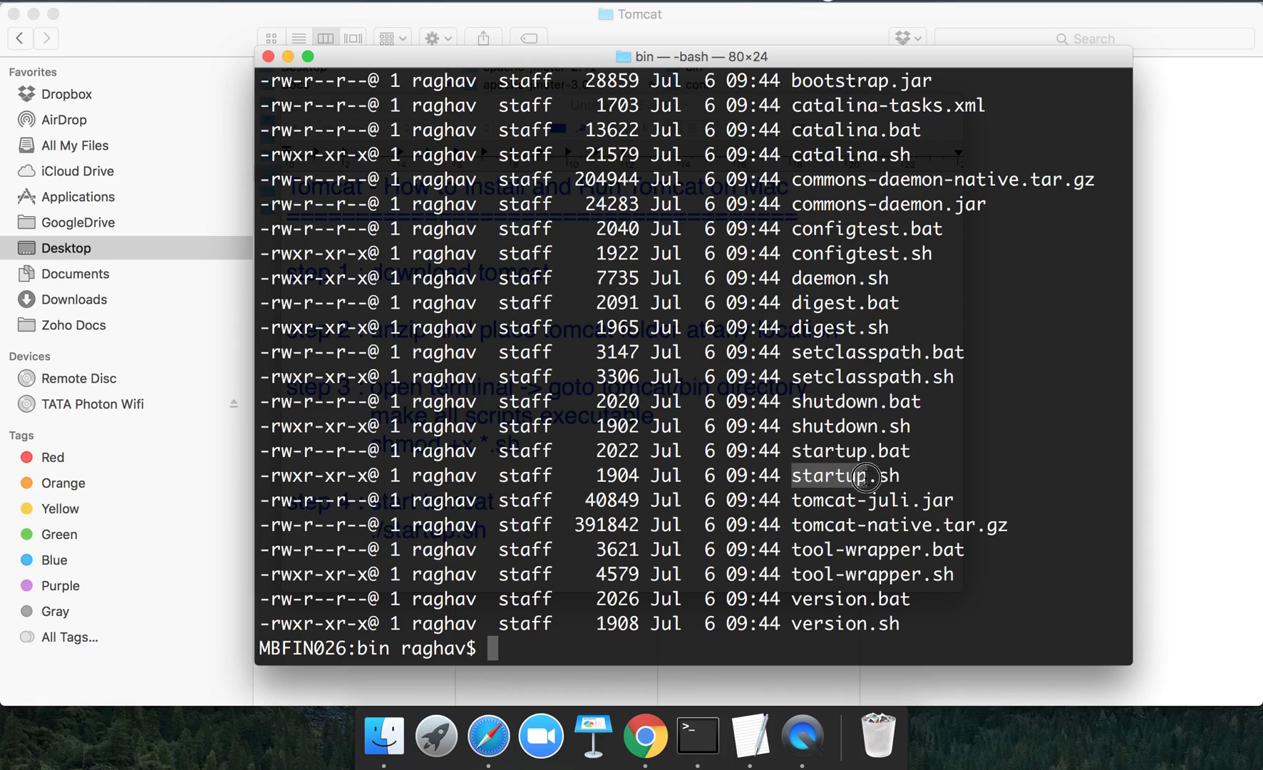
{"action": "left_click", "coordinate": [544, 643]}
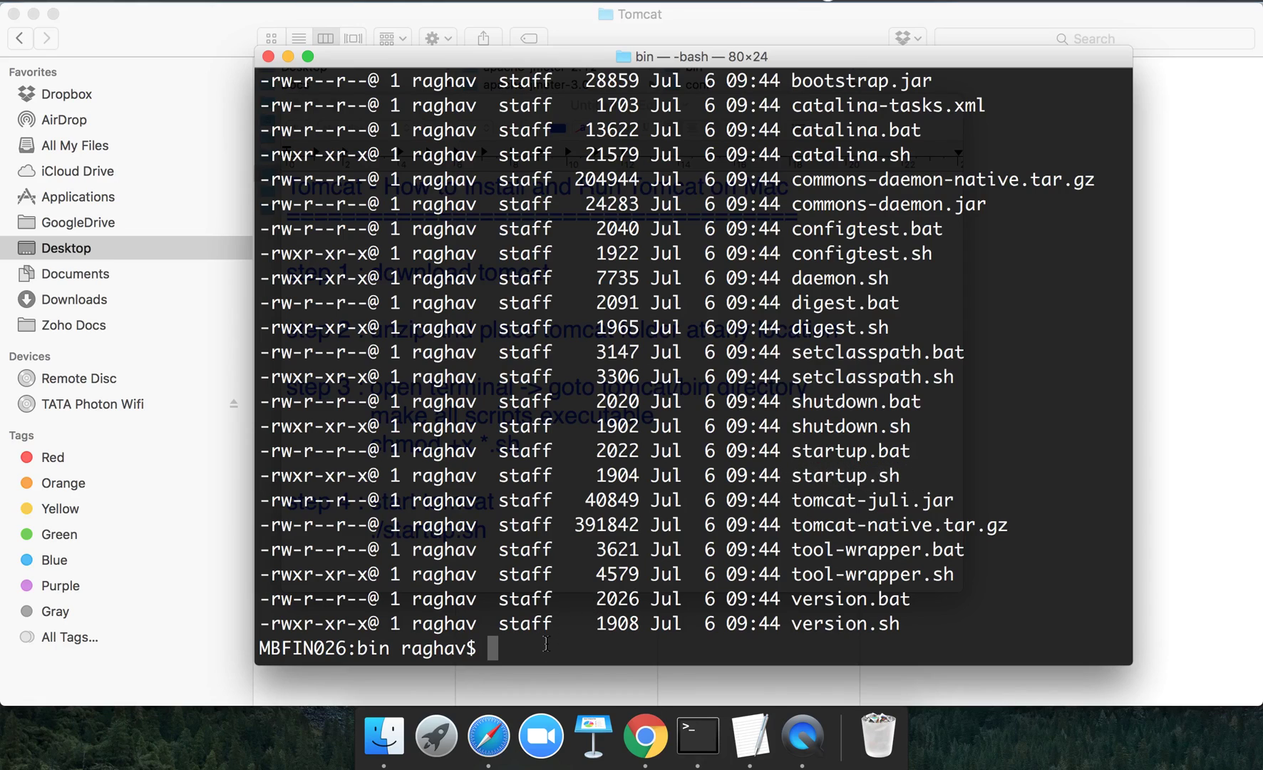
{"action": "type", "text": "./st"}
{"action": "type", "text": "artup.sh"}
{"action": "key", "text": "Return"}
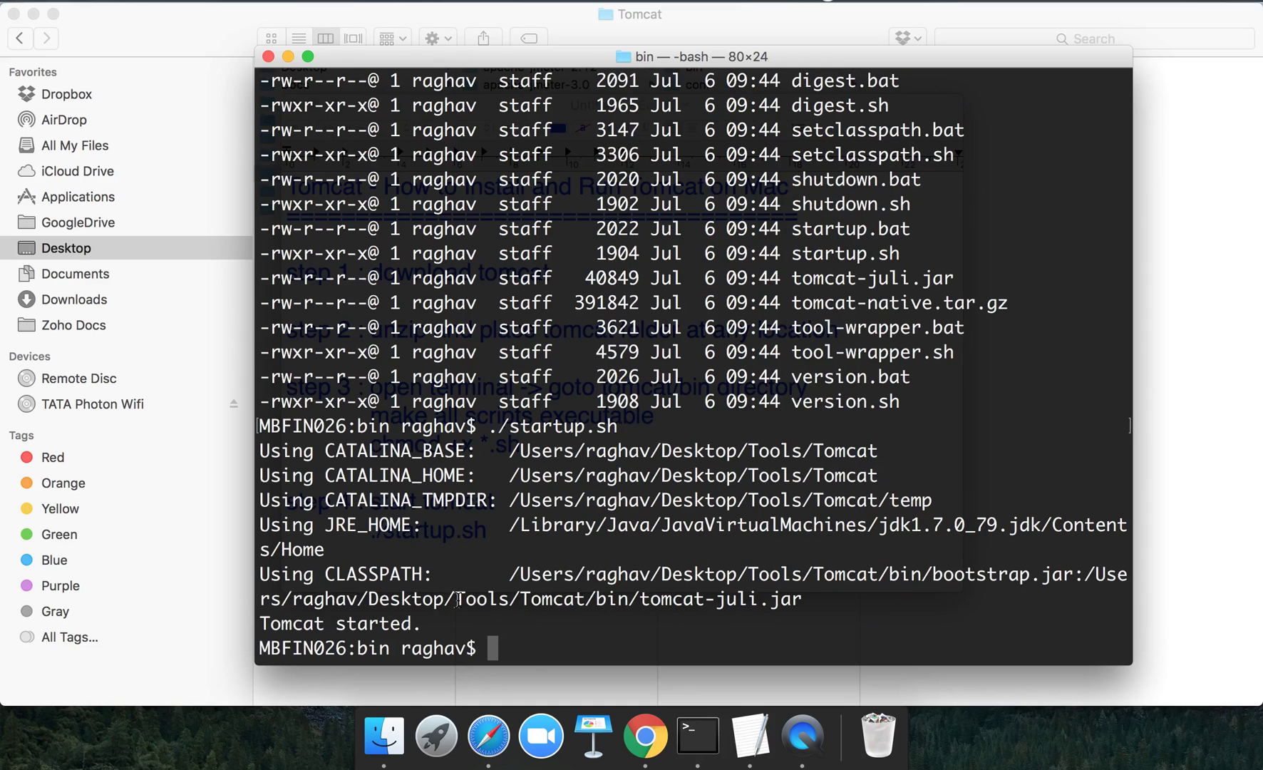
{"action": "left_click_drag", "start_coordinate": [427, 622], "coordinate": [300, 617]}
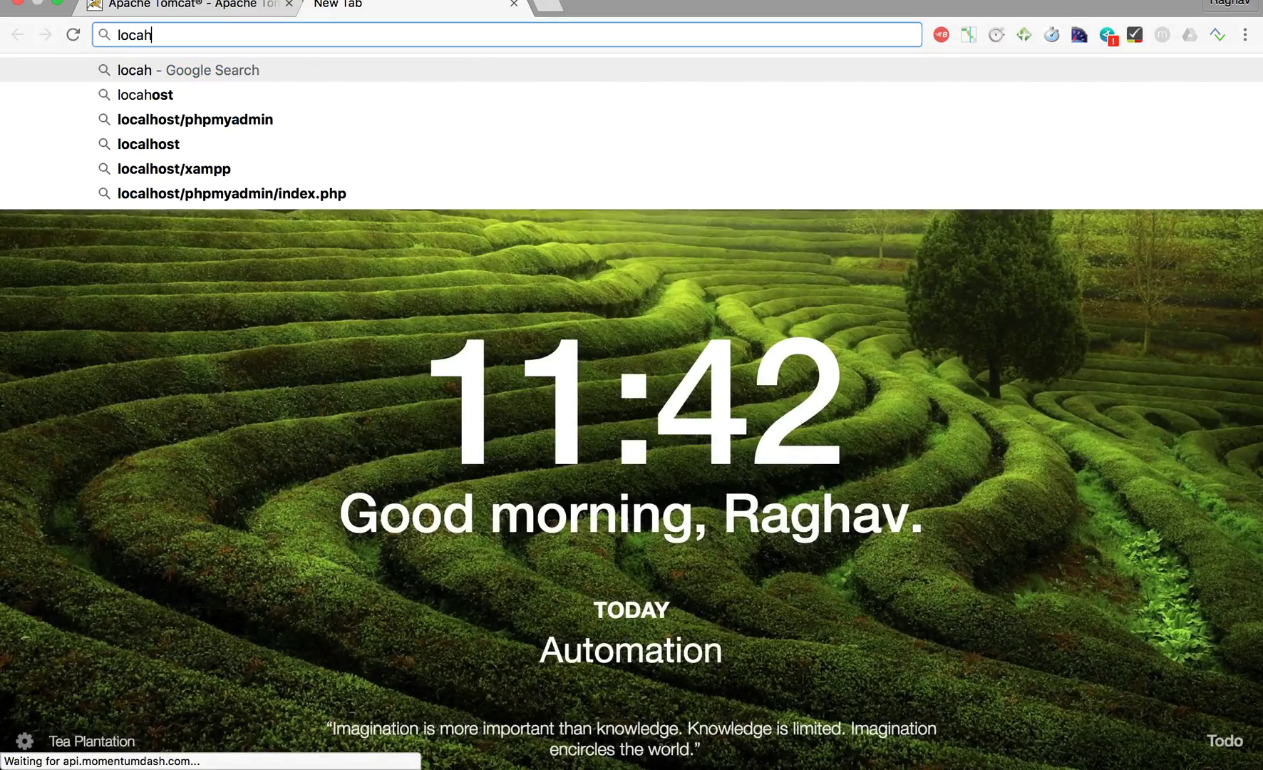
Load localhost:8080 in Chrome to show the Apache Tomcat 8.5.4 success page
{"action": "key", "text": "BackSpace"}
{"action": "type", "text": "lhost"}
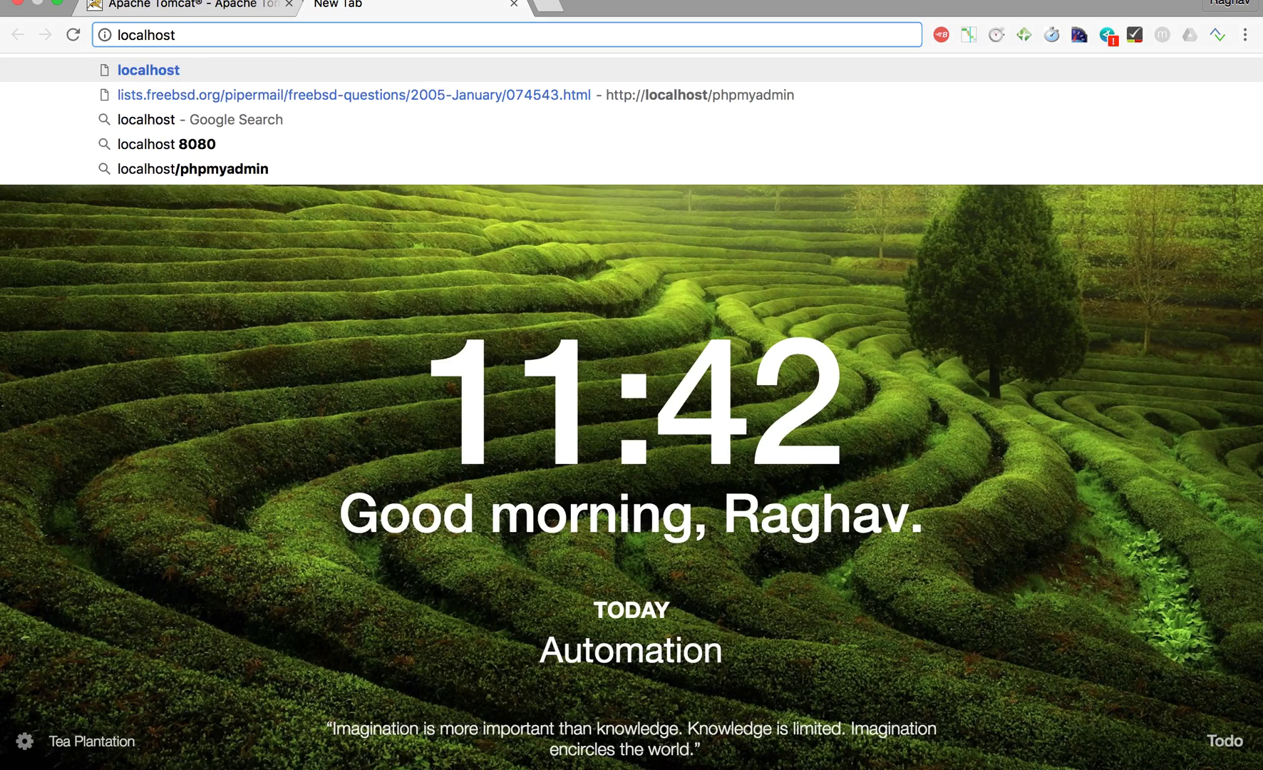
{"action": "type", "text": ":8080"}
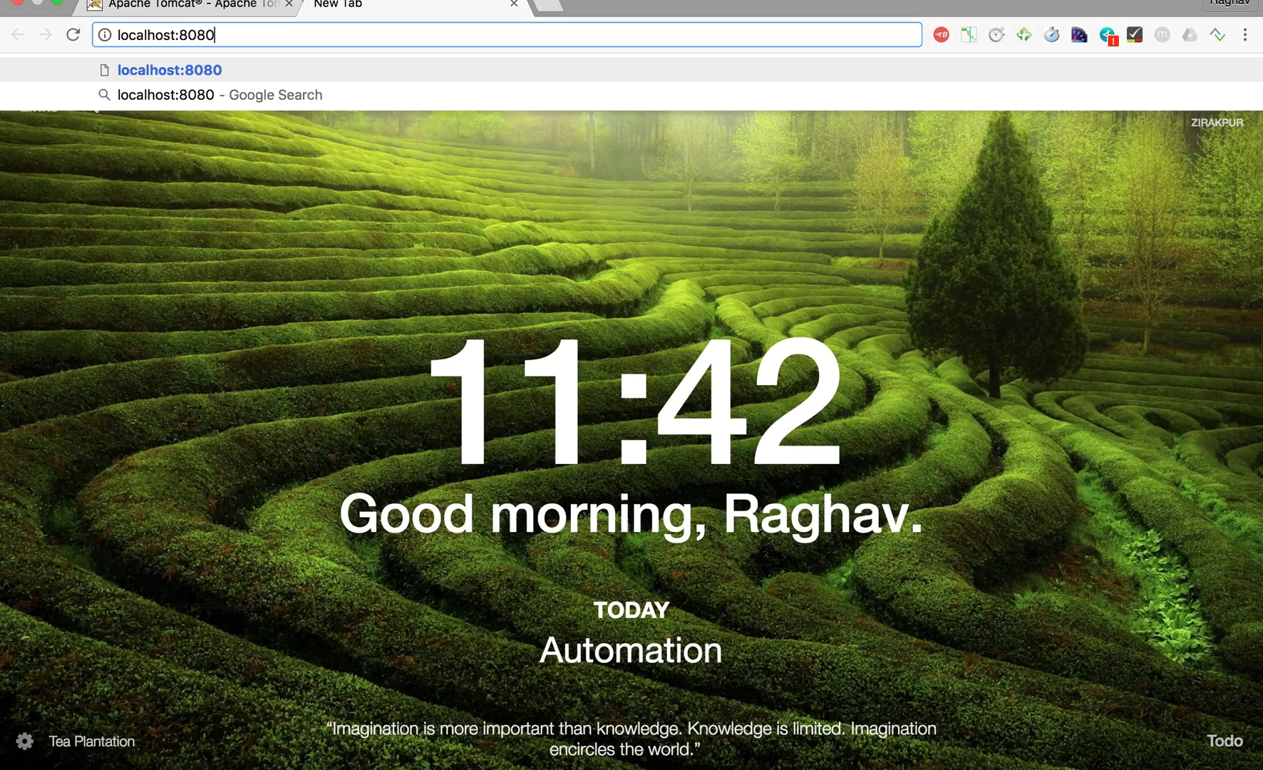
{"action": "key", "text": "Return"}
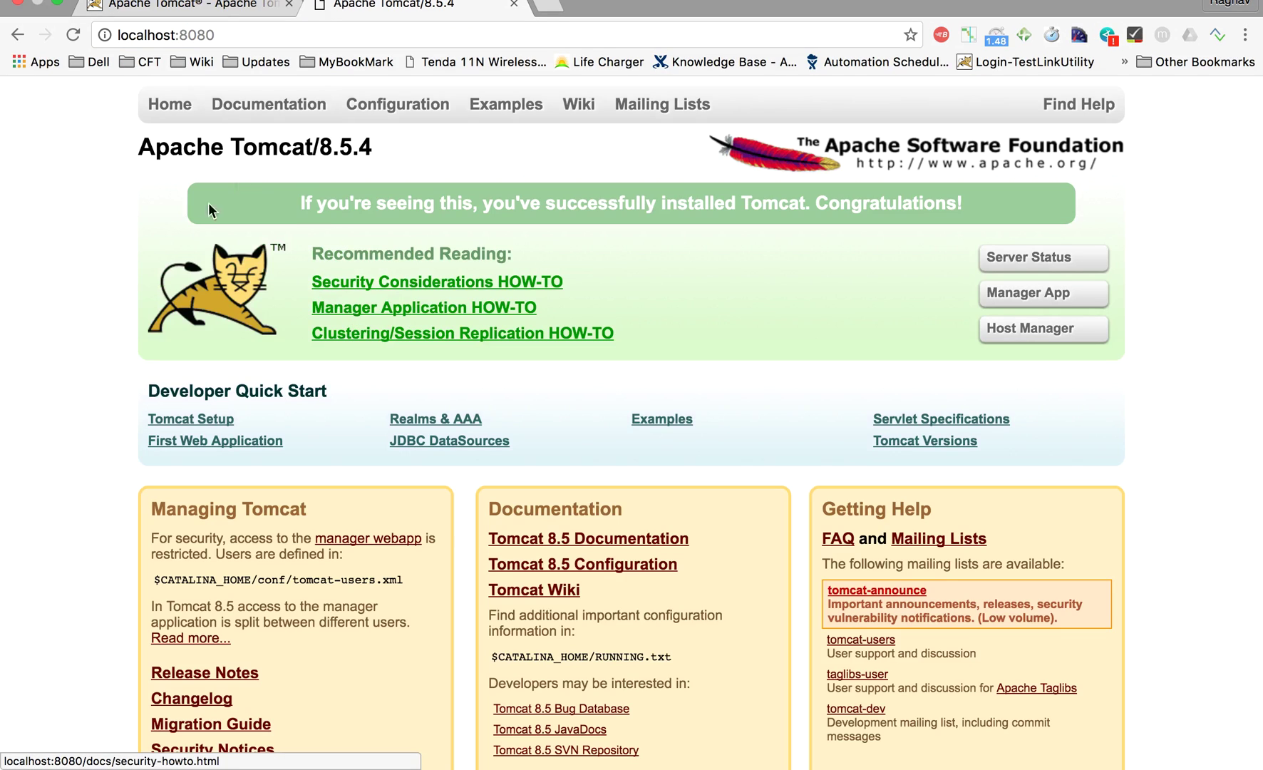
{"action": "scroll", "coordinate": [465, 592], "scroll_direction": "down", "scroll_amount": 5}
{"action": "scroll", "coordinate": [465, 623], "scroll_direction": "up", "scroll_amount": 3}
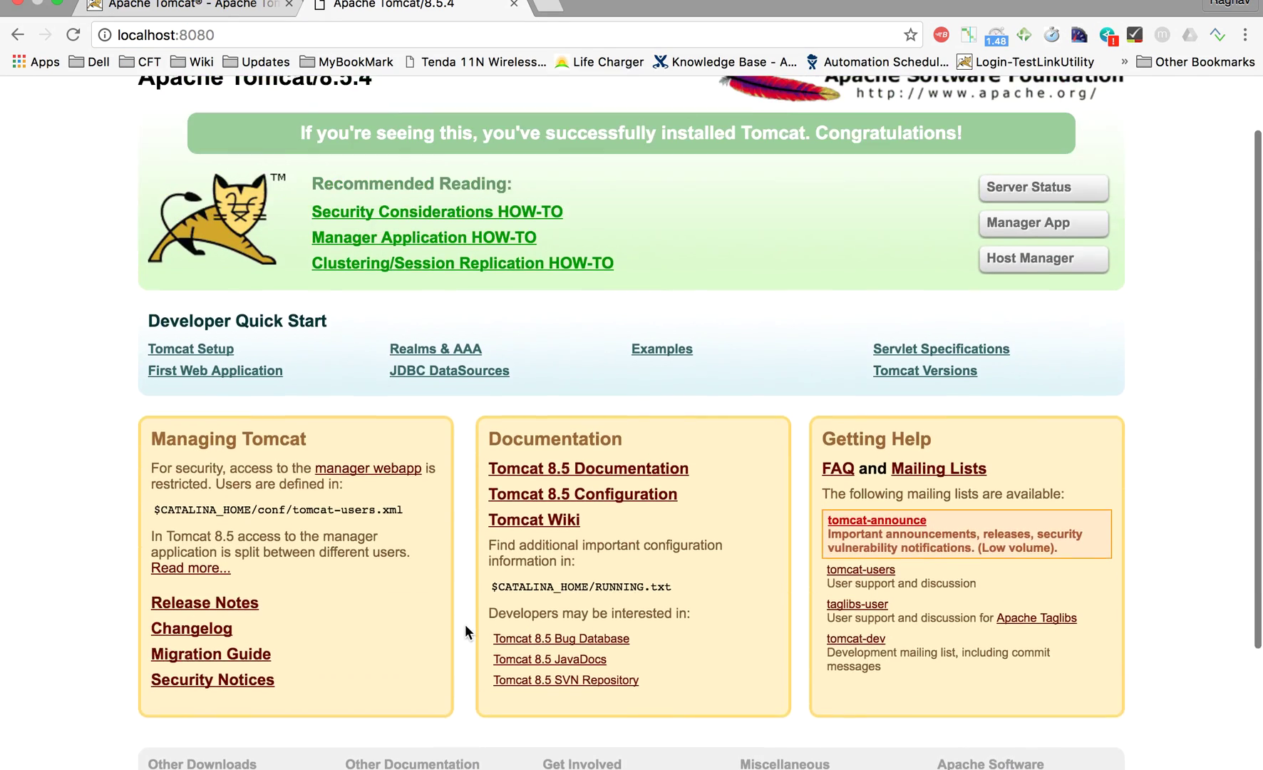
{"action": "scroll", "coordinate": [464, 624], "scroll_direction": "up", "scroll_amount": 2}
Stop Tomcat with ./shutdown.sh and confirm localhost:8080 now refuses to connect
{"action": "key", "text": "super+Tab"}
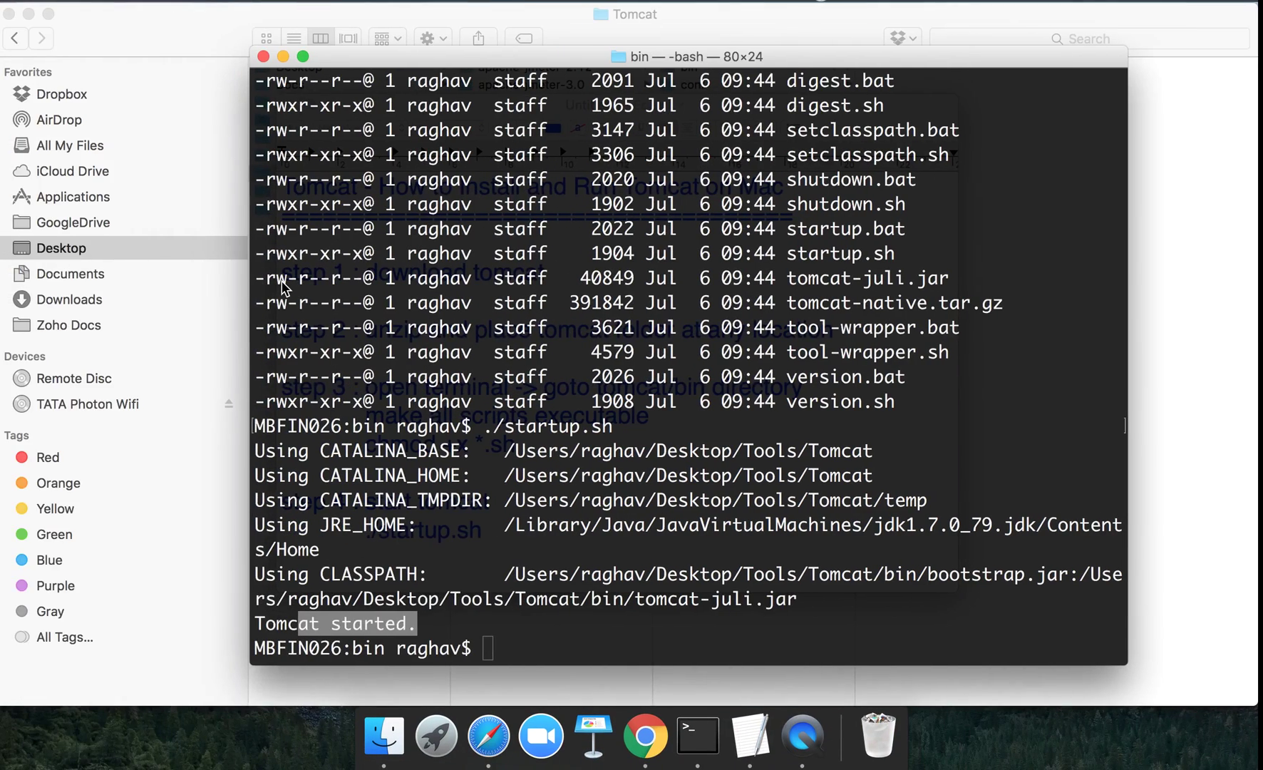
{"action": "type", "text": "./"}
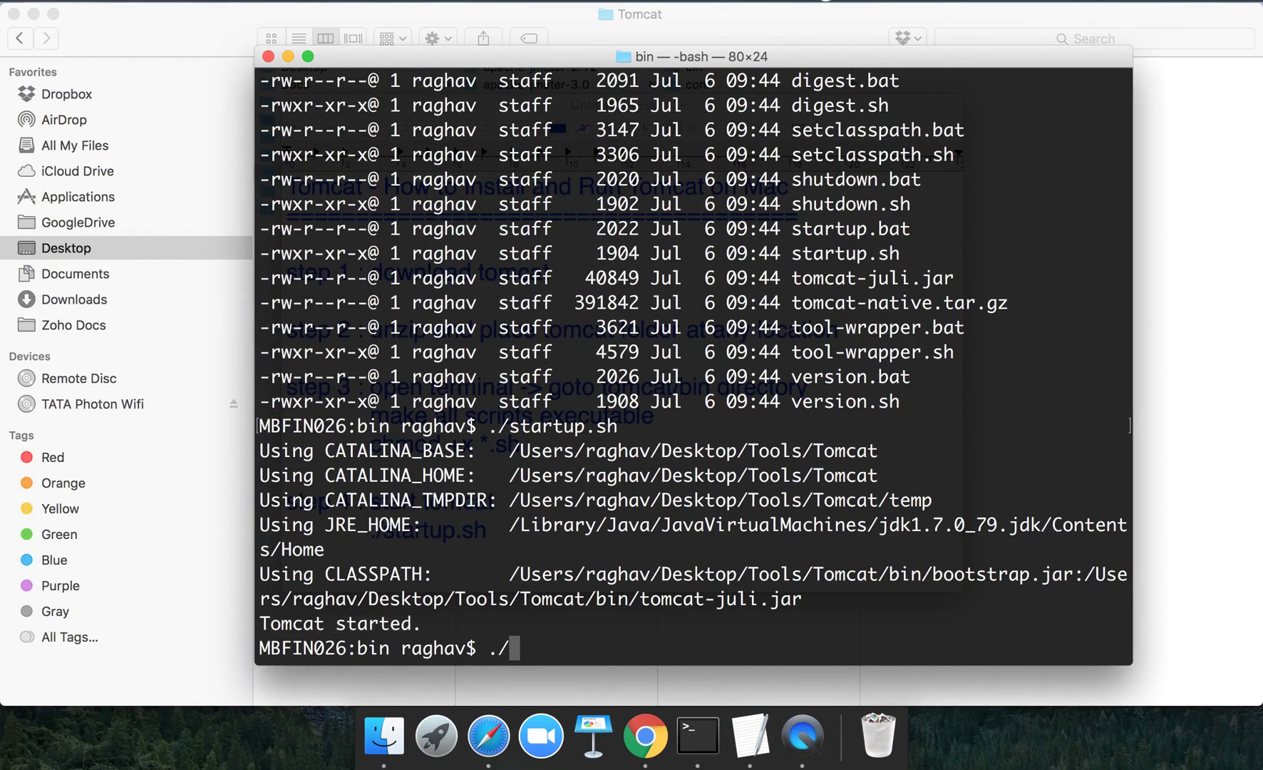
{"action": "type", "text": "shutdown.sh"}
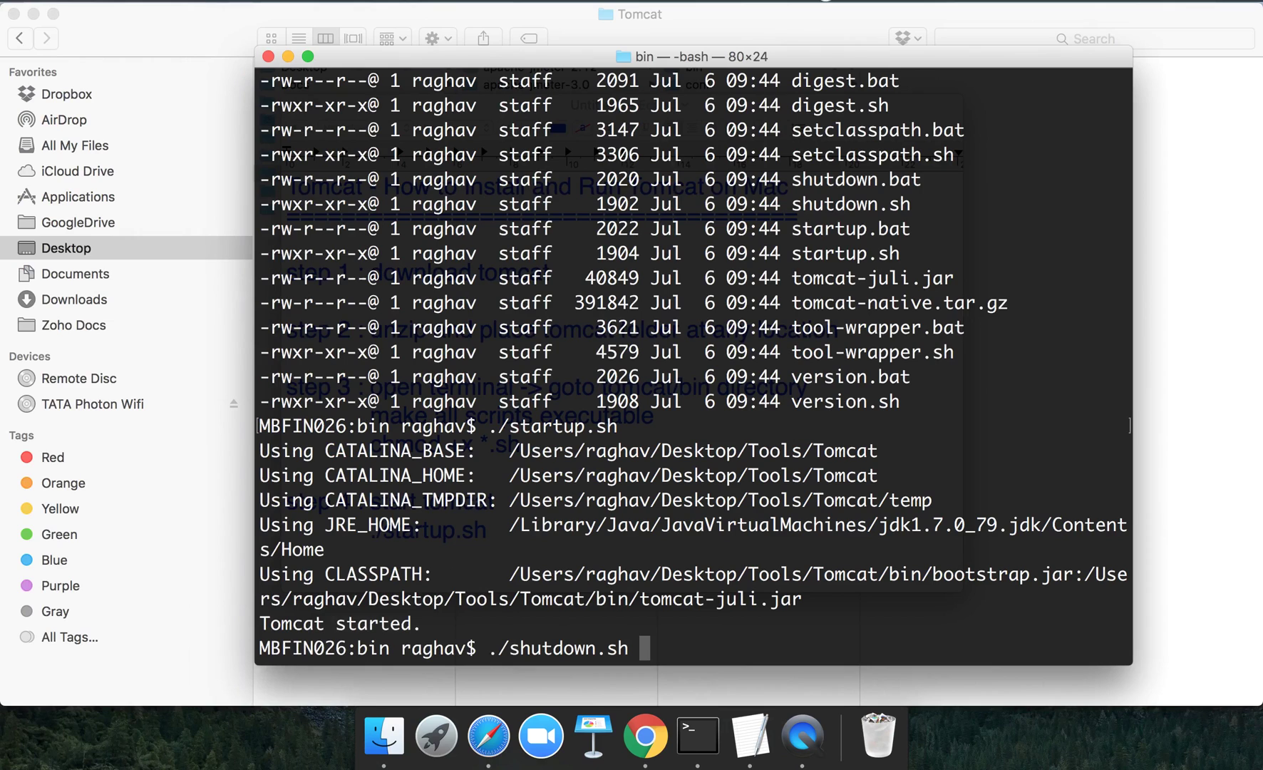
{"action": "key", "text": "Return"}
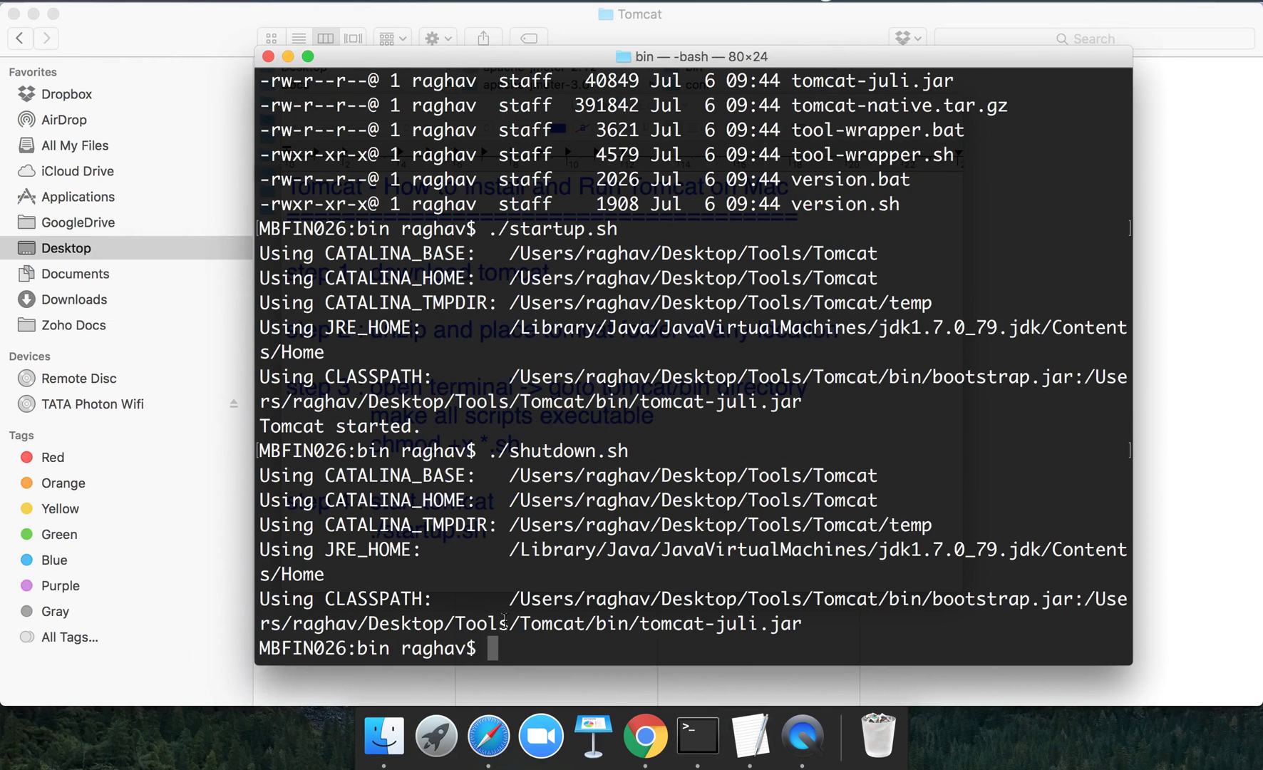
{"action": "key", "text": "super+Tab"}
{"action": "left_click", "coordinate": [399, 38]}
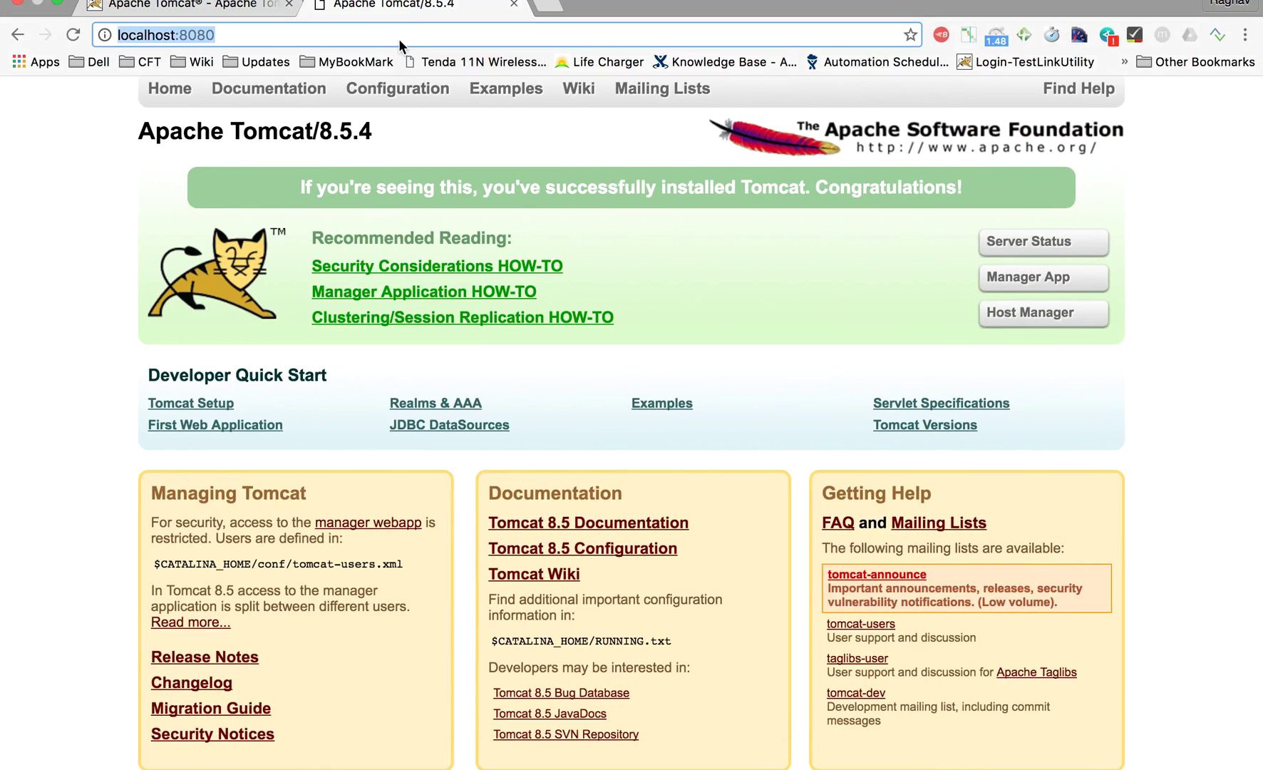
{"action": "key", "text": "Return"}
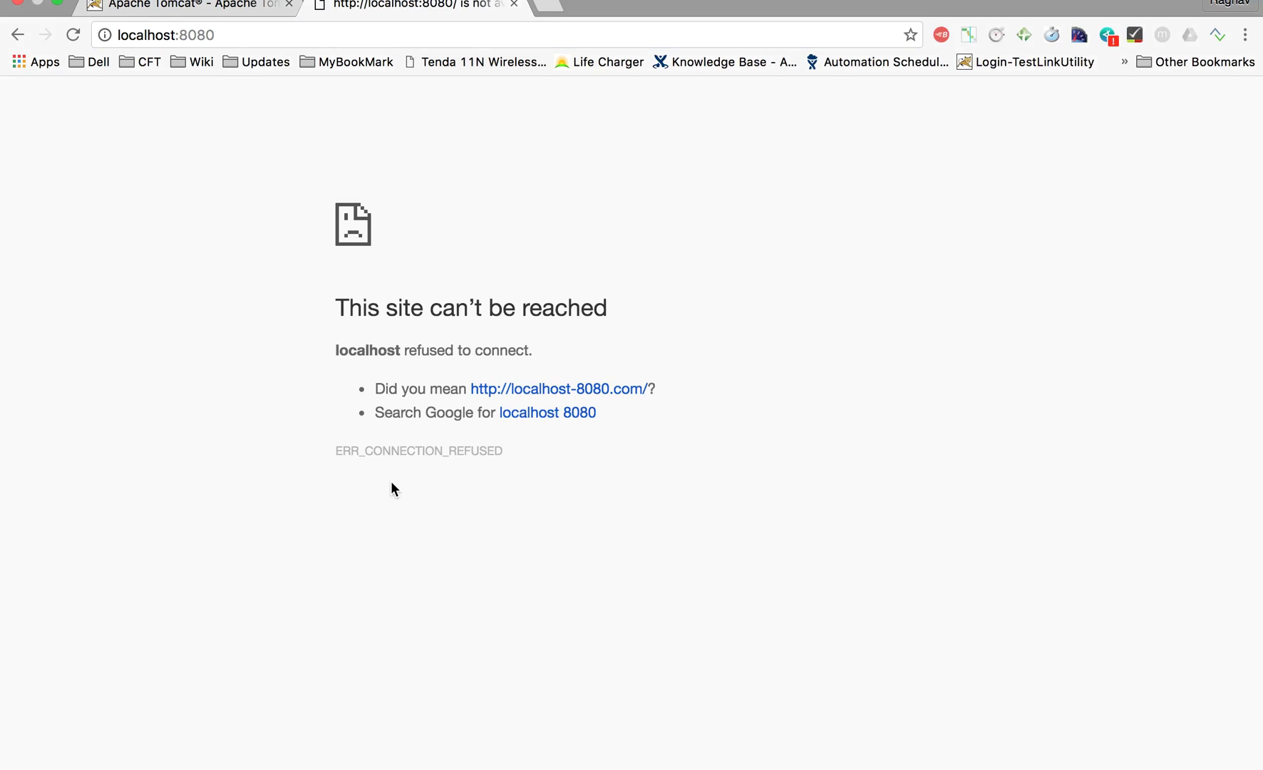
{"action": "key", "text": "super+Tab"}
Add step 5 'shutdown tomcat - ./shutdown.sh' and join './startup.sh' onto the step 4 line
{"action": "left_click", "coordinate": [715, 700]}
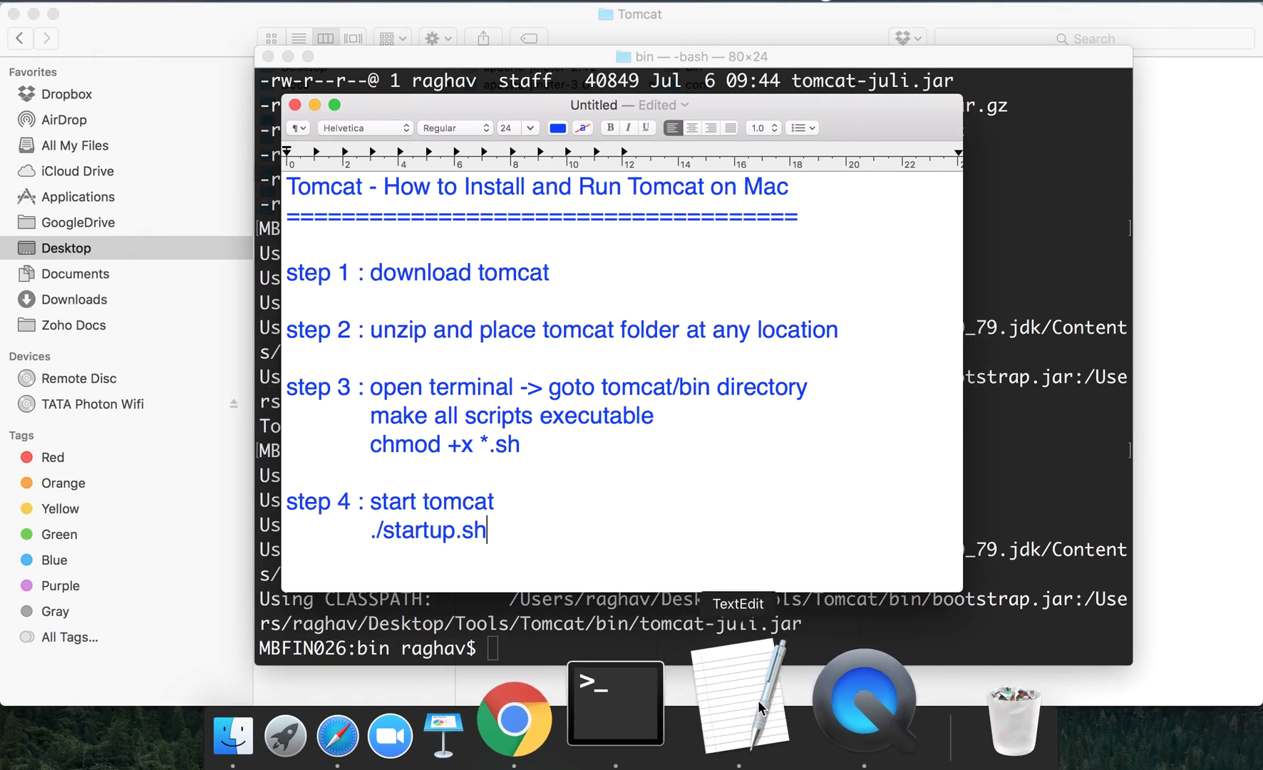
{"action": "key", "text": "Return"}
{"action": "key", "text": "Return"}
{"action": "type", "text": "ste"}
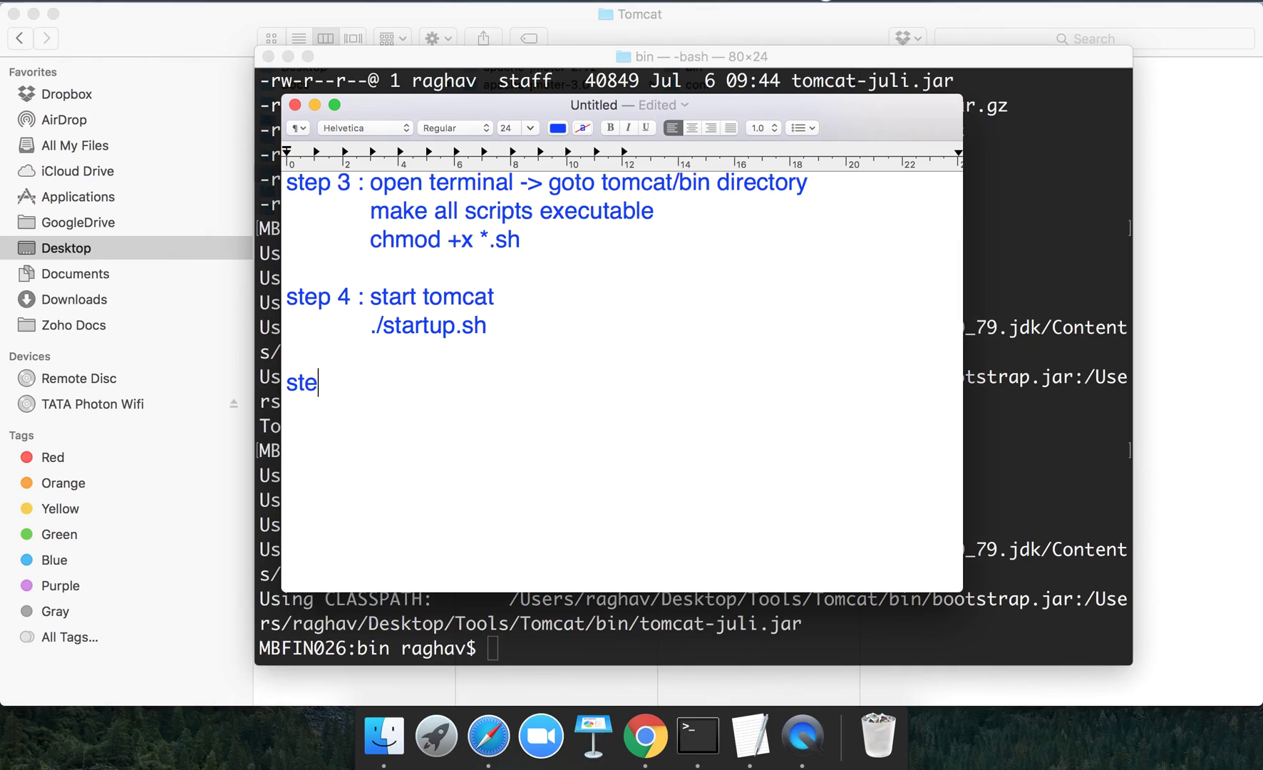
{"action": "type", "text": "p 5 : "}
{"action": "type", "text": "shutdown "}
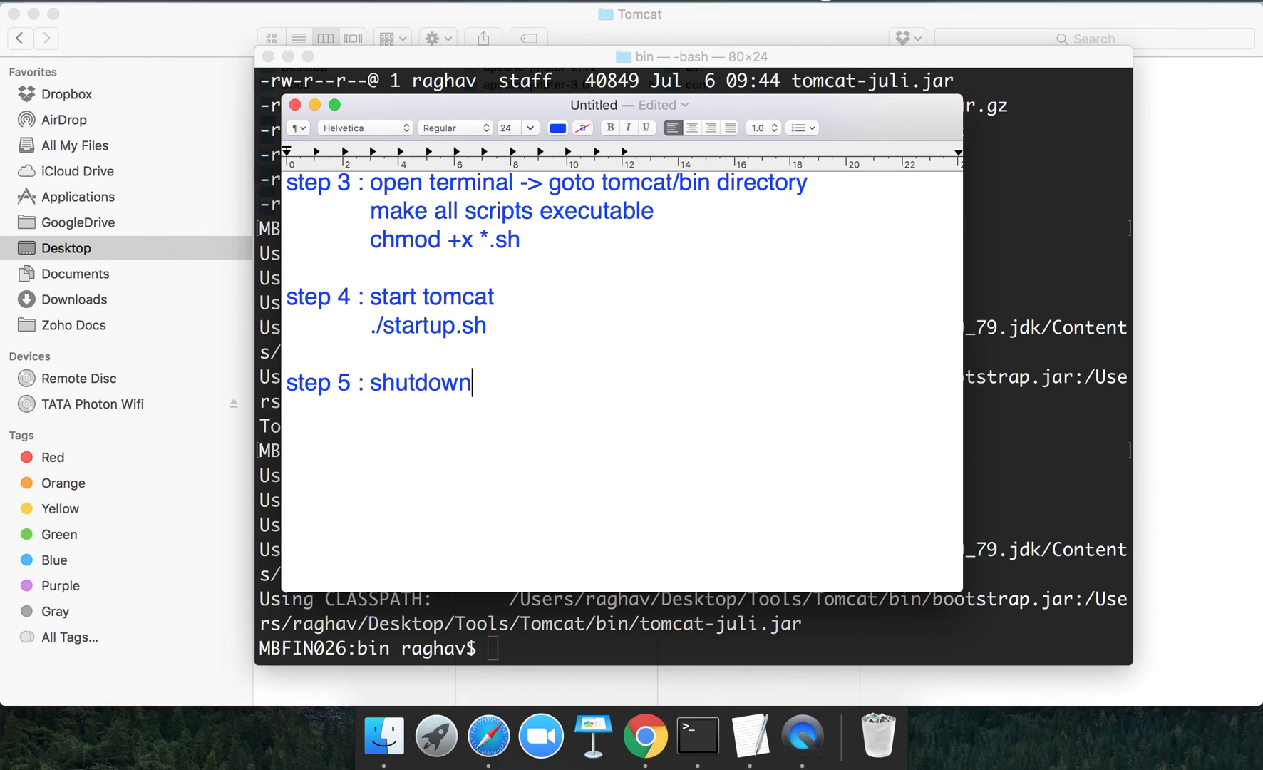
{"action": "type", "text": "tomcat"}
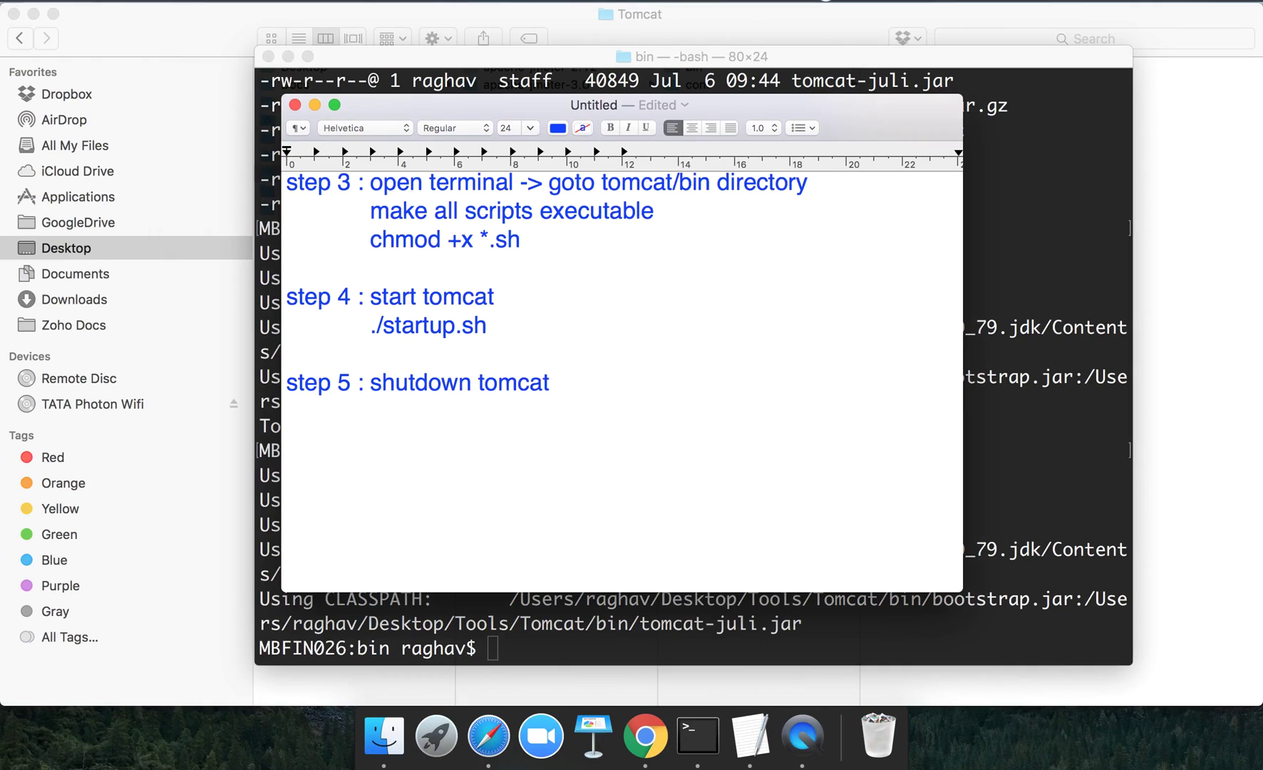
{"action": "type", "text": " - ./"}
{"action": "type", "text": "shutdow"}
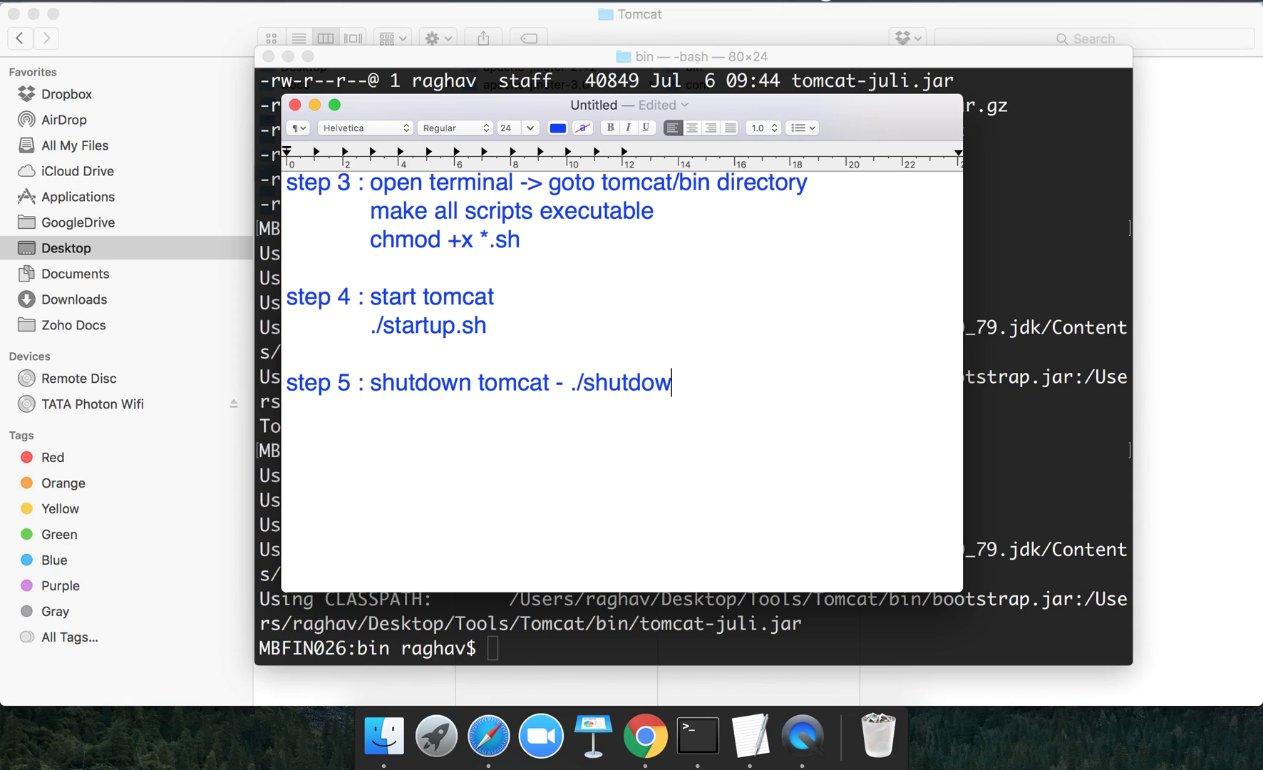
{"action": "type", "text": "n.sh"}
{"action": "key", "text": "BackSpace"}
{"action": "key", "text": "BackSpace"}
{"action": "key", "text": "BackSpace"}
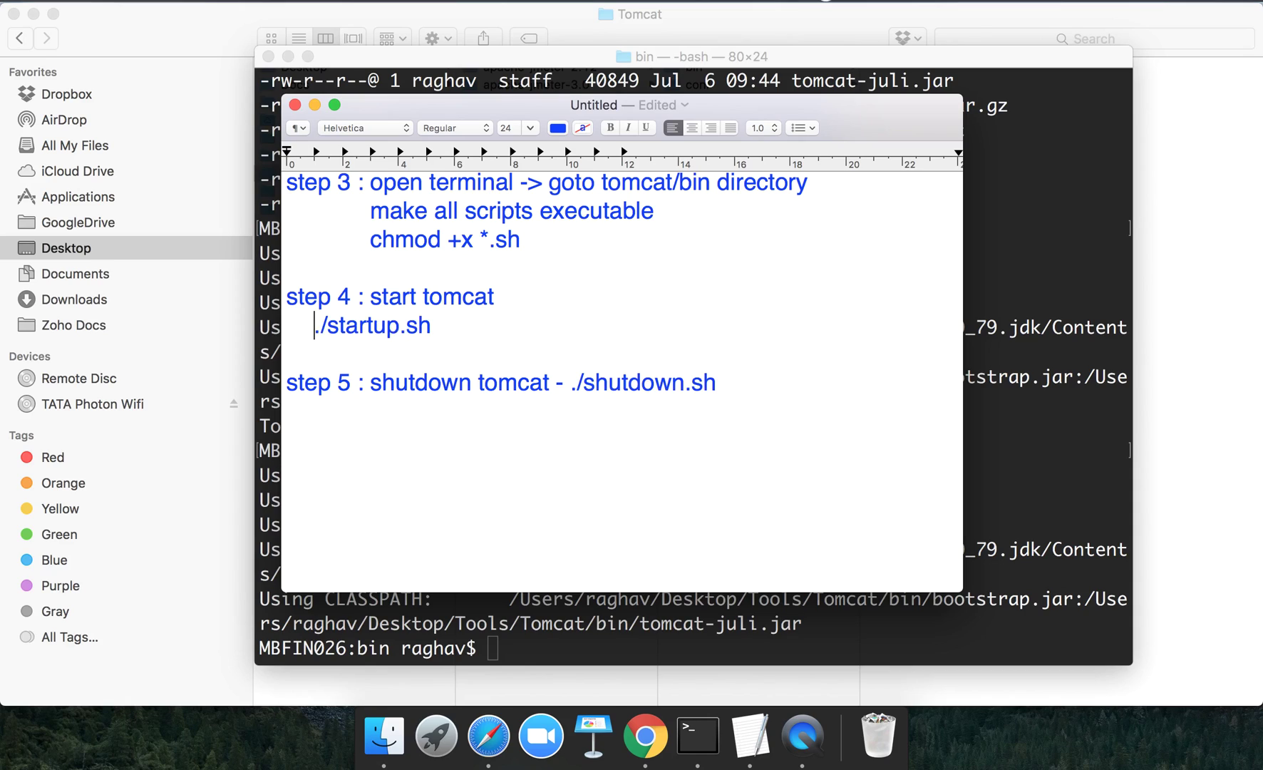
{"action": "key", "text": "BackSpace"}
{"action": "type", "text": "- ./startup.sh"}
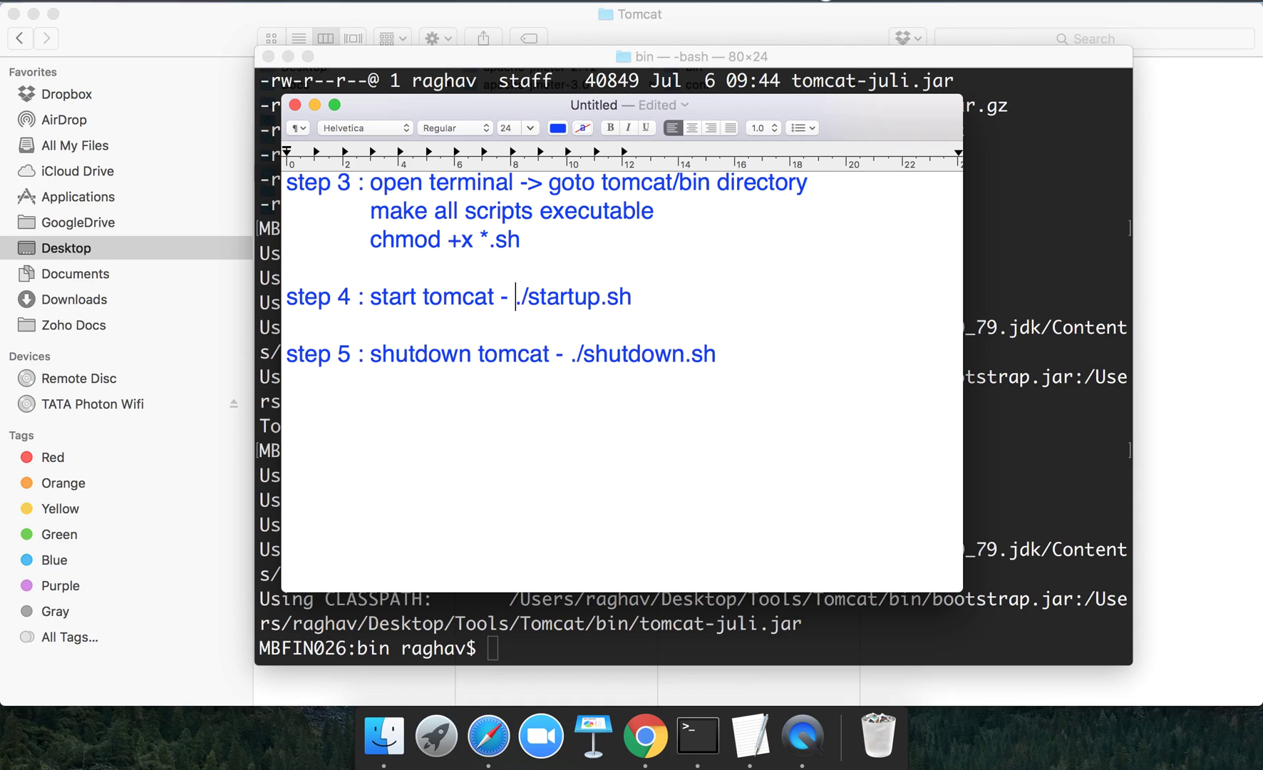
{"action": "left_click", "coordinate": [542, 612]}
{"action": "type", "text": "c"}
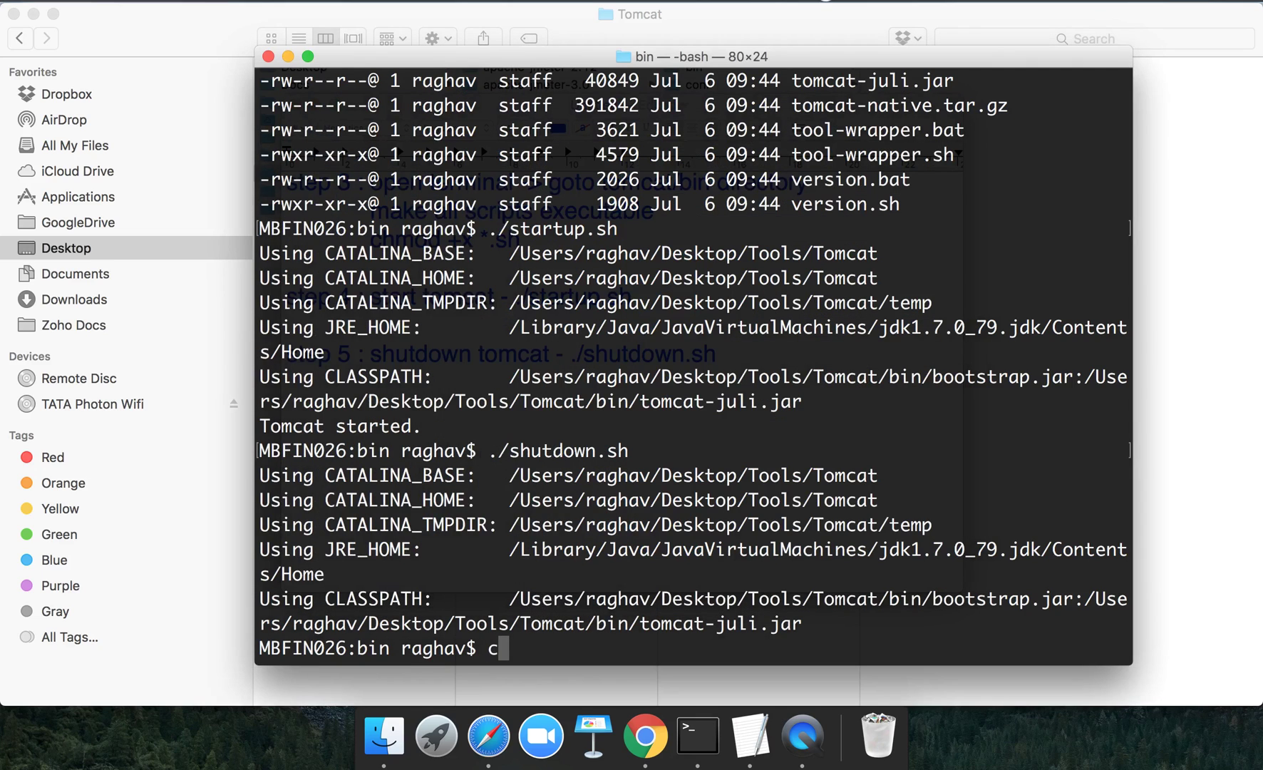
{"action": "type", "text": "d .."}
From the main Tomcat folder, start the server with ./bin/startup.sh
{"action": "key", "text": "Return"}
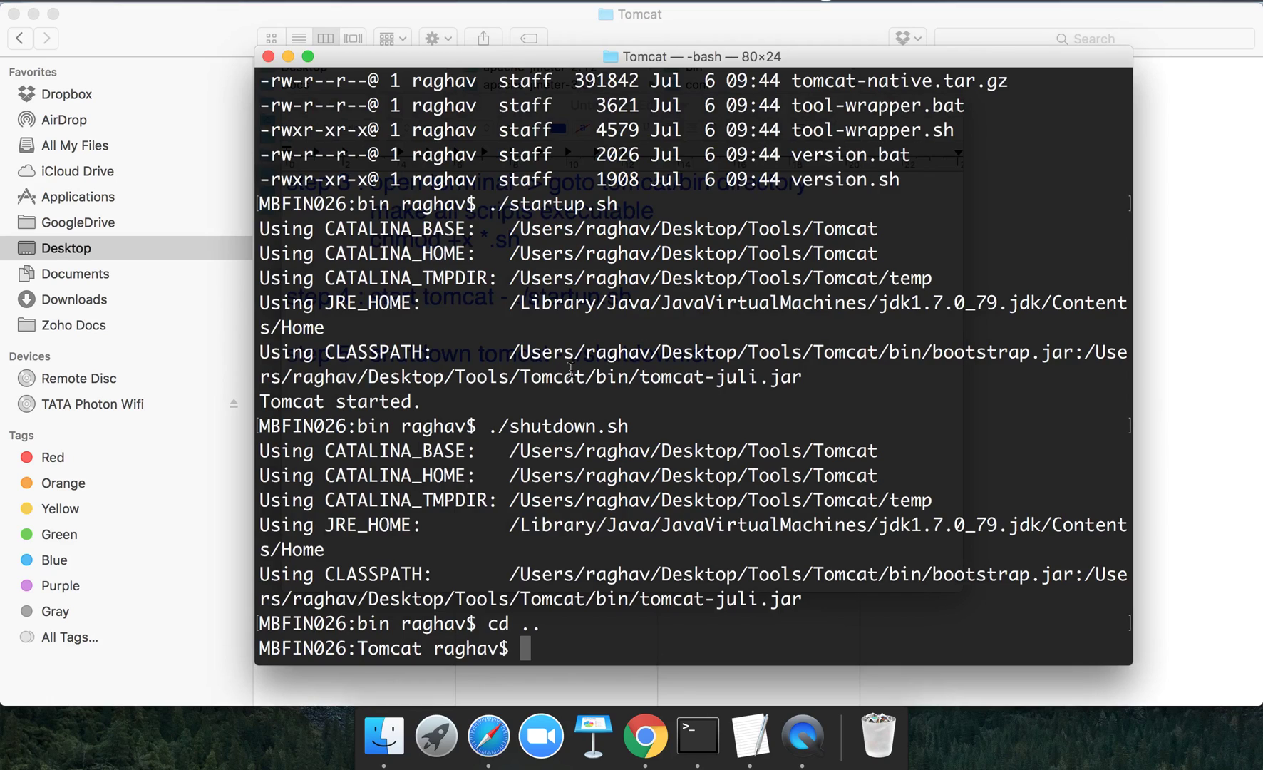
{"action": "type", "text": "./"}
{"action": "type", "text": "bin/sh"}
{"action": "key", "text": "BackSpace"}
{"action": "type", "text": "t"}
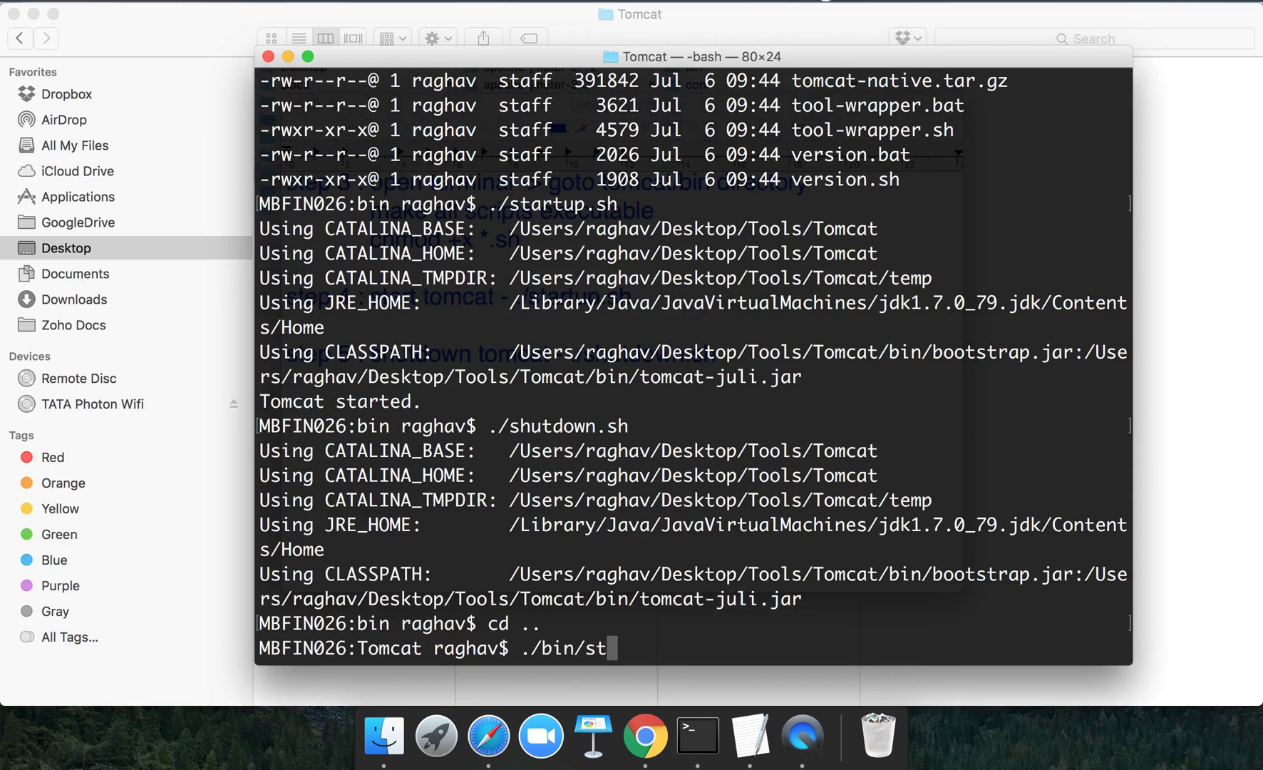
{"action": "key", "text": "Tab"}
{"action": "key", "text": "Return"}
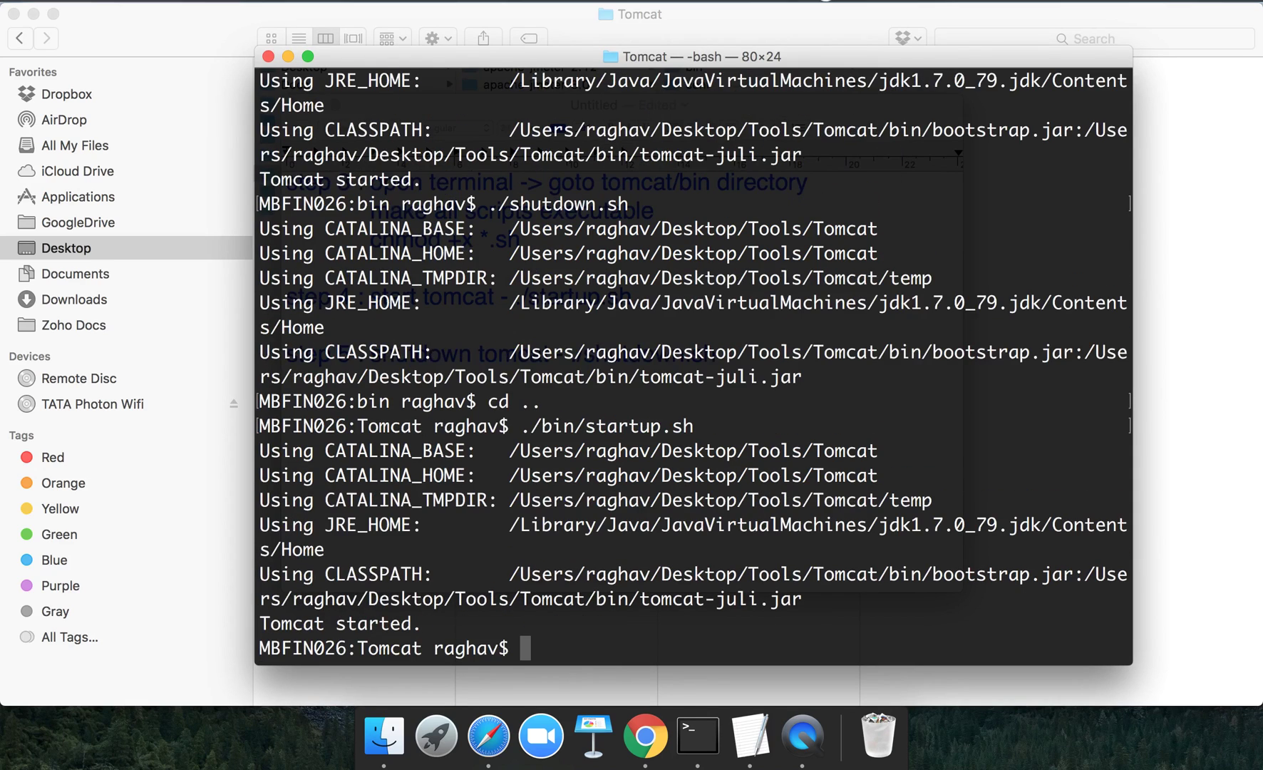
Reload localhost:8080 in Chrome to confirm the server is running
{"action": "key", "text": "super+Tab"}
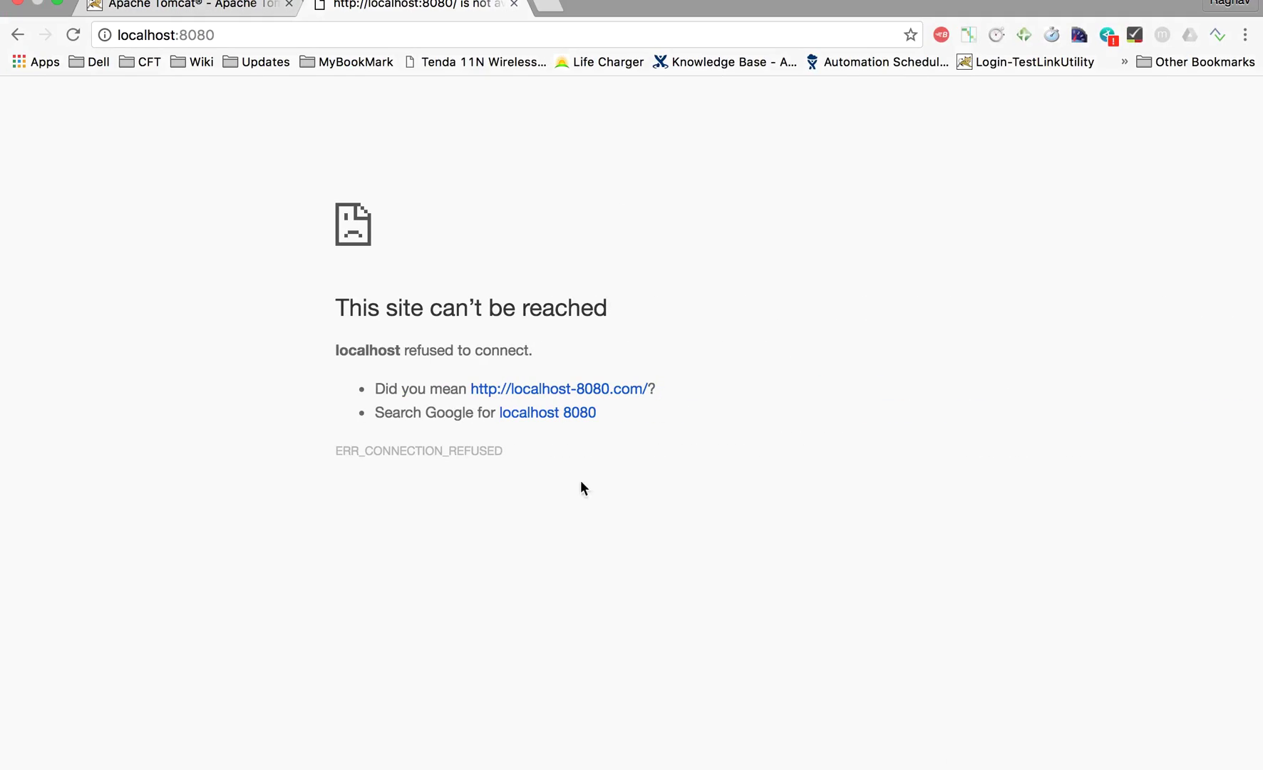
{"action": "left_click", "coordinate": [449, 41]}
{"action": "key", "text": "Return"}
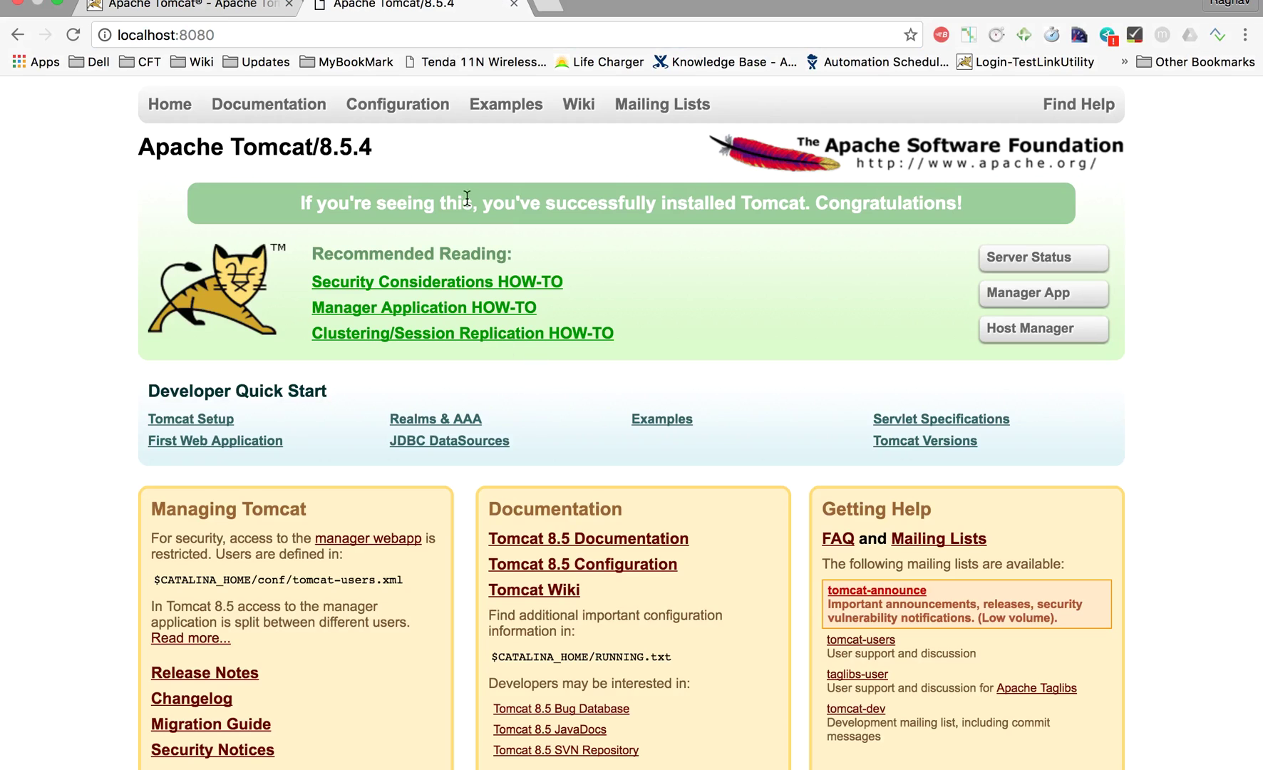
{"action": "scroll", "coordinate": [444, 346], "scroll_direction": "down", "scroll_amount": 1}
Stop the server with ./bin/shutdown.sh and confirm localhost:8080 no longer loads
{"action": "key", "text": "super+Tab"}
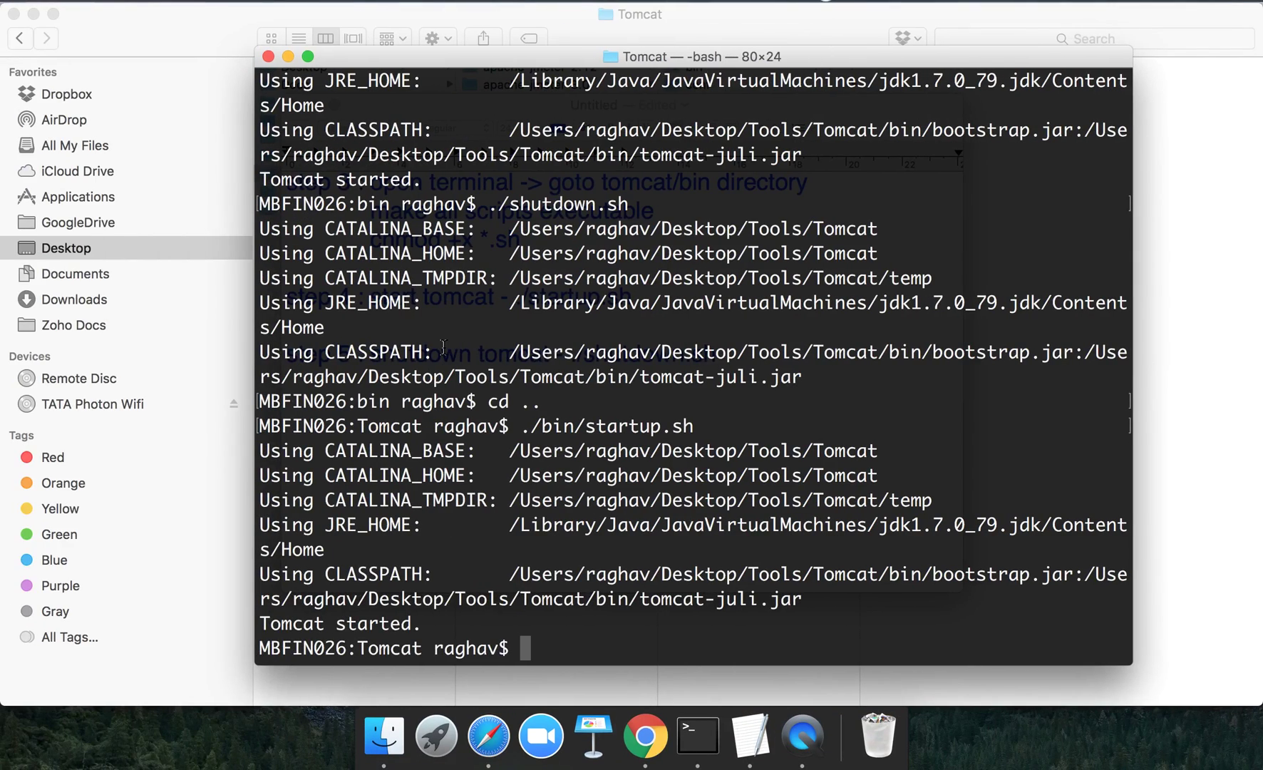
{"action": "type", "text": "./bin/"}
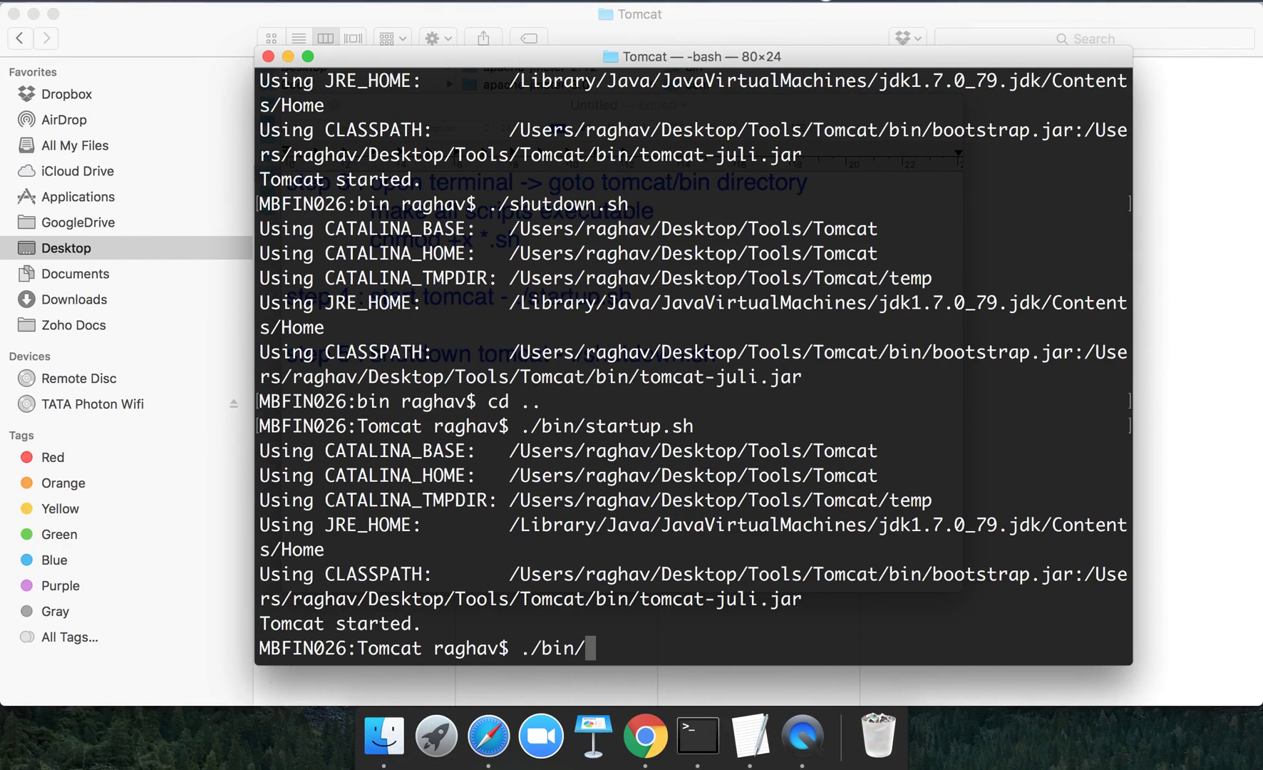
{"action": "type", "text": "shutdown.sh"}
{"action": "key", "text": "Return"}
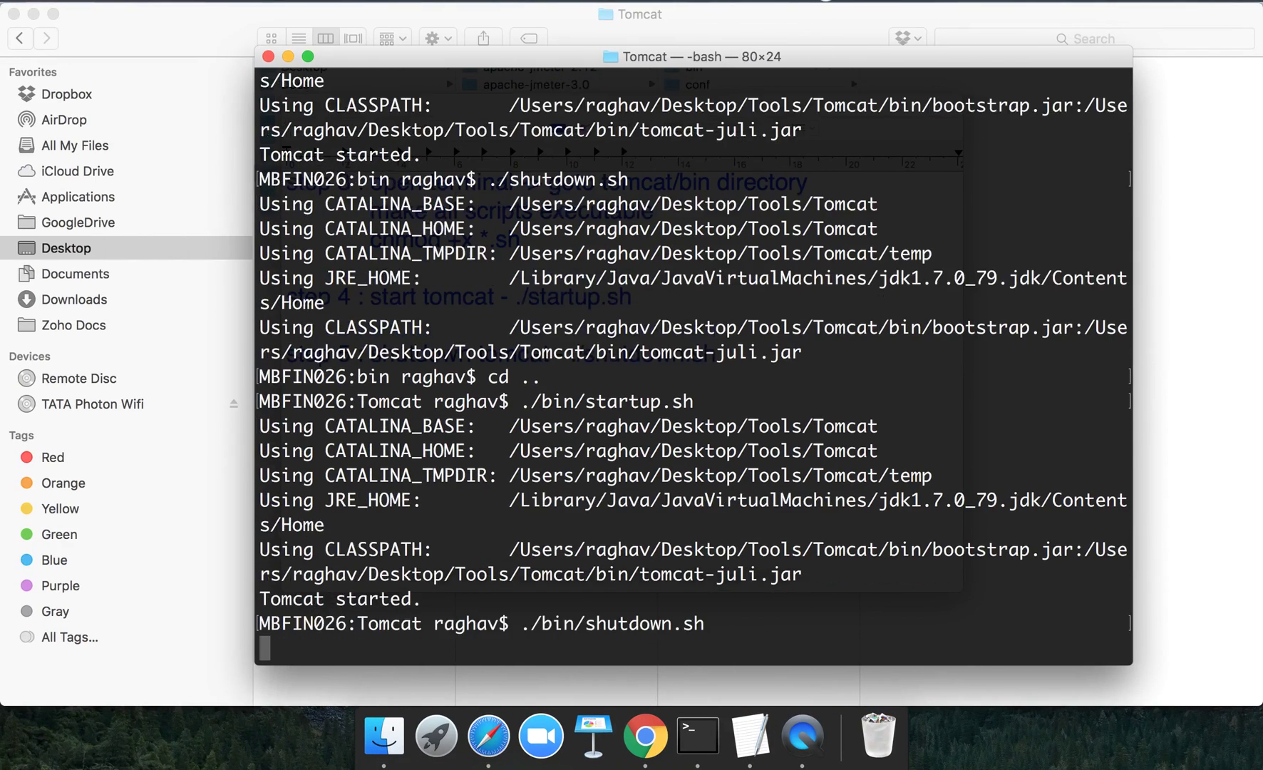
{"action": "key", "text": "super+Tab"}
{"action": "key", "text": "super+r"}
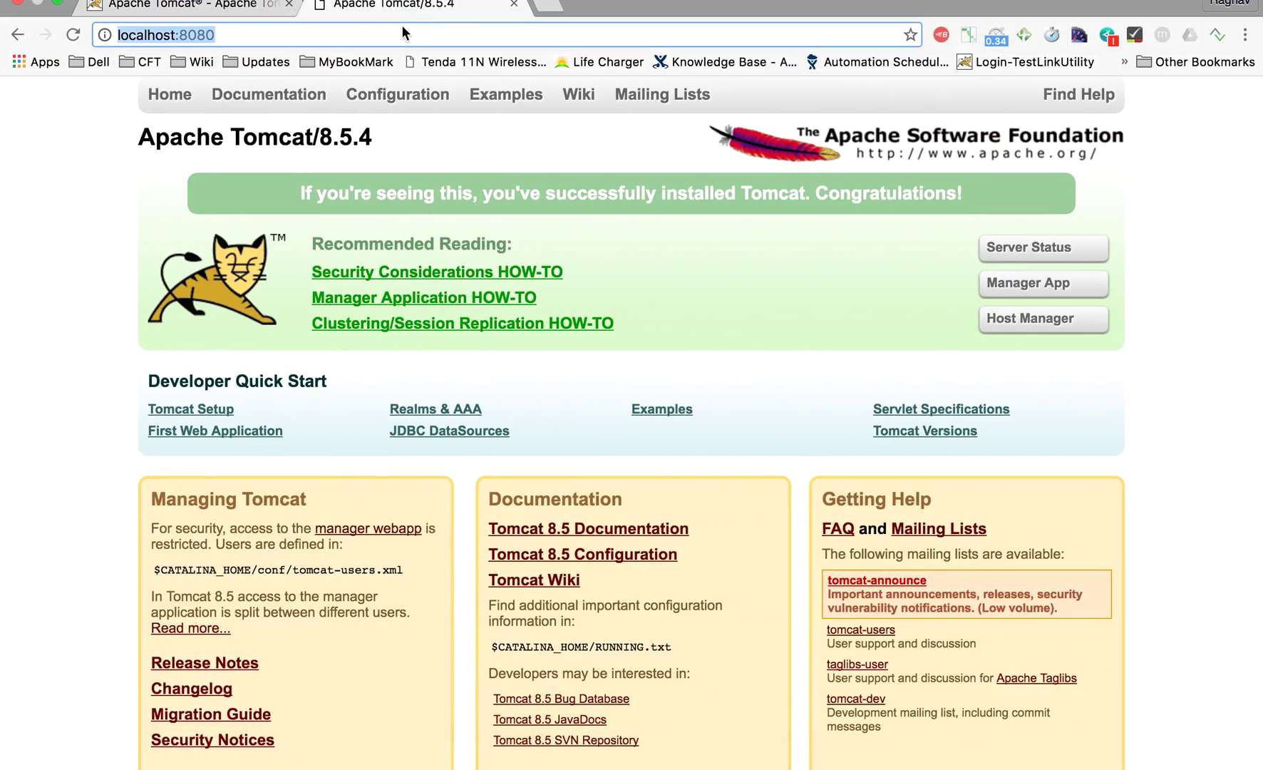
{"action": "key", "text": "super+Tab"}
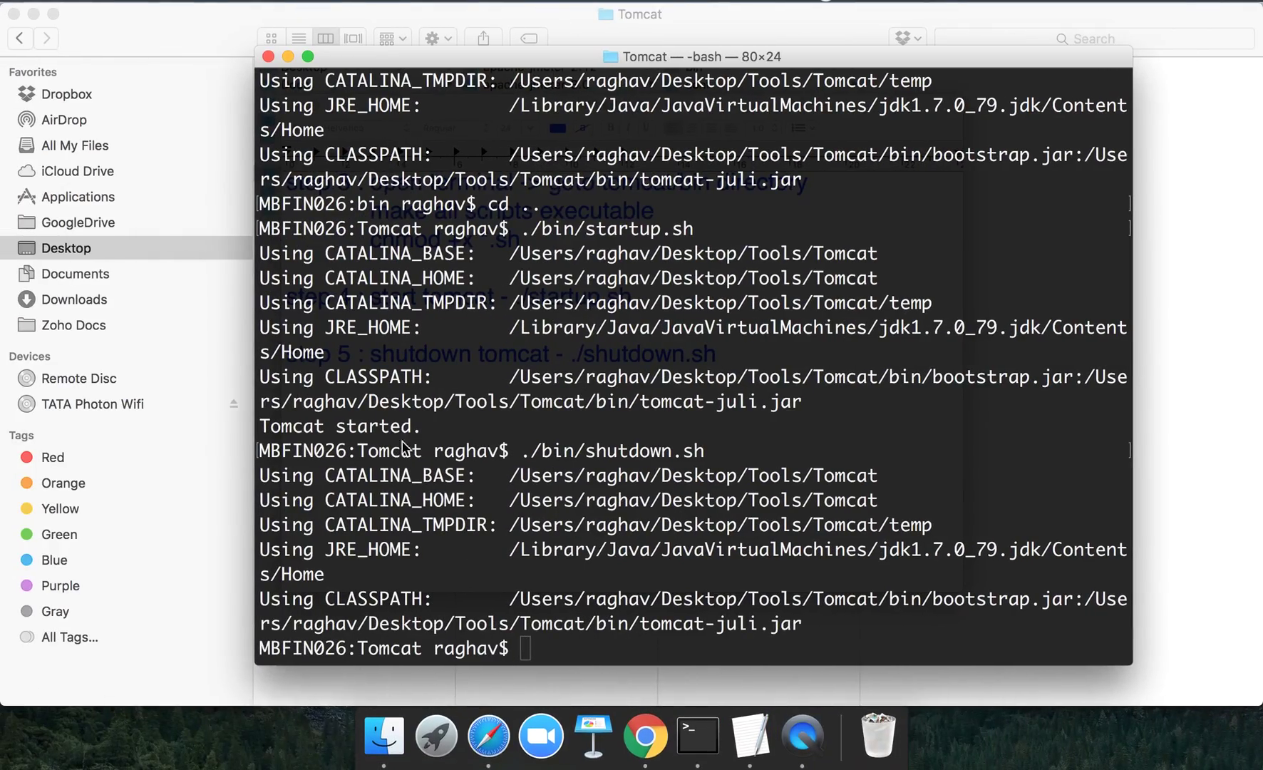
{"action": "left_click", "coordinate": [745, 706]}
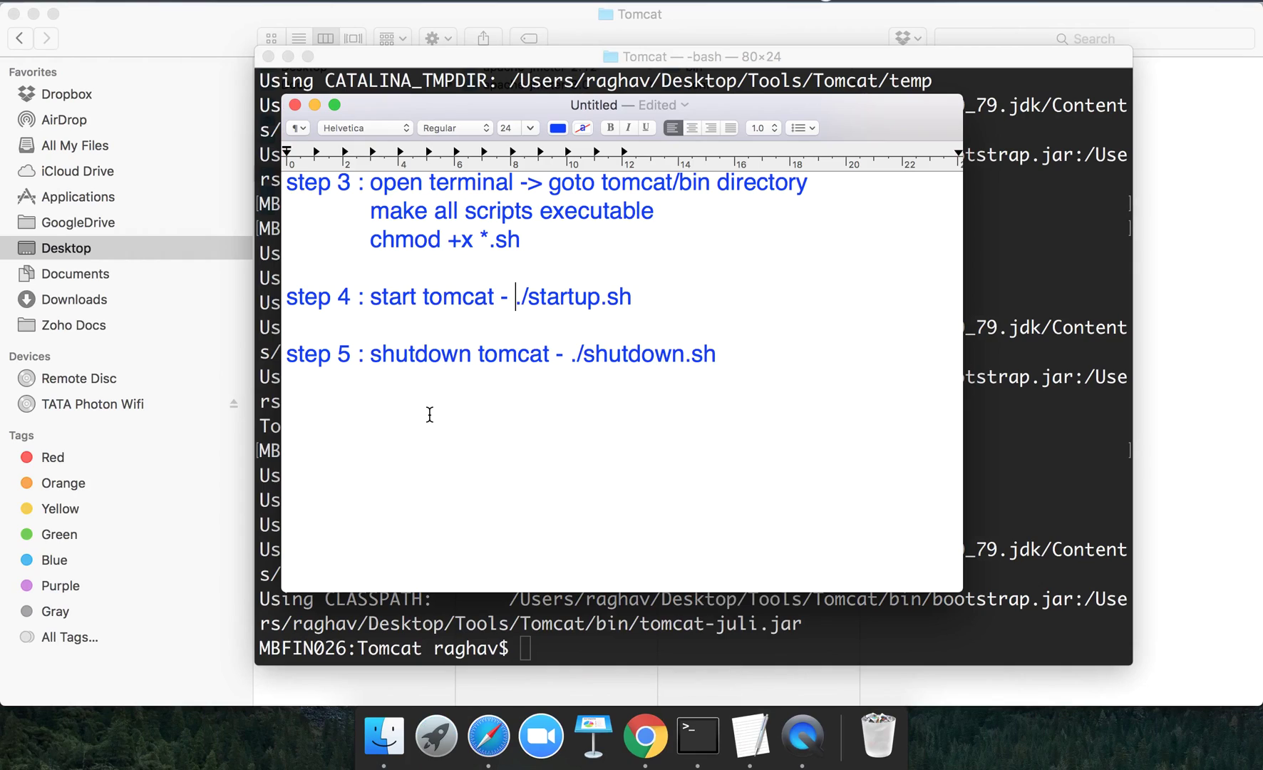
{"action": "type", "text": "------"}
{"action": "type", "text": "------------------------"}
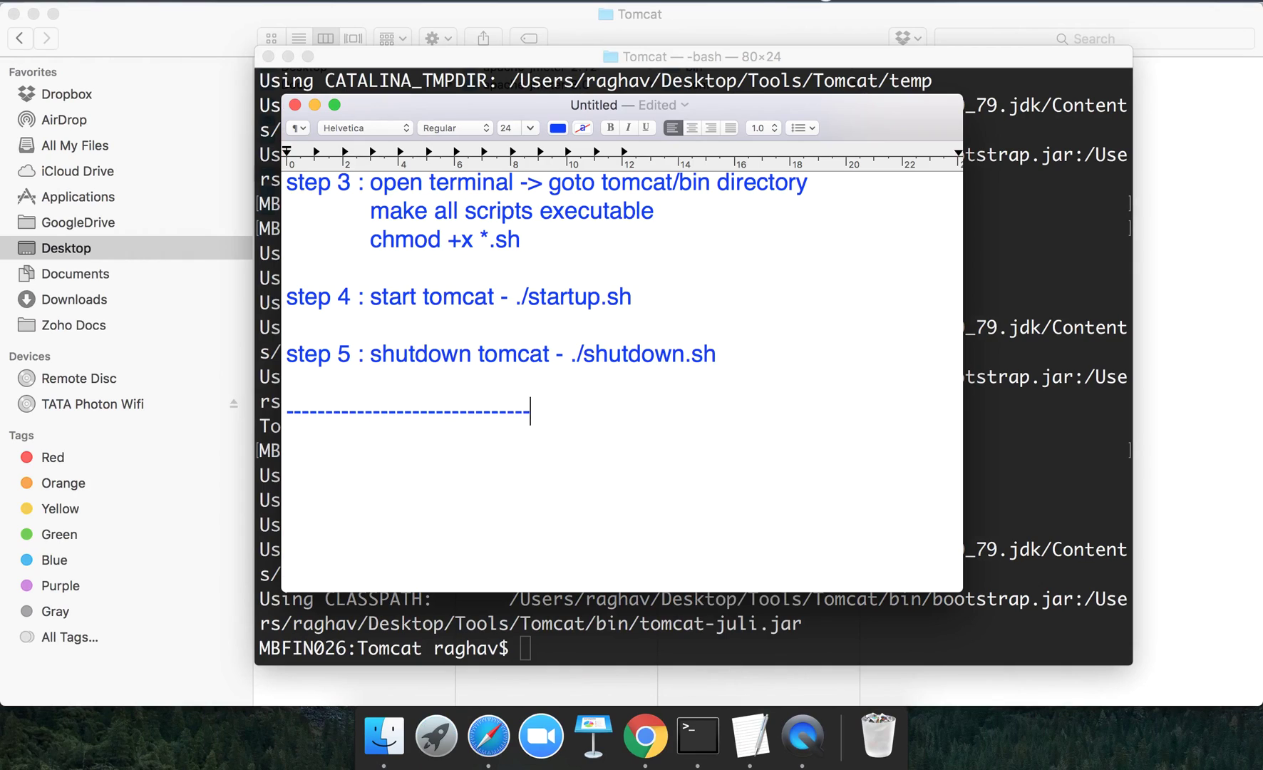
{"action": "type", "text": "------------------"}
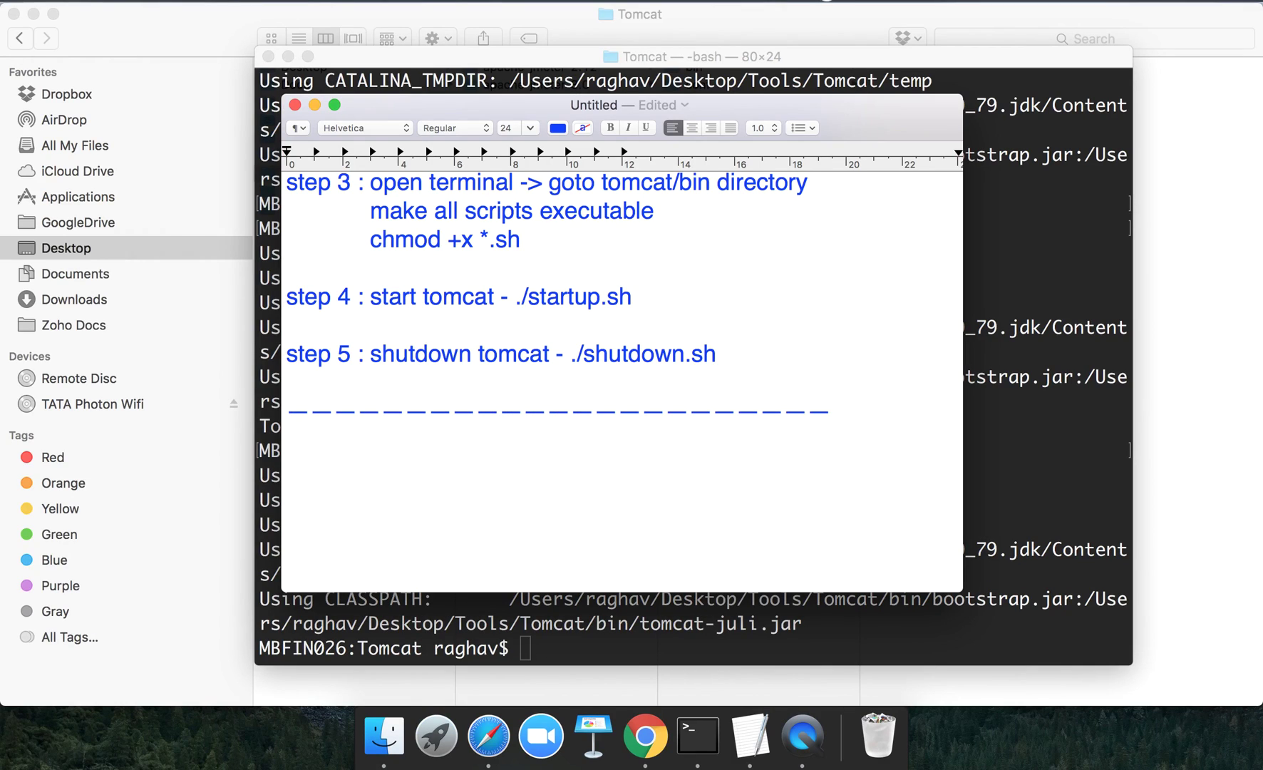
Add a dashed divider under step 5 and begin a 'Tomcat controller' heading
{"action": "key", "text": "Return"}
{"action": "type", "text": "Tomcat contro"}
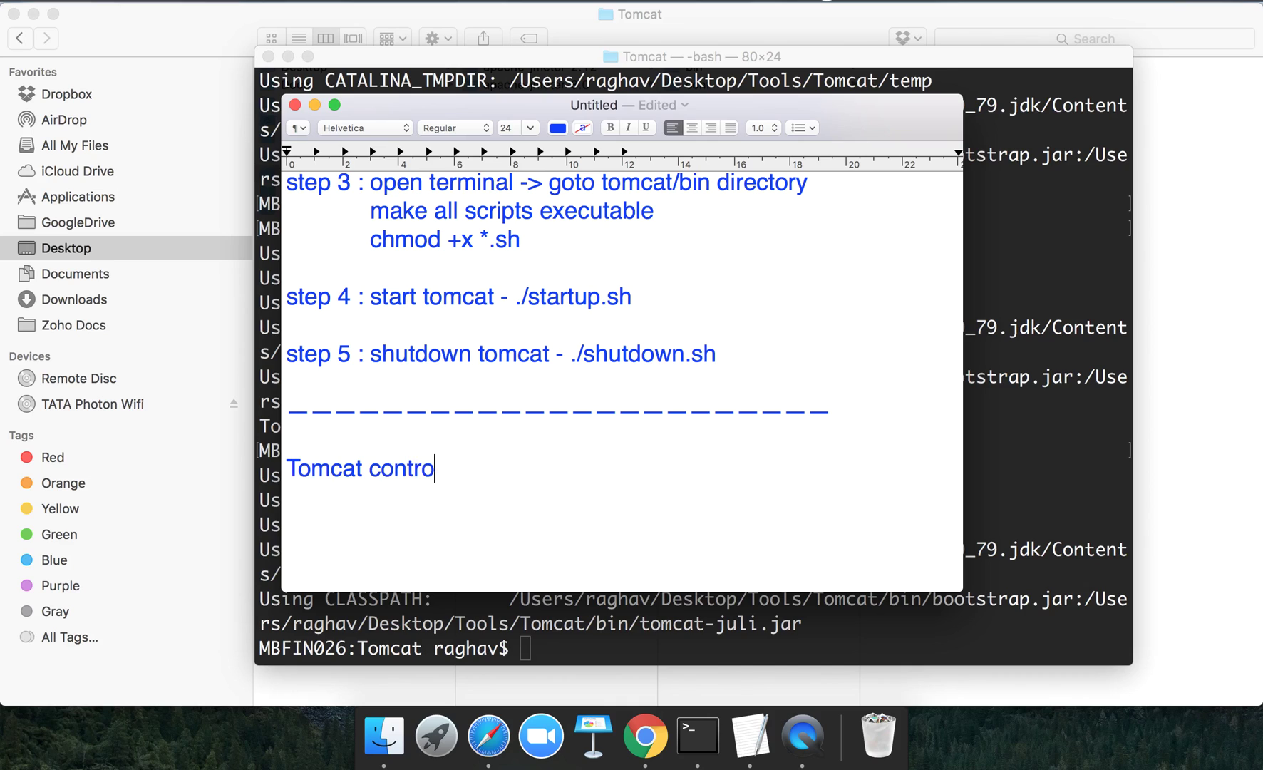
{"action": "type", "text": "ller"}
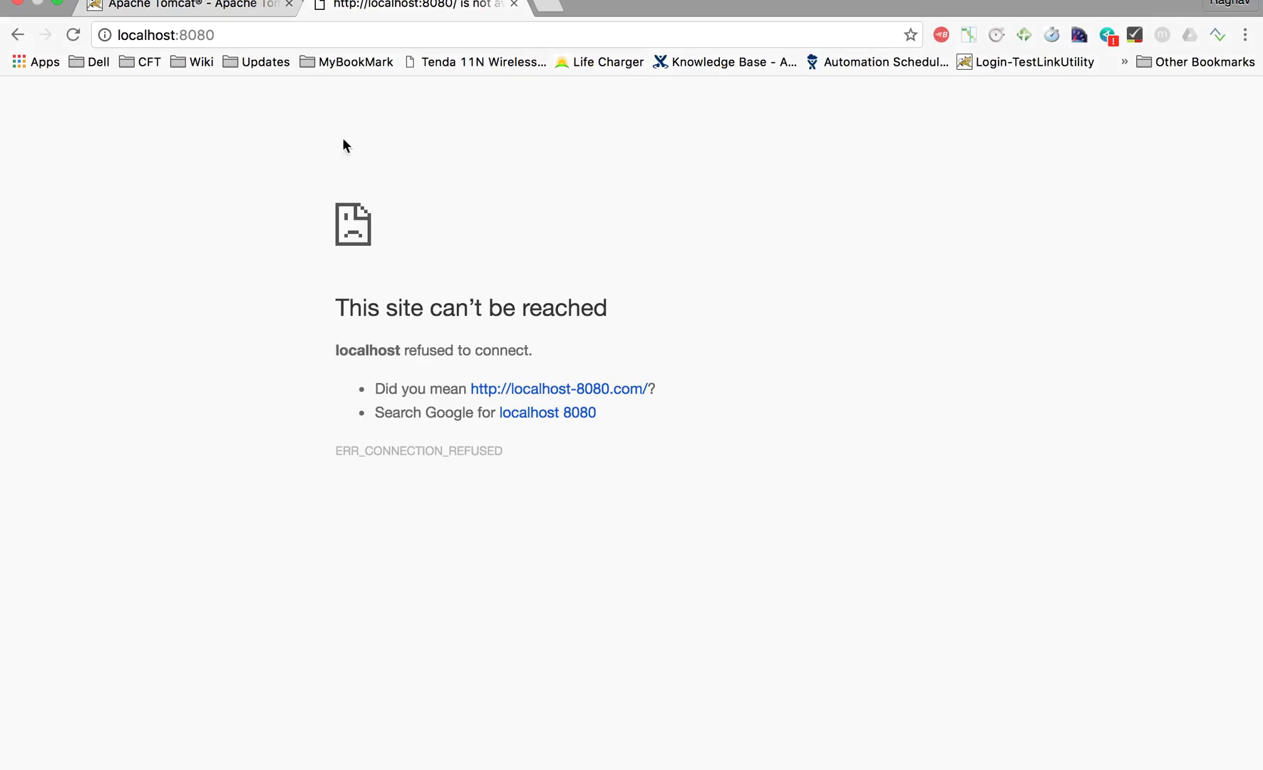
Search for Tomcat Controller for Mac and download v1.2 from activata.co.uk
{"action": "left_click", "coordinate": [422, 38]}
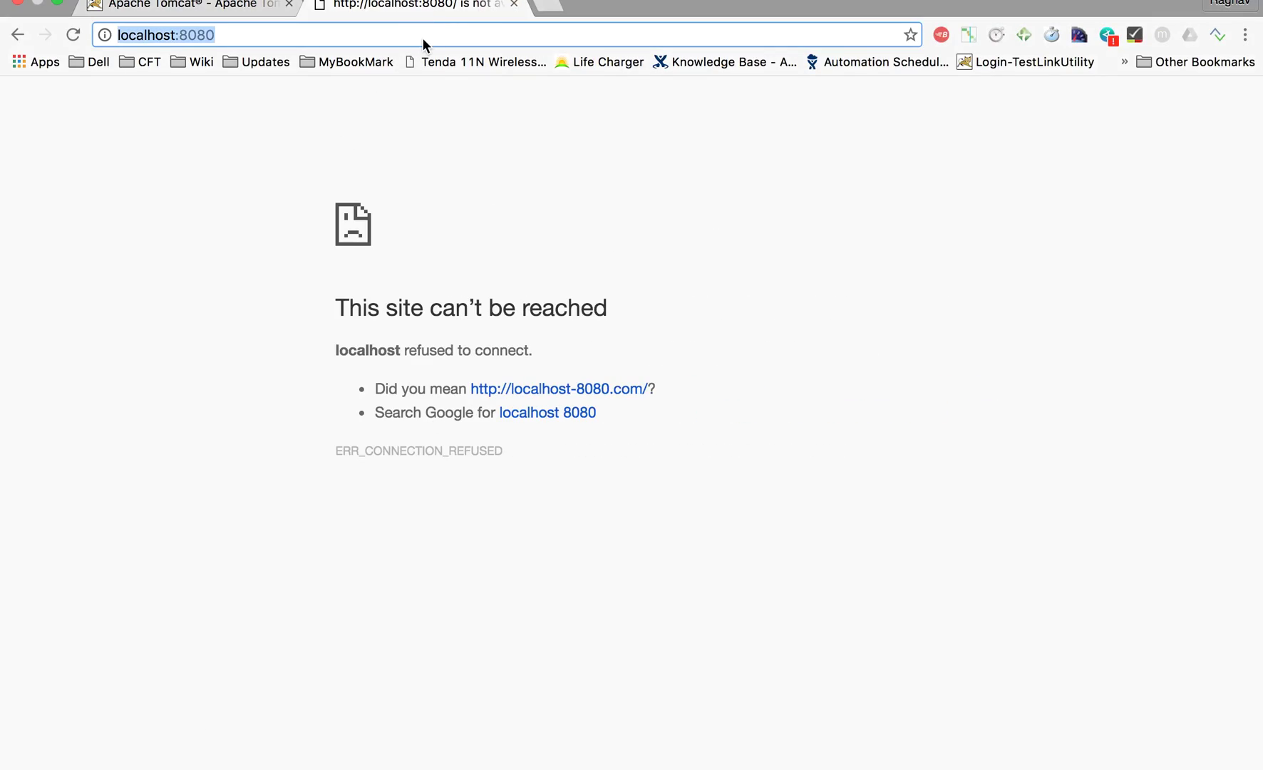
{"action": "type", "text": "tomcat con"}
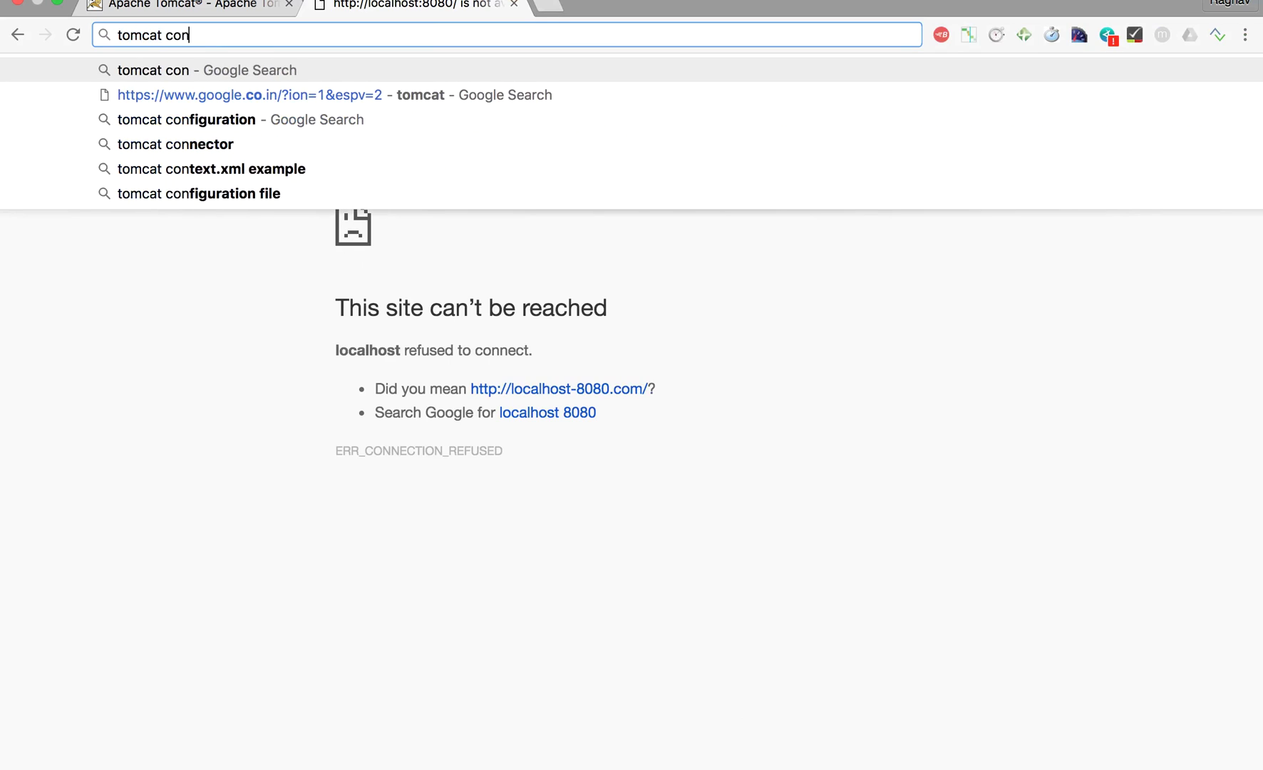
{"action": "type", "text": "trolle"}
{"action": "key", "text": "Down"}
{"action": "key", "text": "Return"}
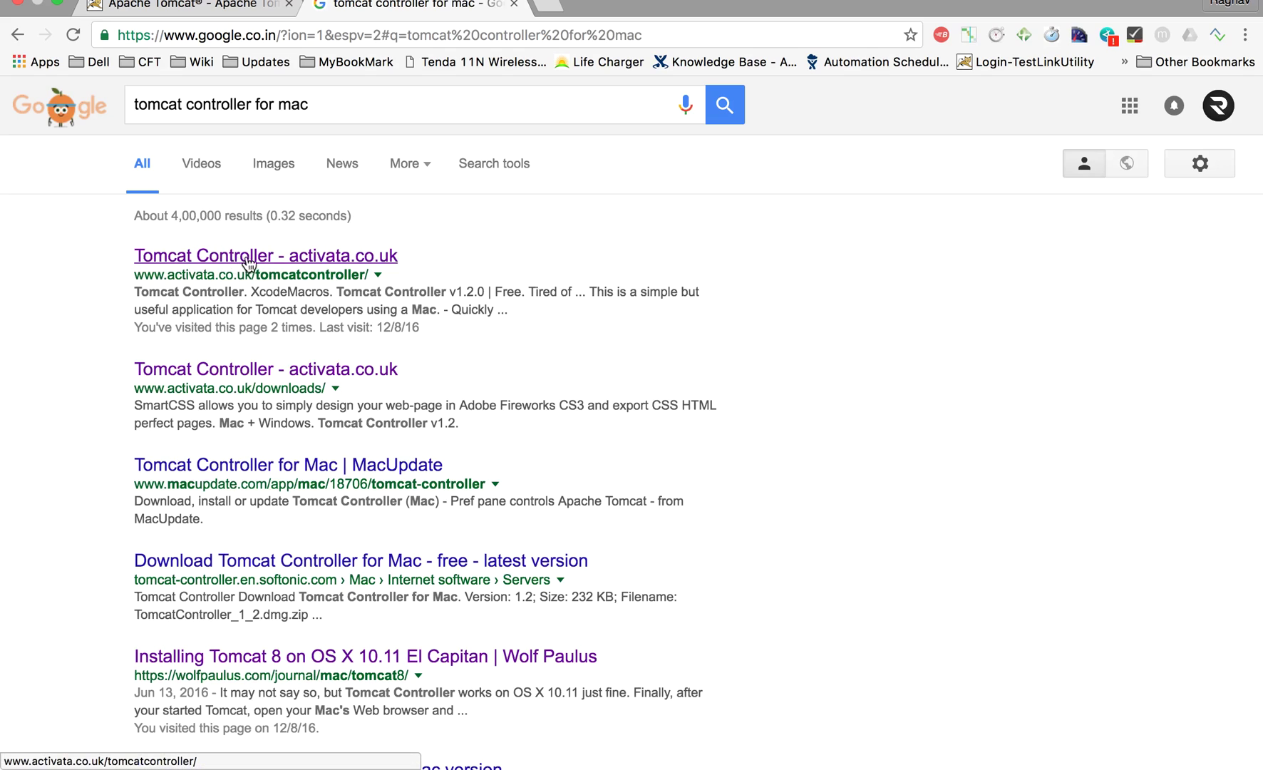
{"action": "left_click", "coordinate": [252, 258]}
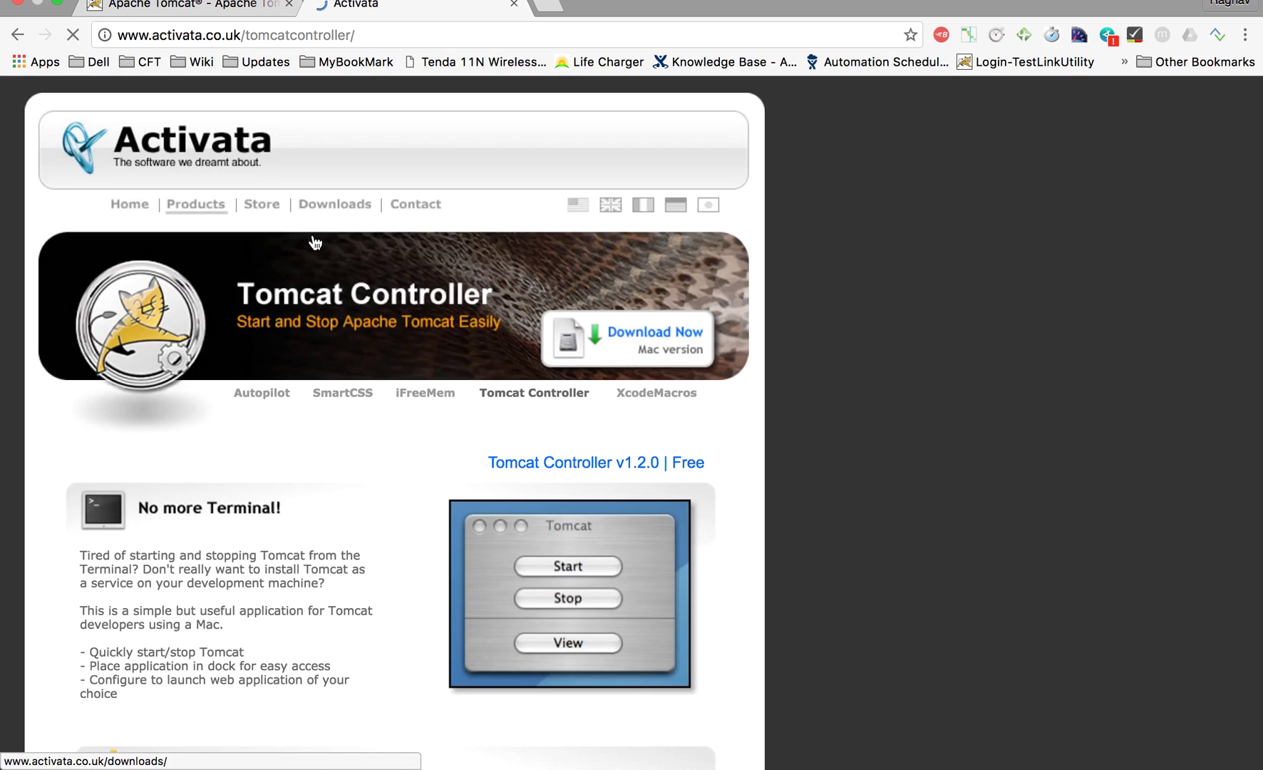
{"action": "scroll", "coordinate": [590, 469], "scroll_direction": "down", "scroll_amount": 3}
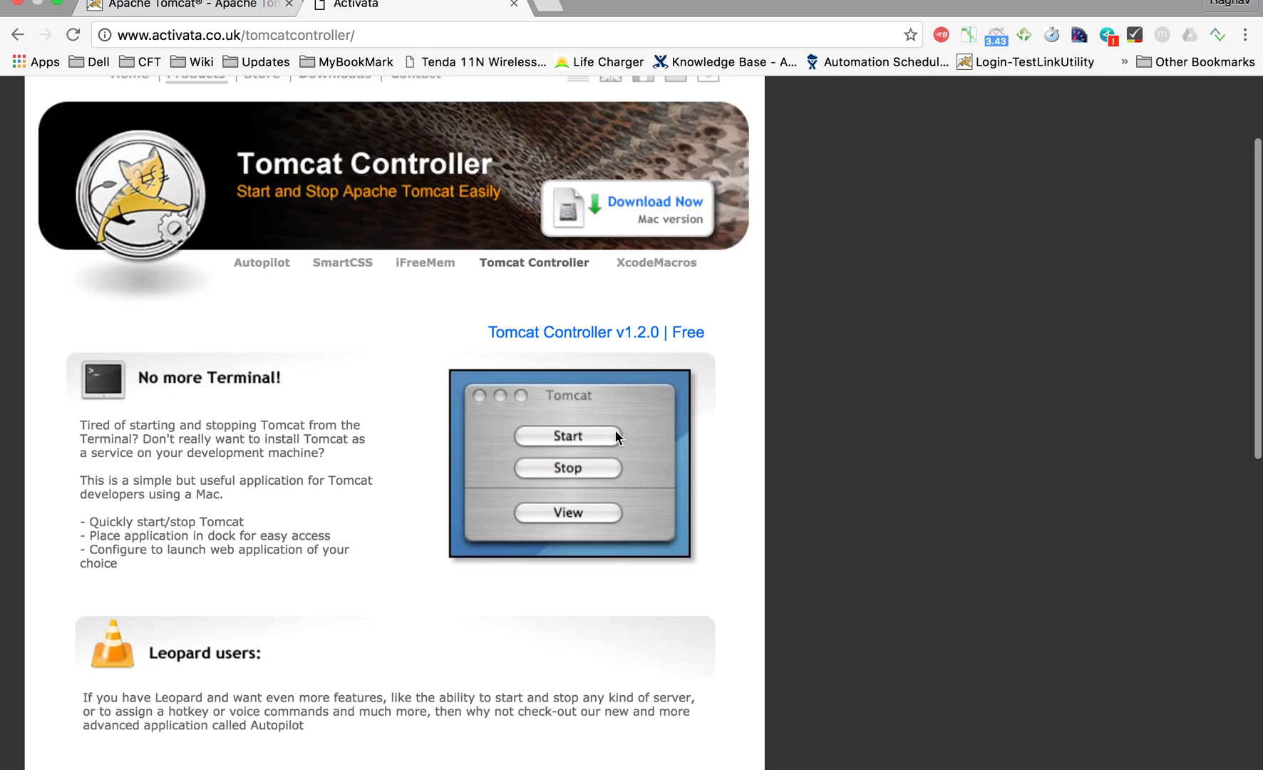
{"action": "left_click", "coordinate": [649, 207]}
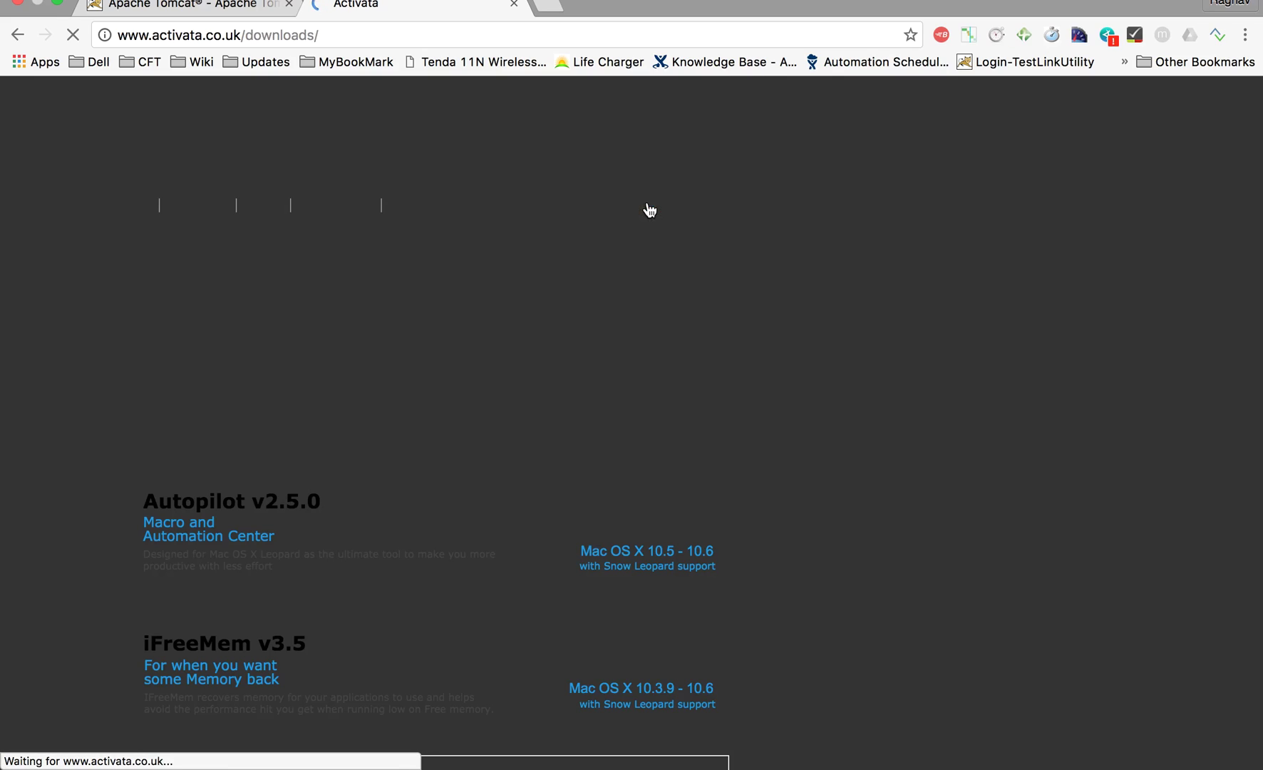
{"action": "scroll", "coordinate": [399, 559], "scroll_direction": "down", "scroll_amount": 5}
{"action": "scroll", "coordinate": [370, 618], "scroll_direction": "down", "scroll_amount": 1}
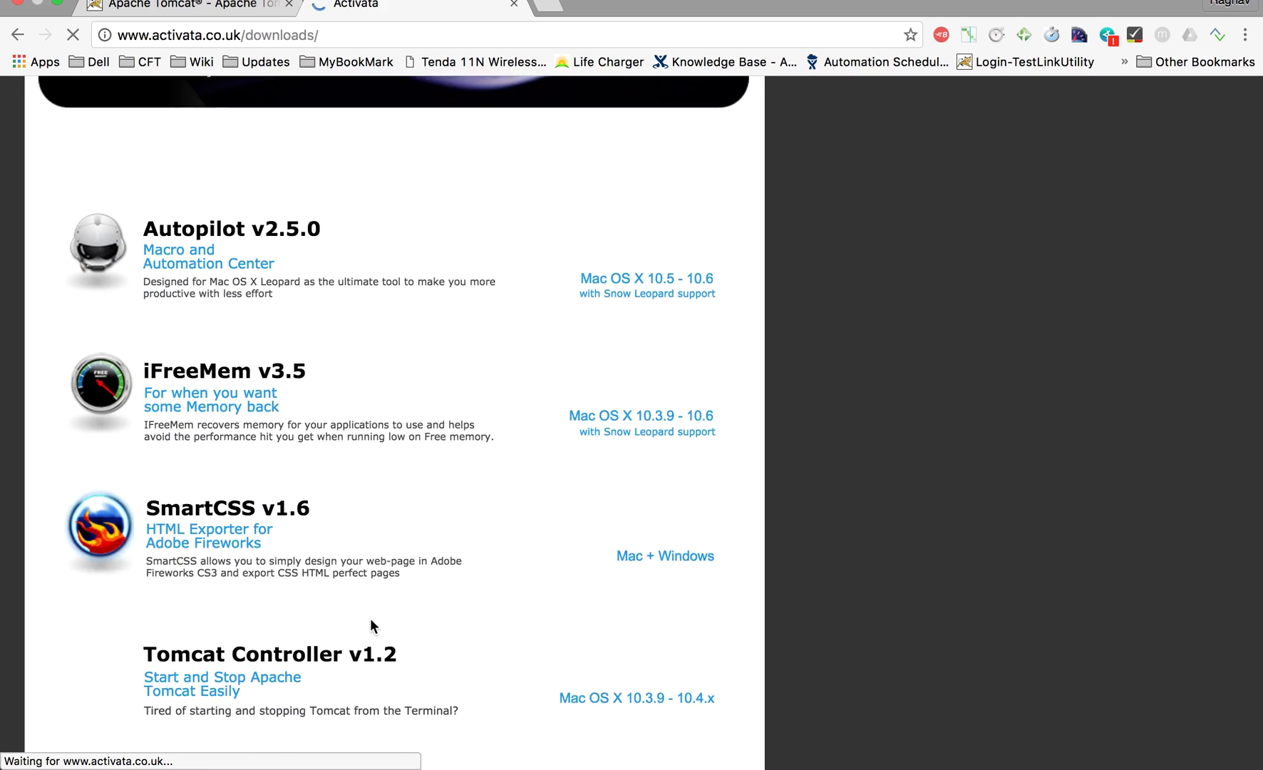
{"action": "scroll", "coordinate": [371, 618], "scroll_direction": "down", "scroll_amount": 3}
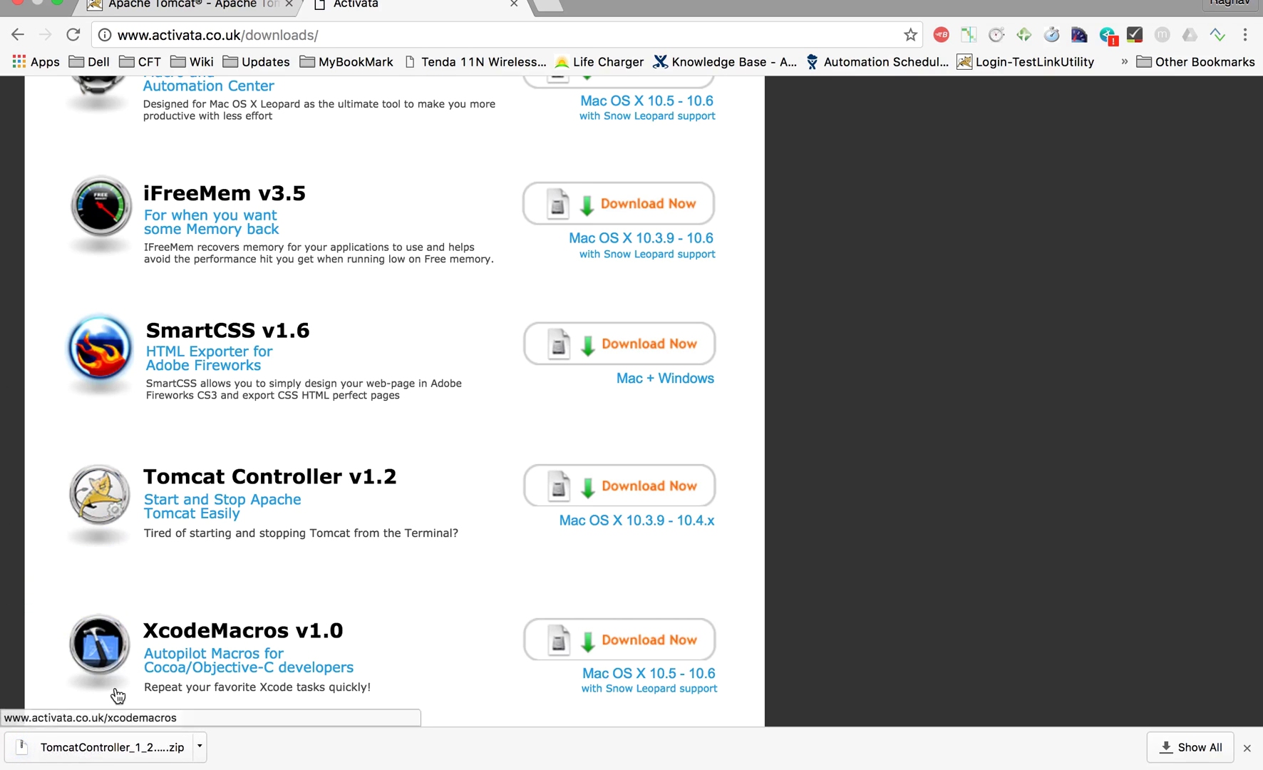
{"action": "left_click", "coordinate": [200, 747]}
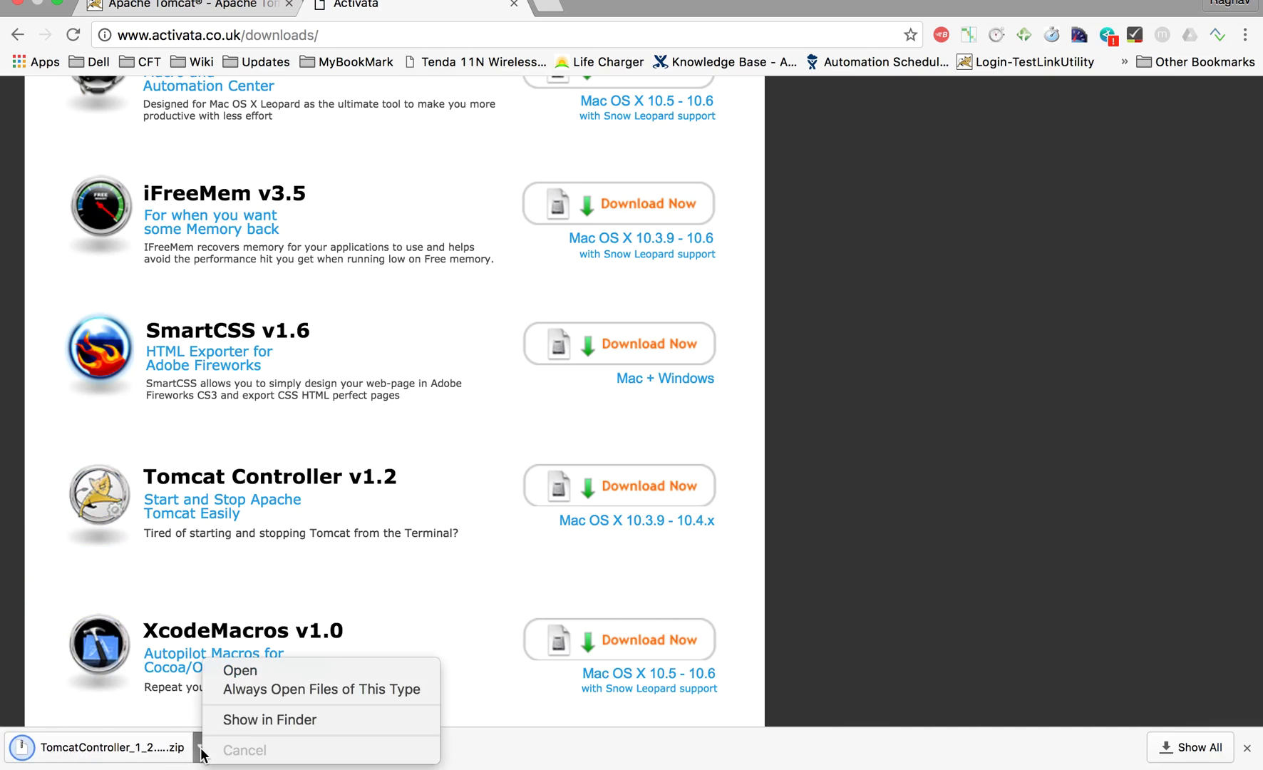
Unzip the Tomcat Controller archive with Archive Utility and mount TomcatController_1_2.dmg
{"action": "left_click", "coordinate": [260, 721]}
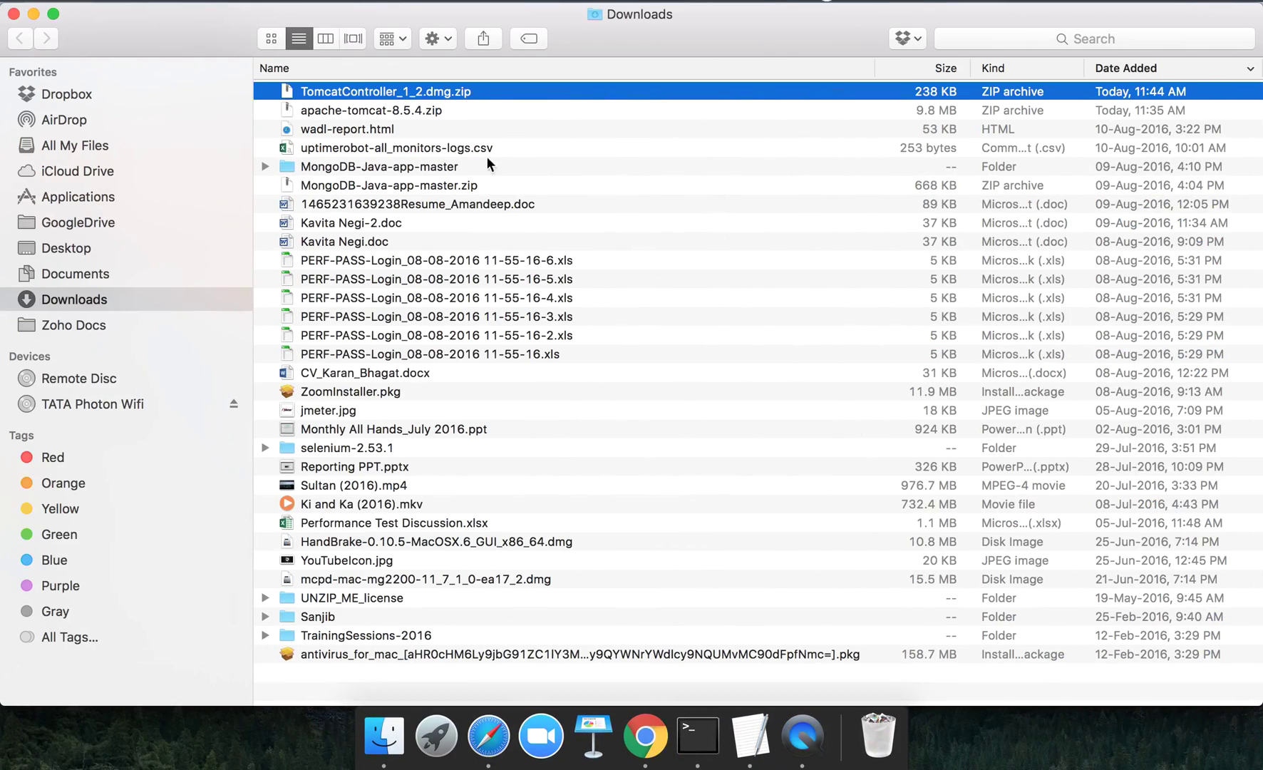
{"action": "right_click", "coordinate": [412, 94]}
{"action": "mouse_move", "coordinate": [469, 125]}
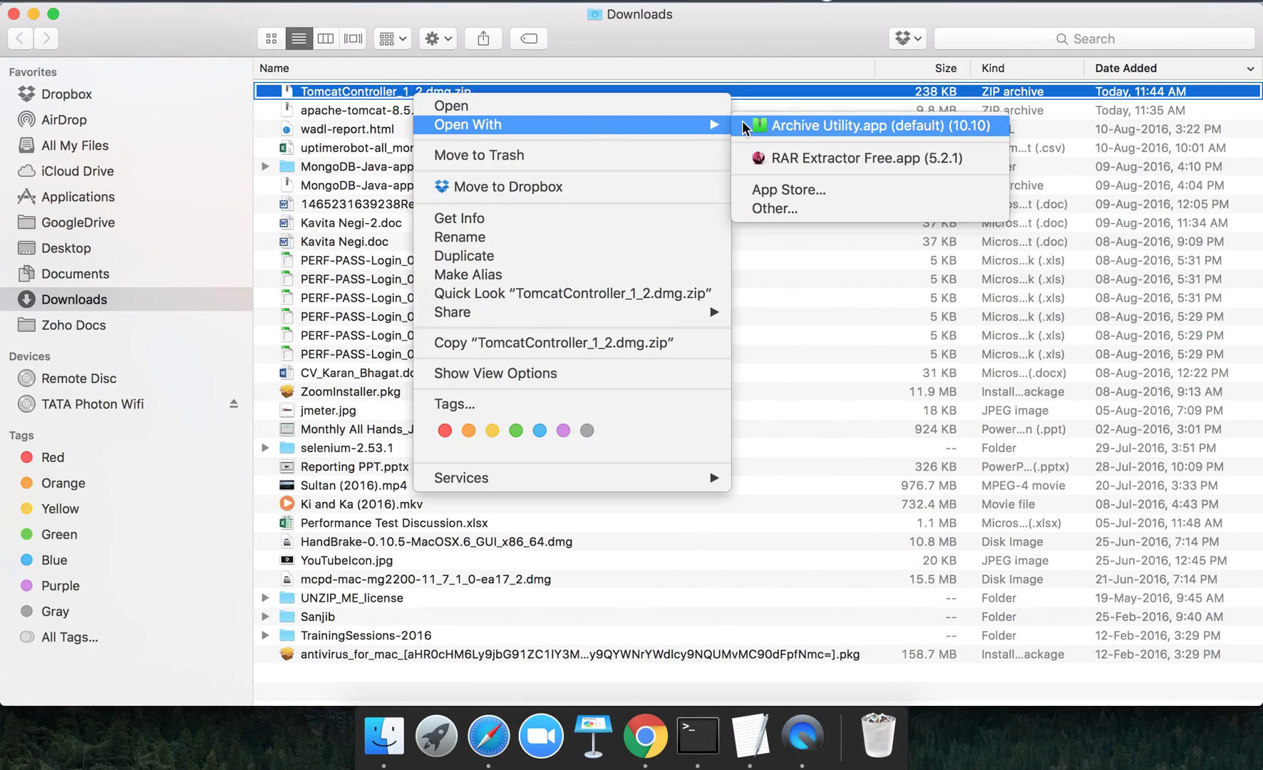
{"action": "left_click", "coordinate": [784, 125]}
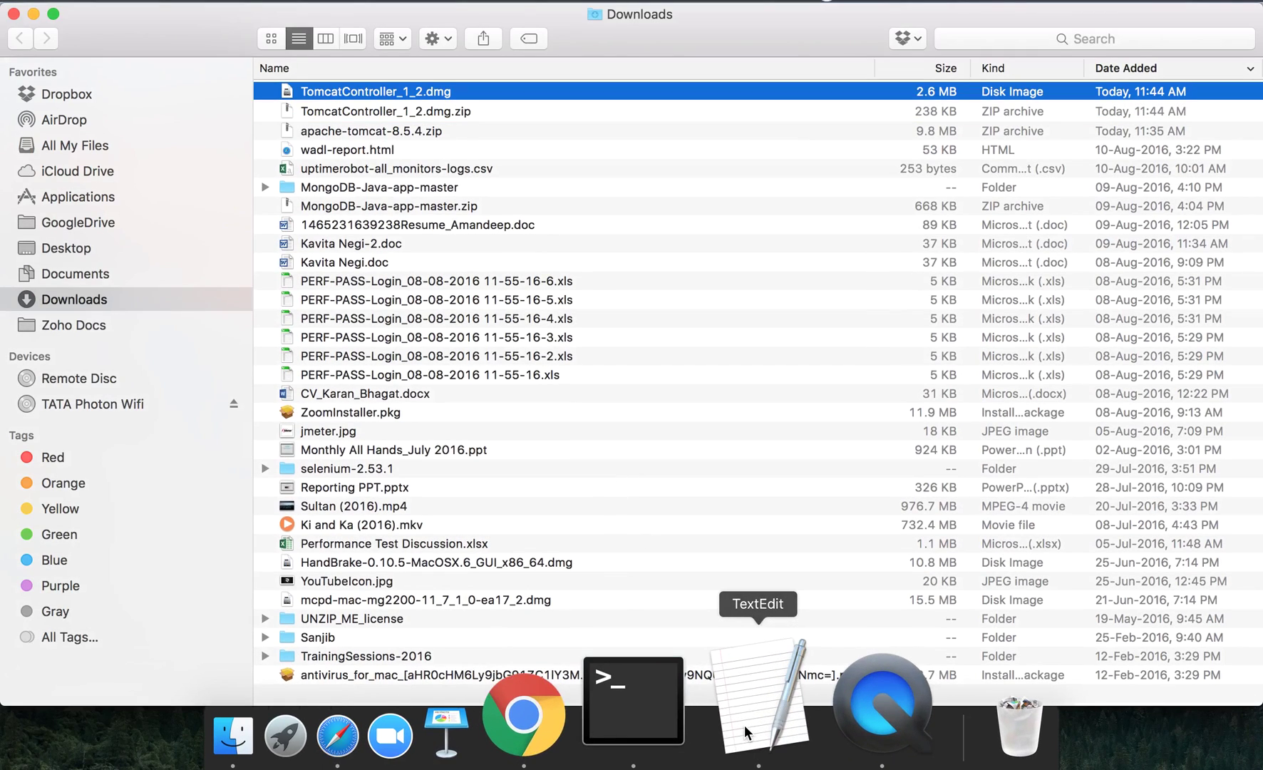
{"action": "double_click", "coordinate": [398, 92]}
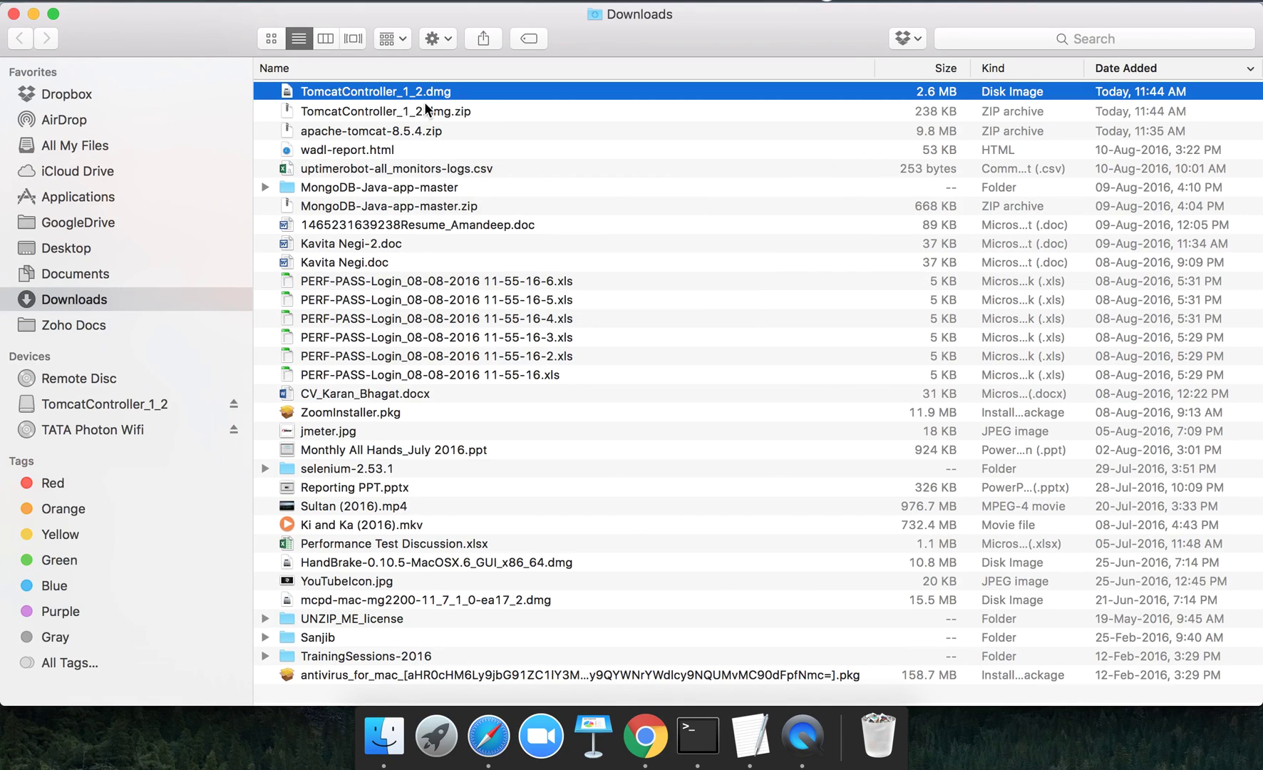
Write 'step 1 : download -> unzip -> run .dmg' under the Tomcat controller heading
{"action": "left_click", "coordinate": [749, 735]}
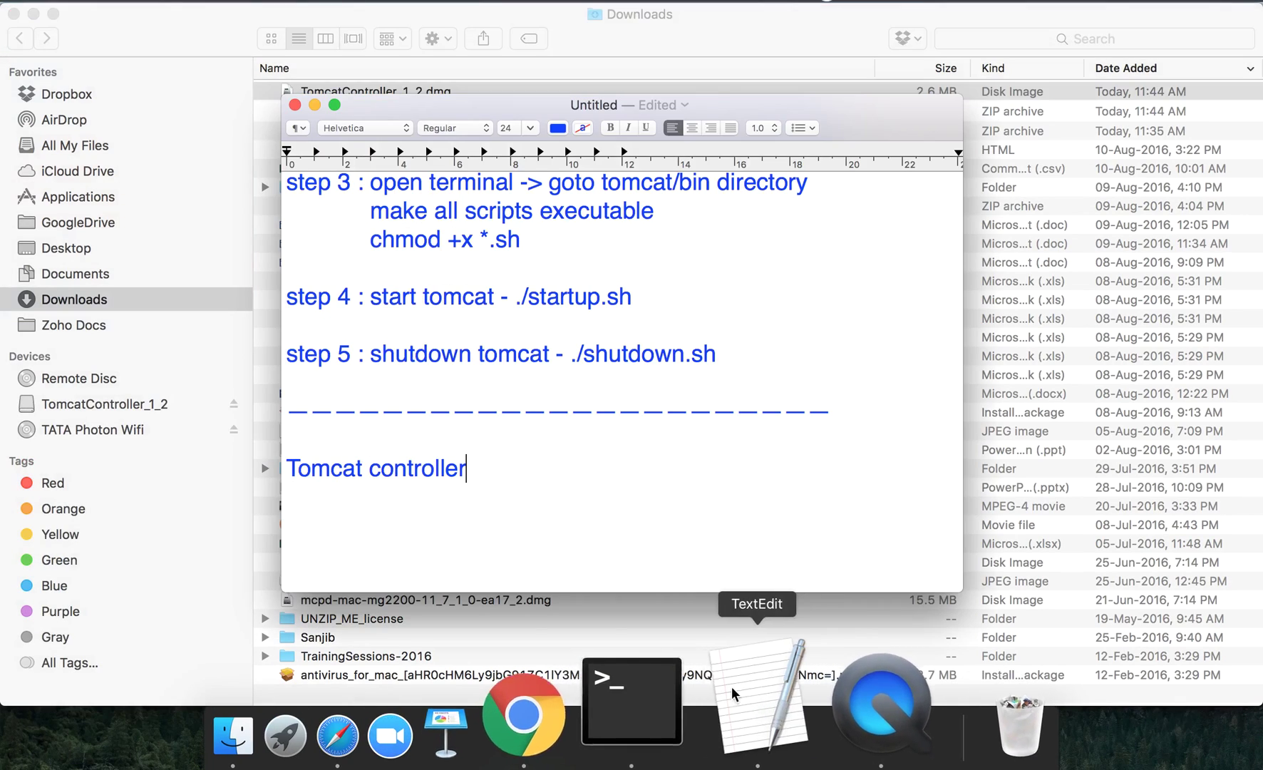
{"action": "type", "text": "step "}
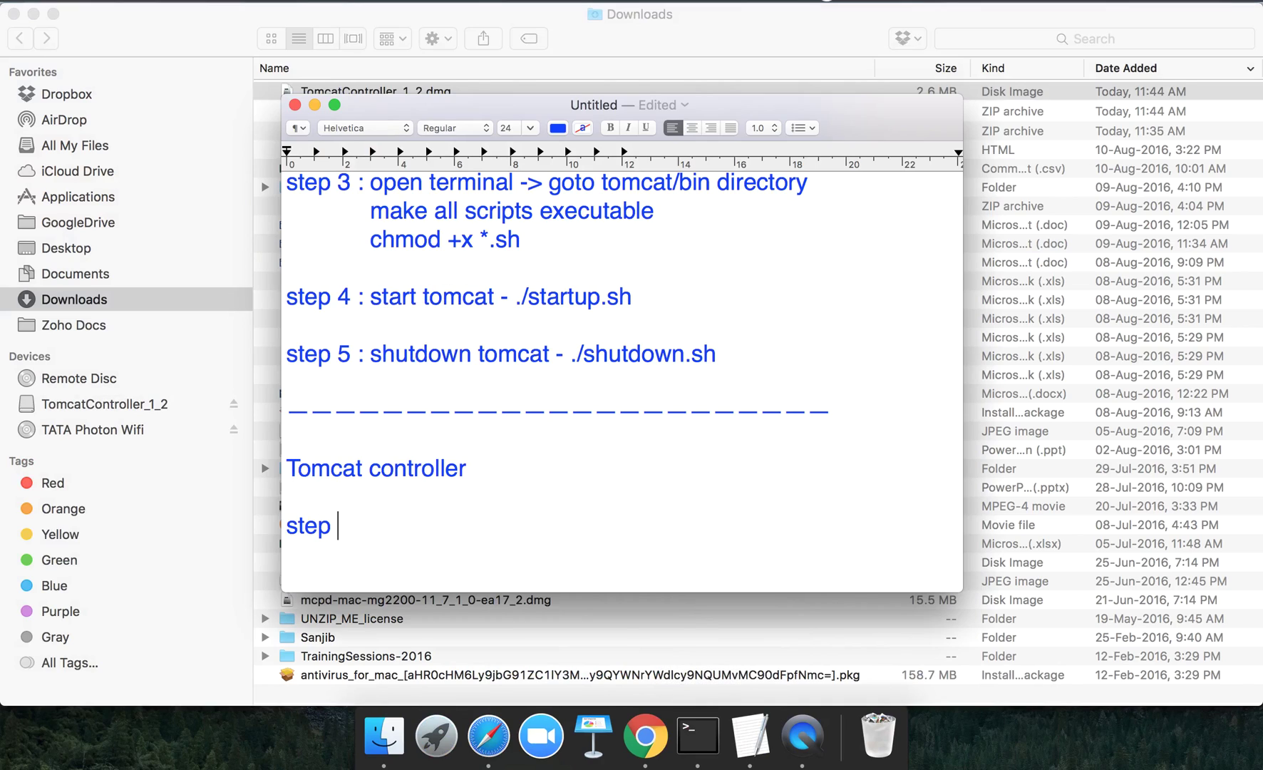
{"action": "type", "text": "1 : downloa"}
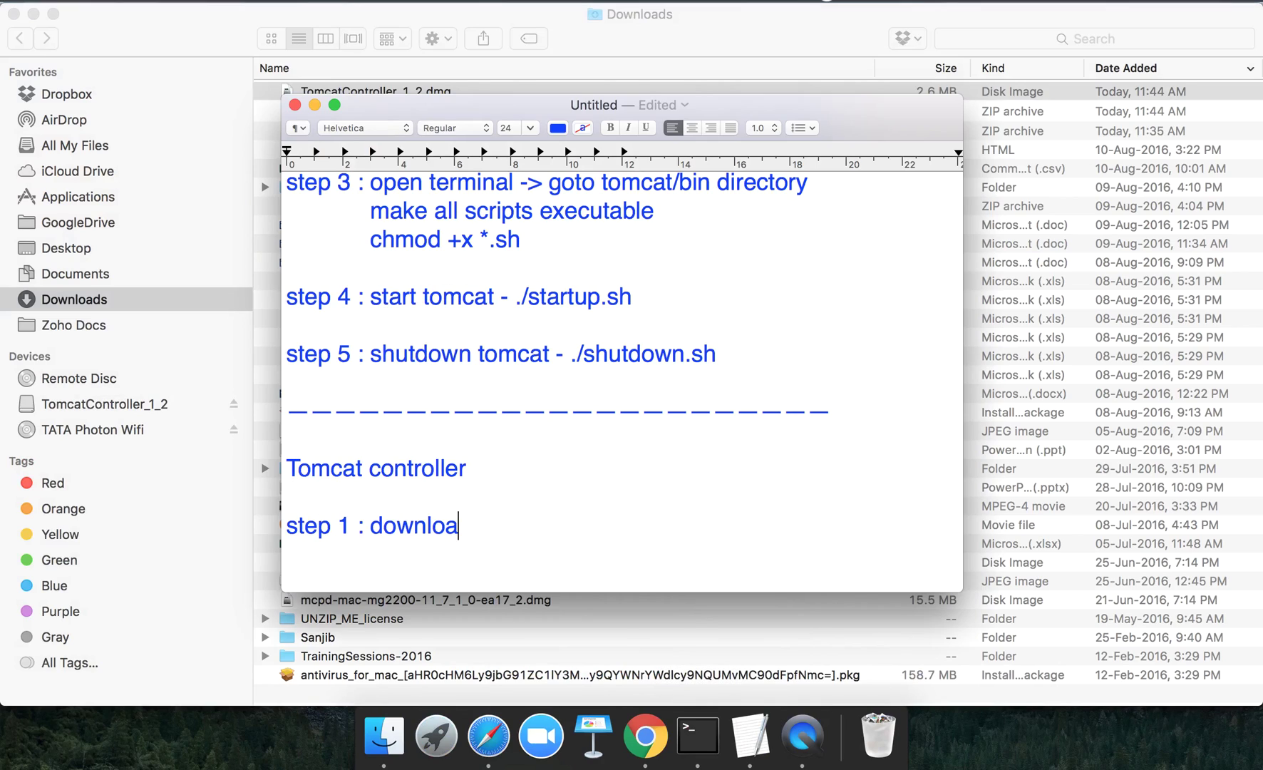
{"action": "type", "text": "d -> unzi"}
{"action": "type", "text": "p -"}
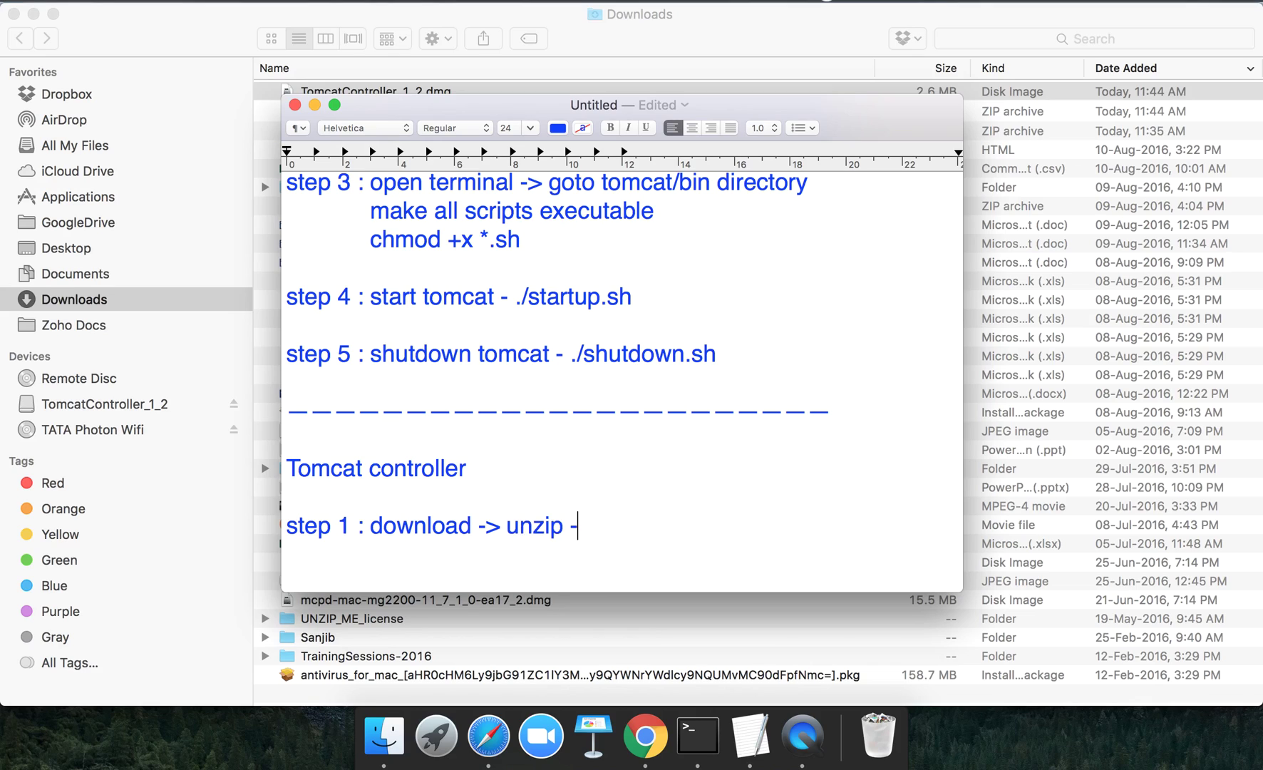
{"action": "type", "text": "> run .d"}
{"action": "type", "text": "mg"}
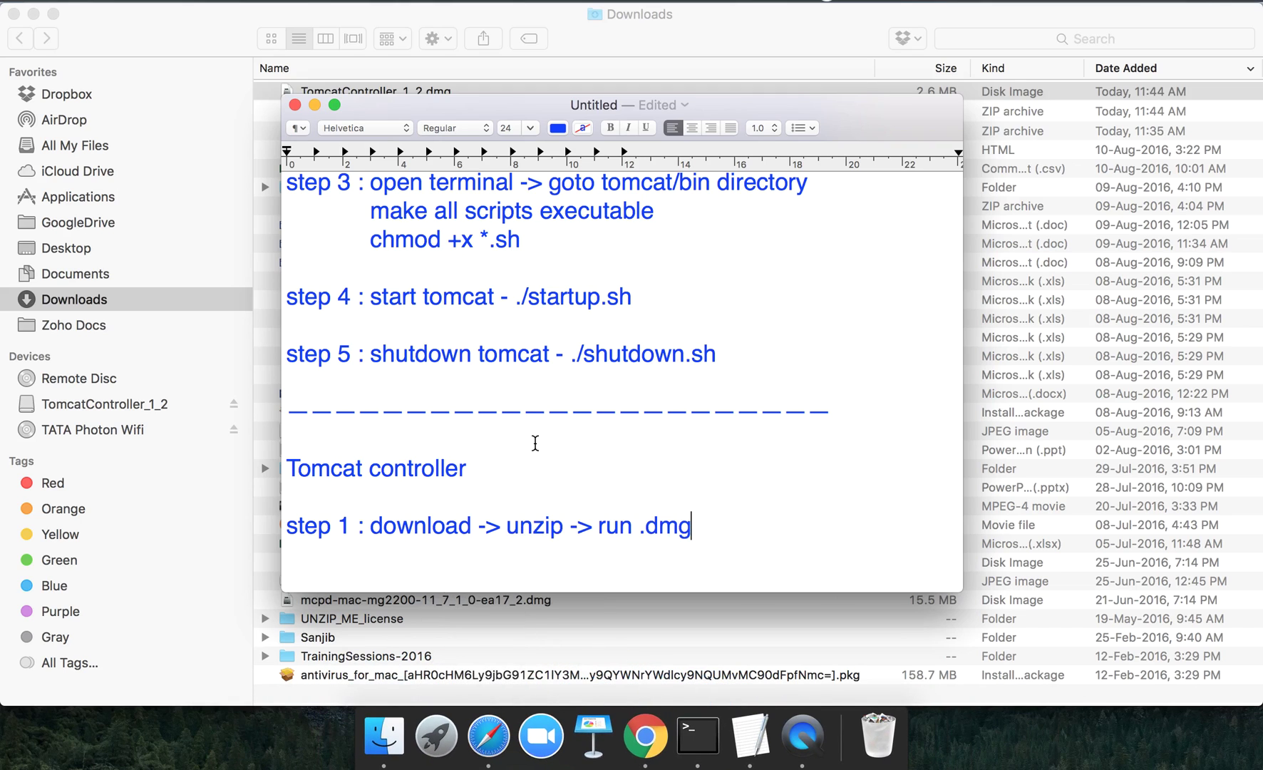
Launch Tomcat Controller from Launchpad
{"action": "left_click", "coordinate": [436, 735]}
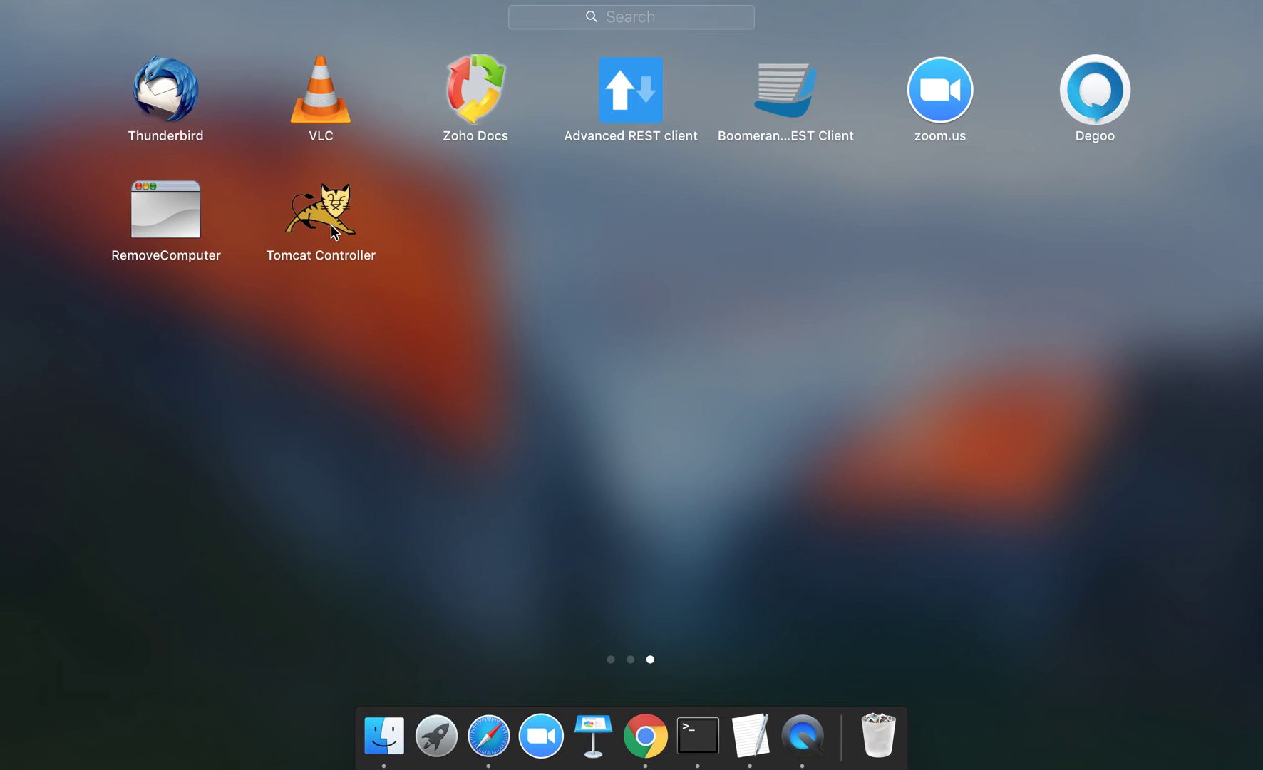
{"action": "left_click", "coordinate": [334, 228]}
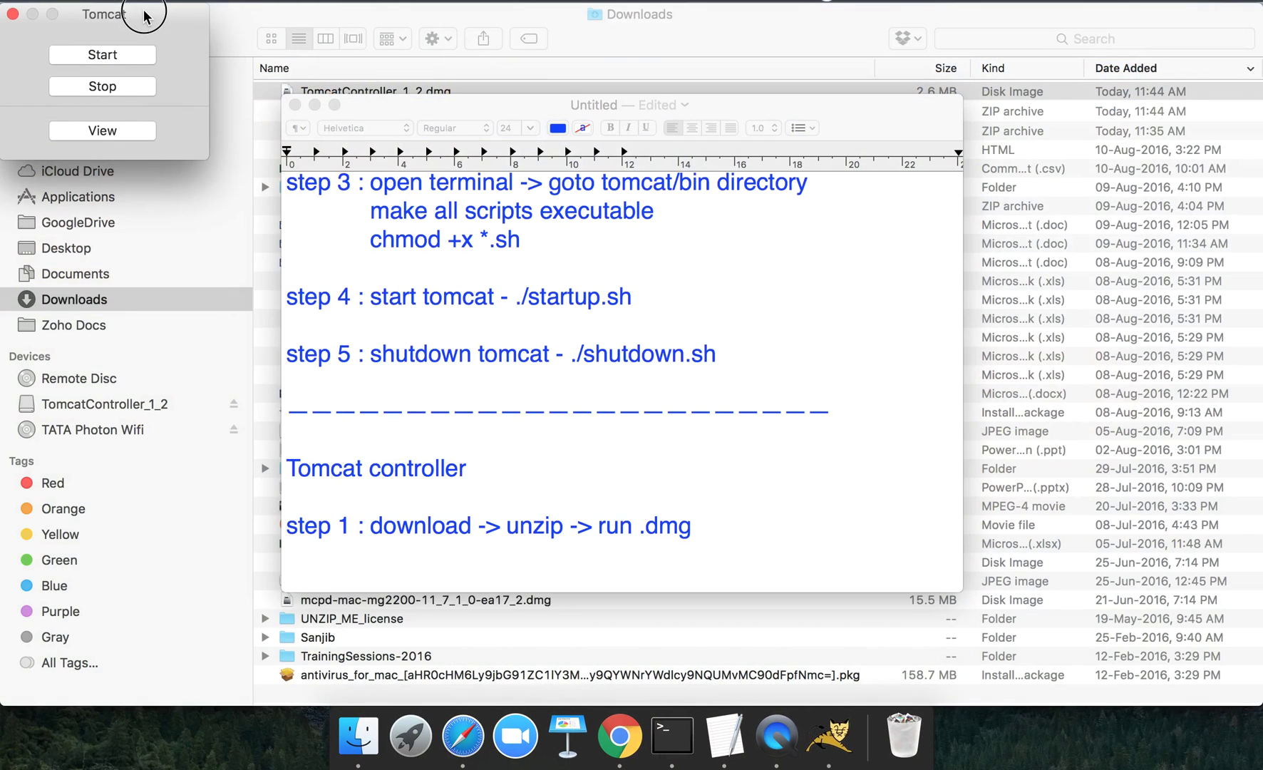
{"action": "left_click_drag", "start_coordinate": [159, 16], "coordinate": [219, 139]}
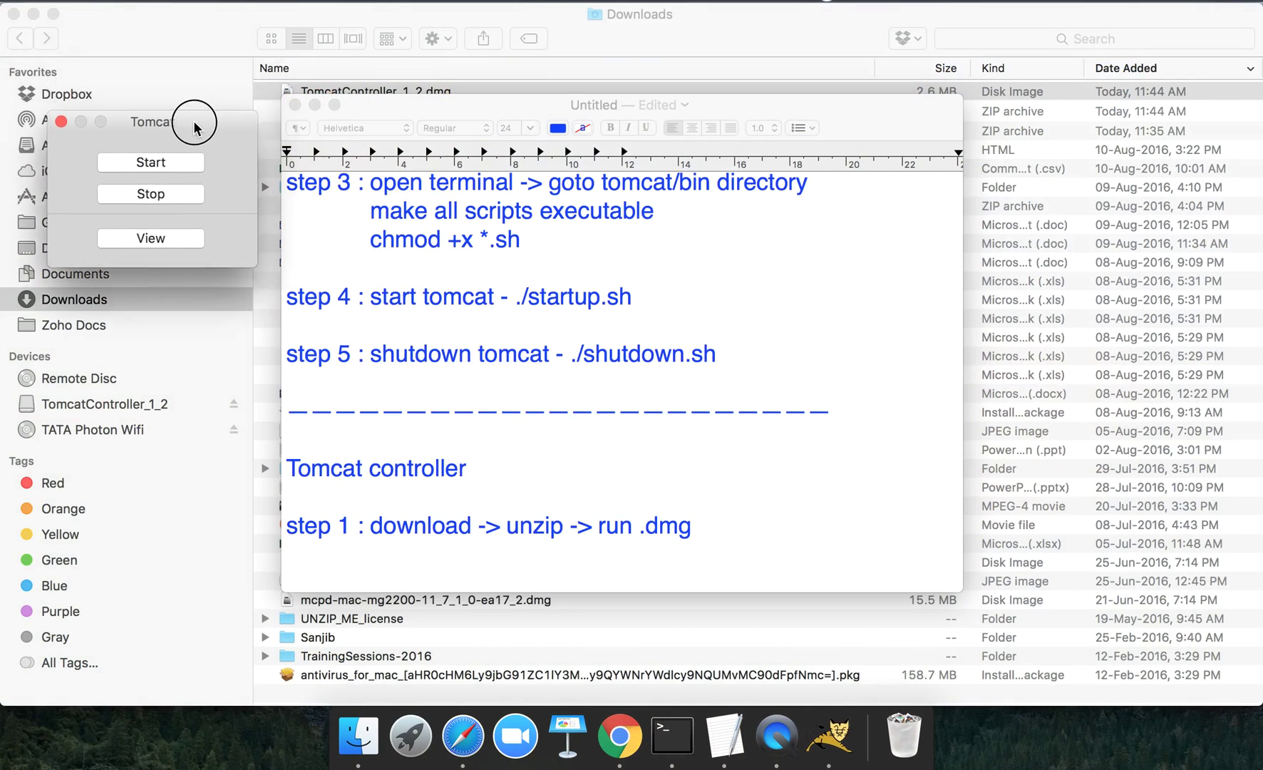
Minimize TextEdit, both Finder windows and Terminal, leaving the Tomcat Controller window alone on the desktop
{"action": "left_click", "coordinate": [313, 105]}
{"action": "left_click", "coordinate": [15, 15]}
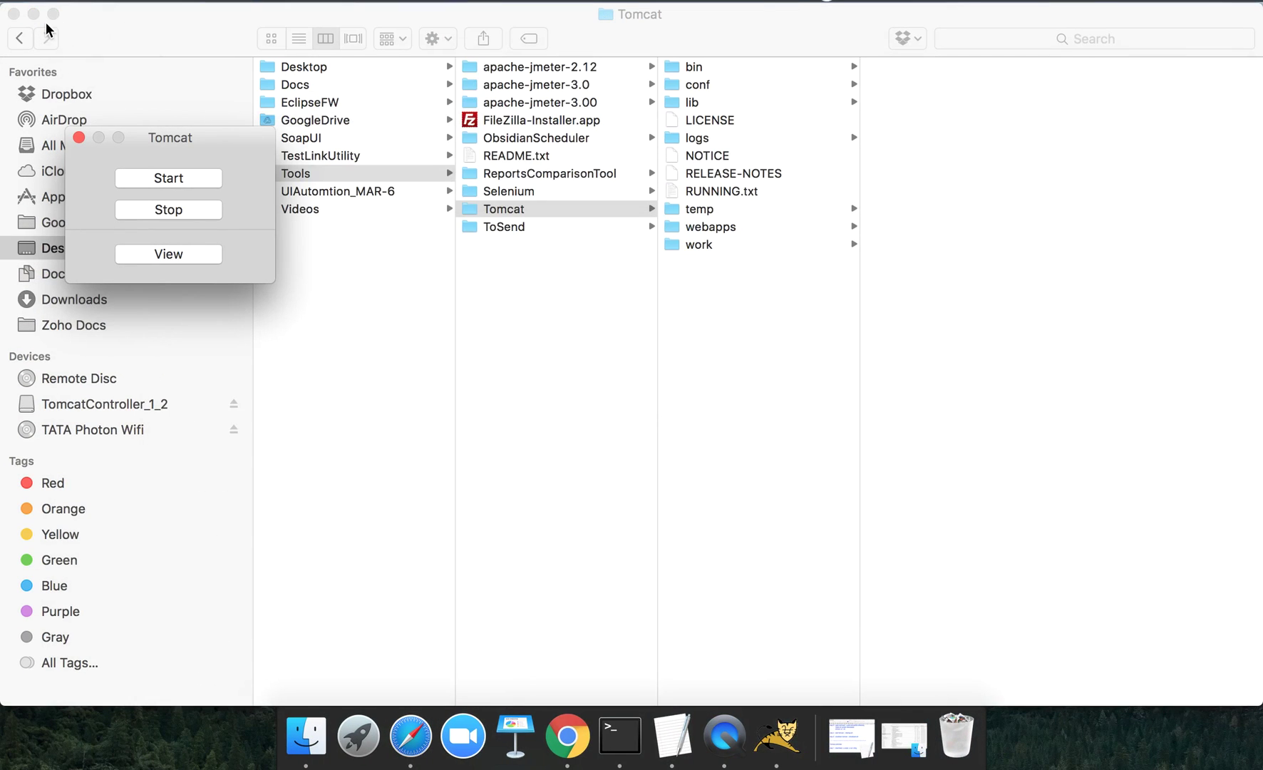
{"action": "left_click", "coordinate": [14, 14]}
{"action": "left_click", "coordinate": [288, 58]}
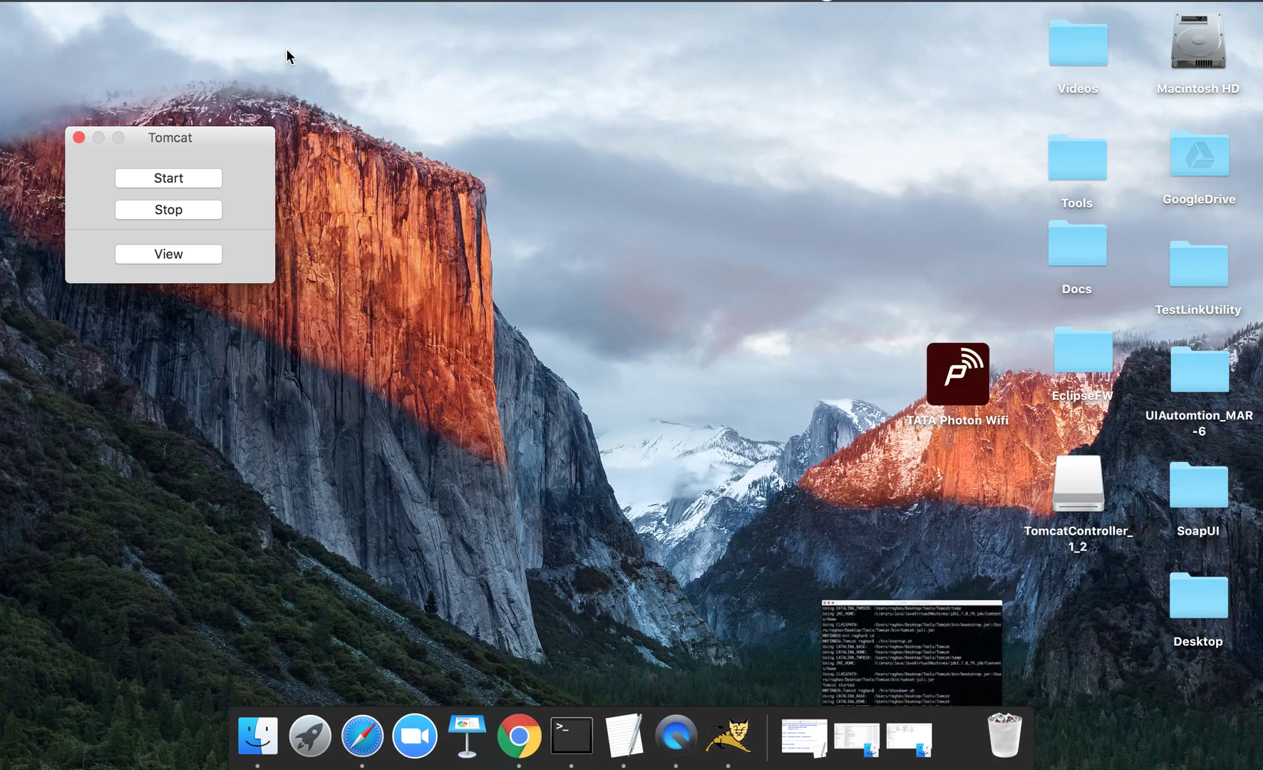
{"action": "left_click_drag", "start_coordinate": [208, 139], "coordinate": [583, 229]}
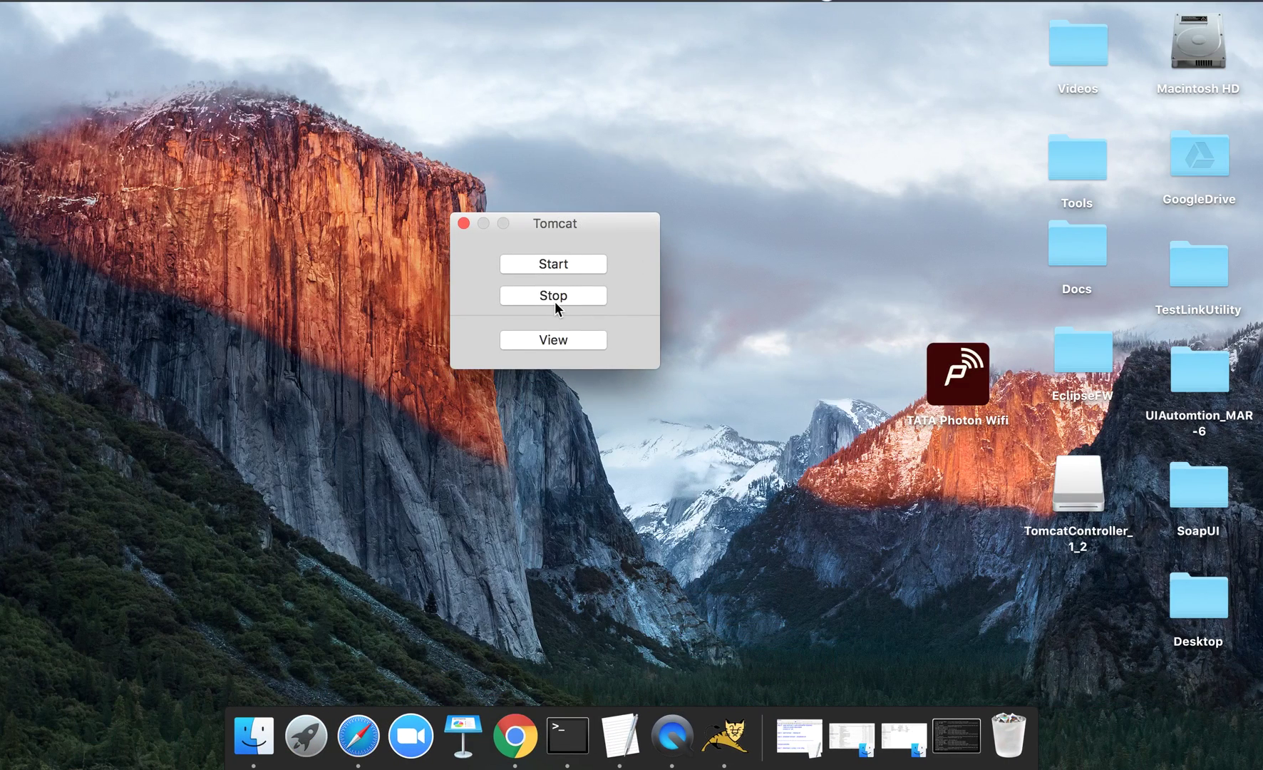
{"action": "left_click_drag", "start_coordinate": [554, 224], "coordinate": [404, 161]}
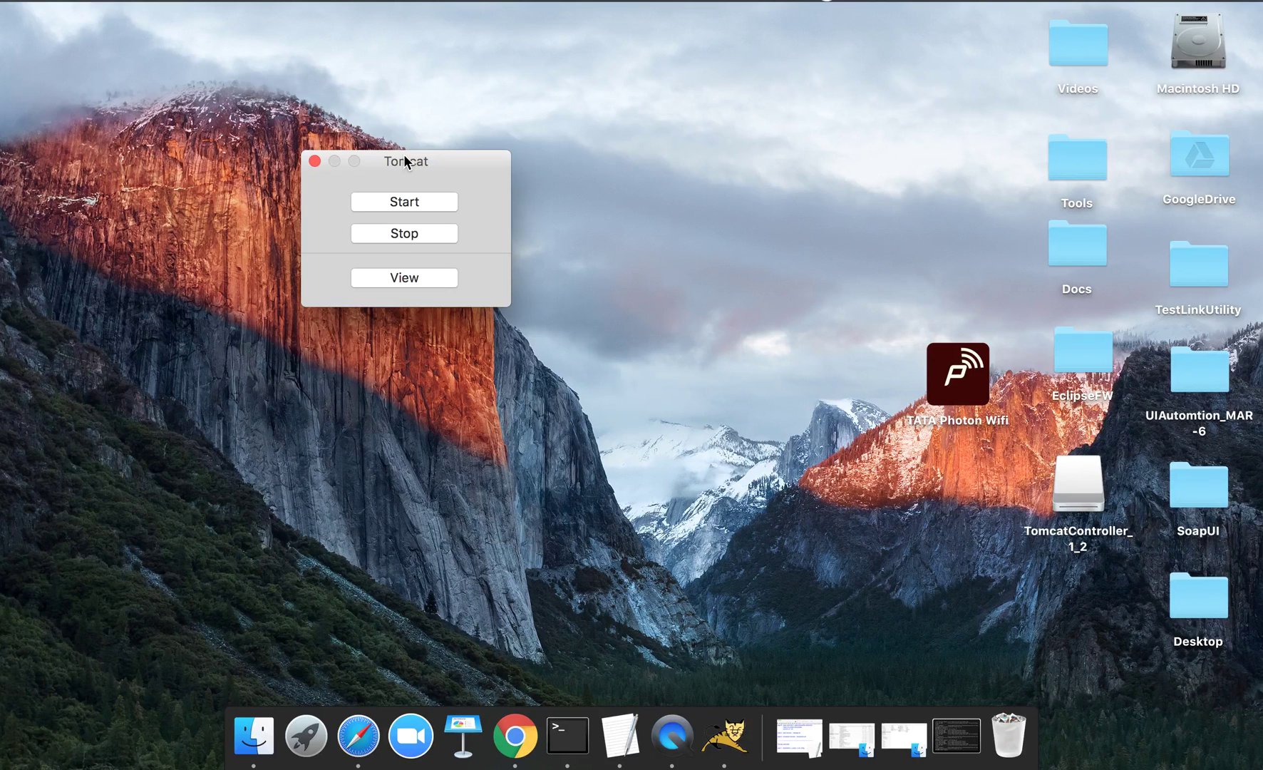
Add 'step 2 : configure tomcat folder in tomcat controller' and move Tomcat Controller's window top-left
{"action": "left_click", "coordinate": [620, 734]}
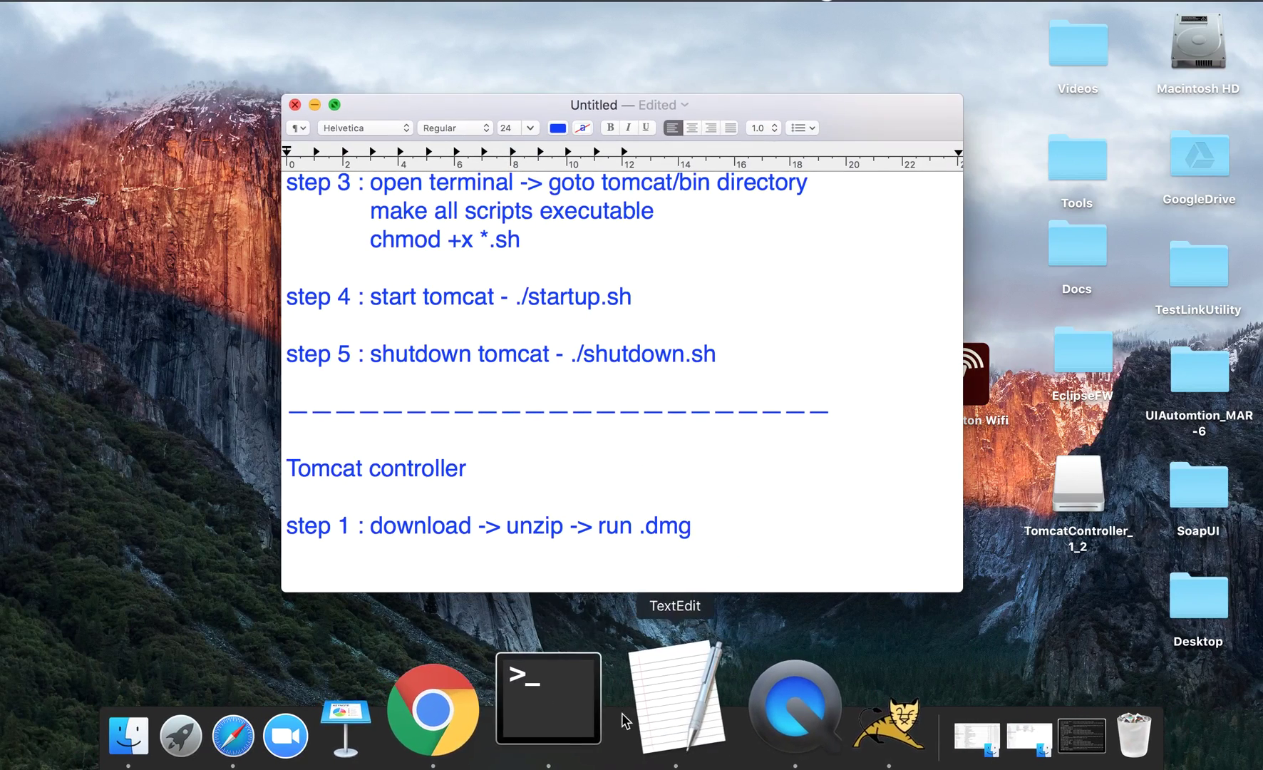
{"action": "key", "text": "Return"}
{"action": "key", "text": "Return"}
{"action": "type", "text": "step"}
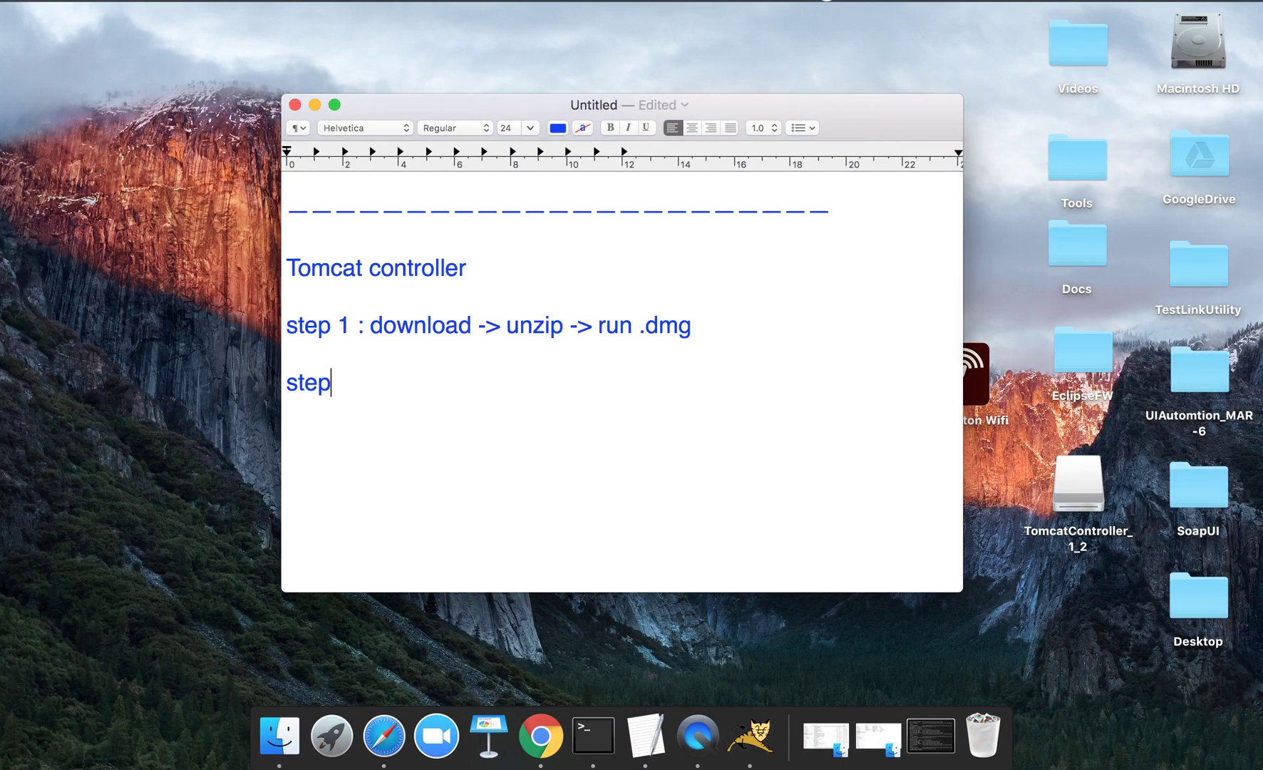
{"action": "type", "text": " 2 : con"}
{"action": "type", "text": "figure tom"}
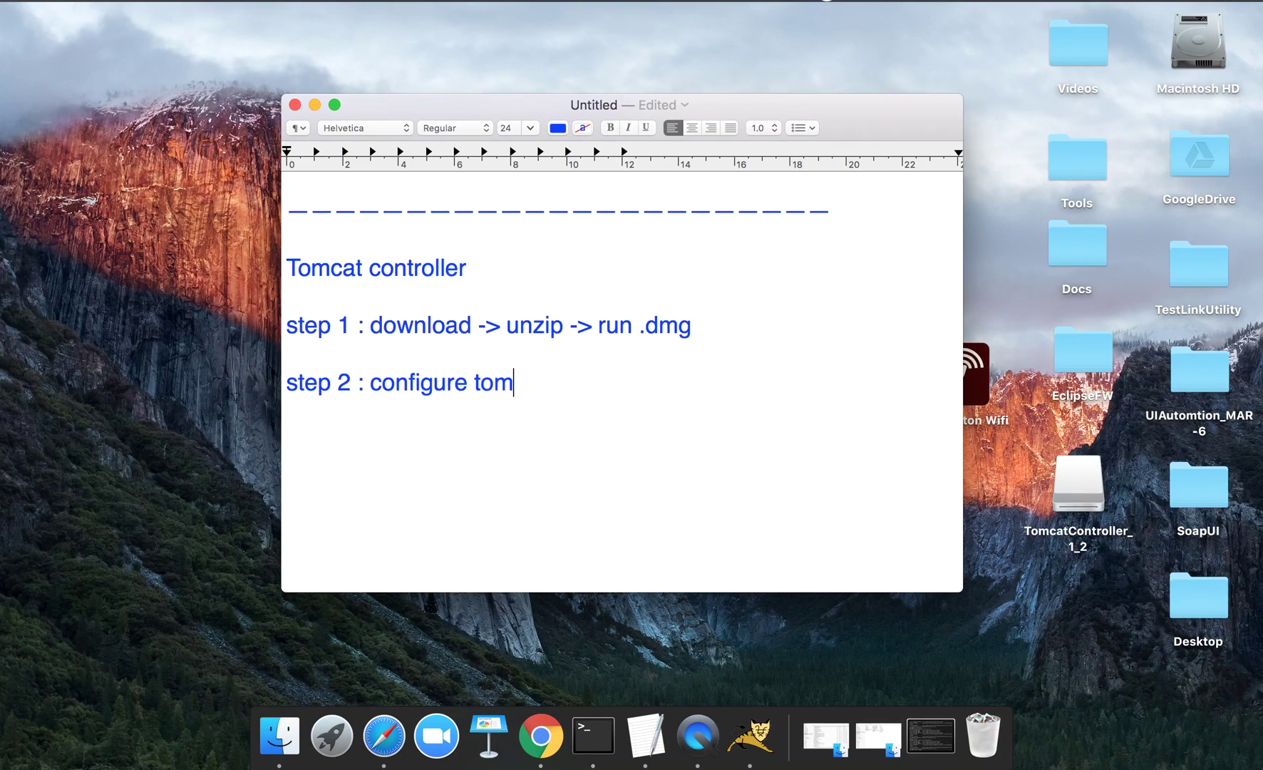
{"action": "type", "text": "cat folder in "}
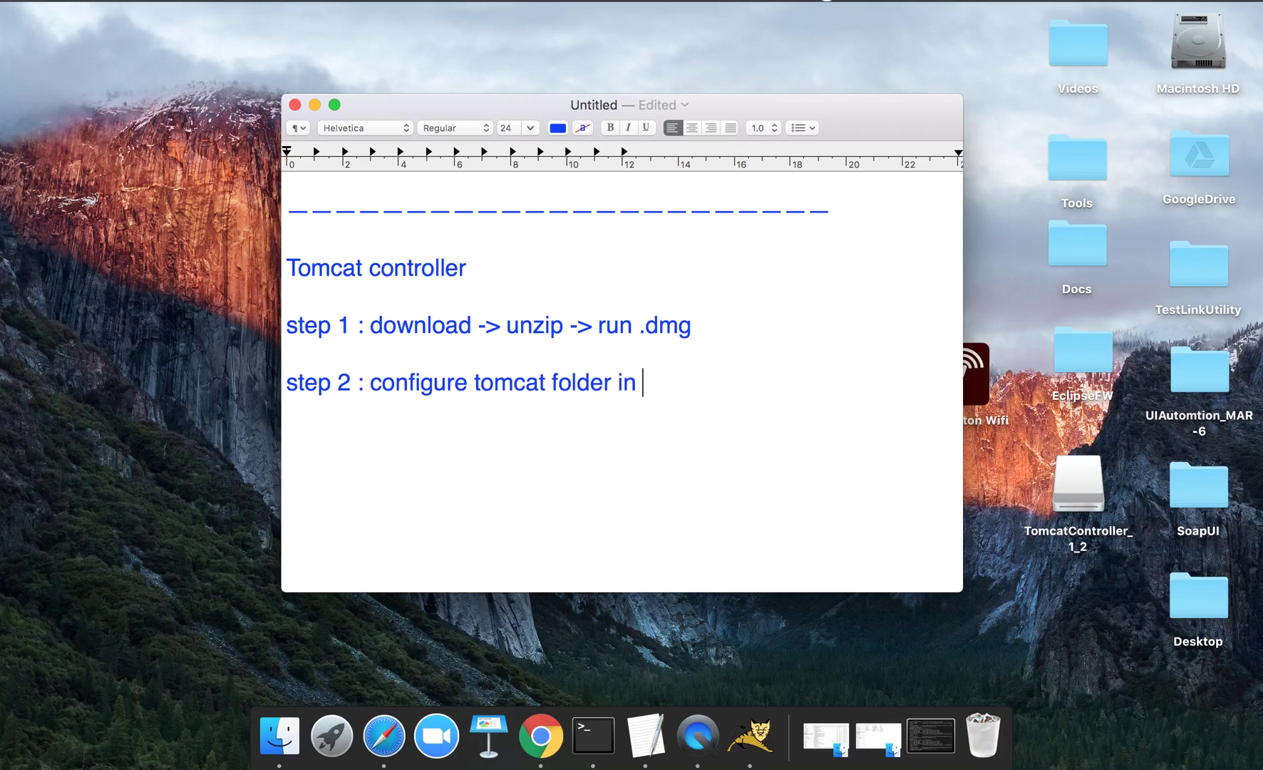
{"action": "type", "text": "tomcat co"}
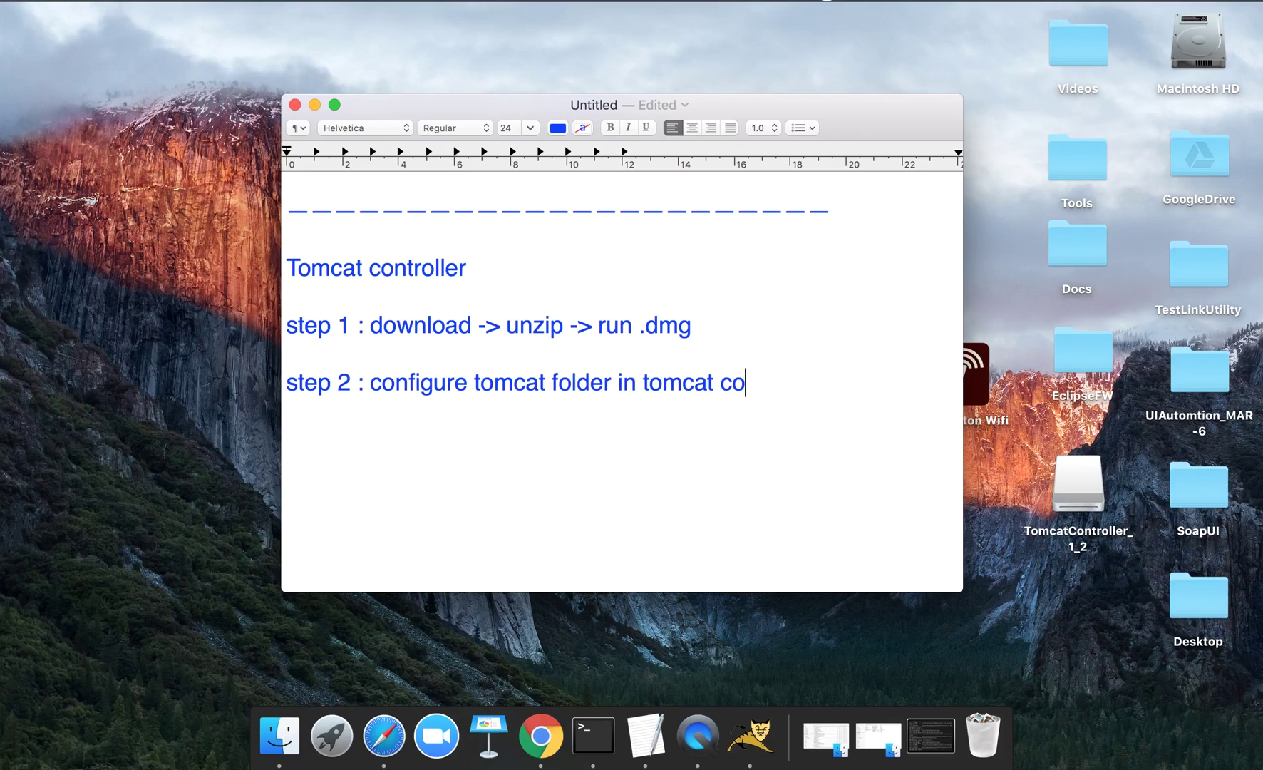
{"action": "type", "text": "ntroller"}
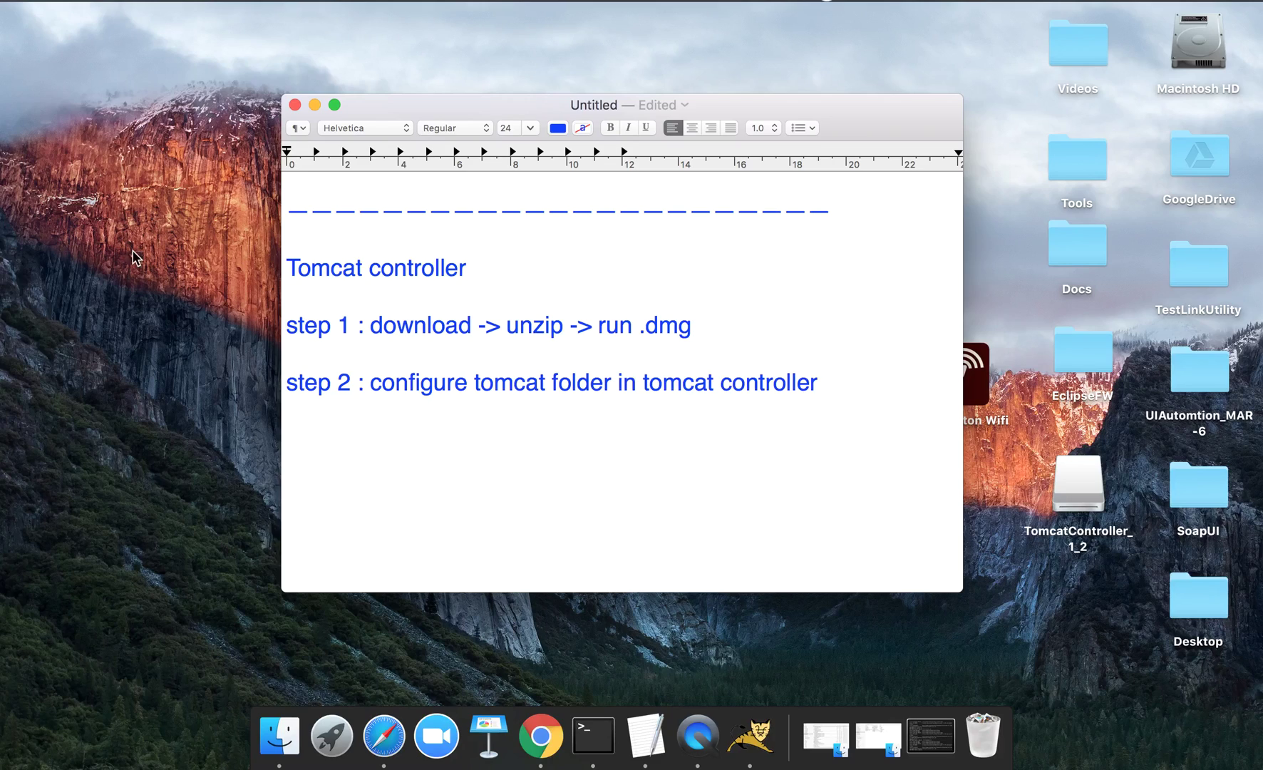
{"action": "left_click", "coordinate": [138, 258]}
{"action": "left_click", "coordinate": [748, 737]}
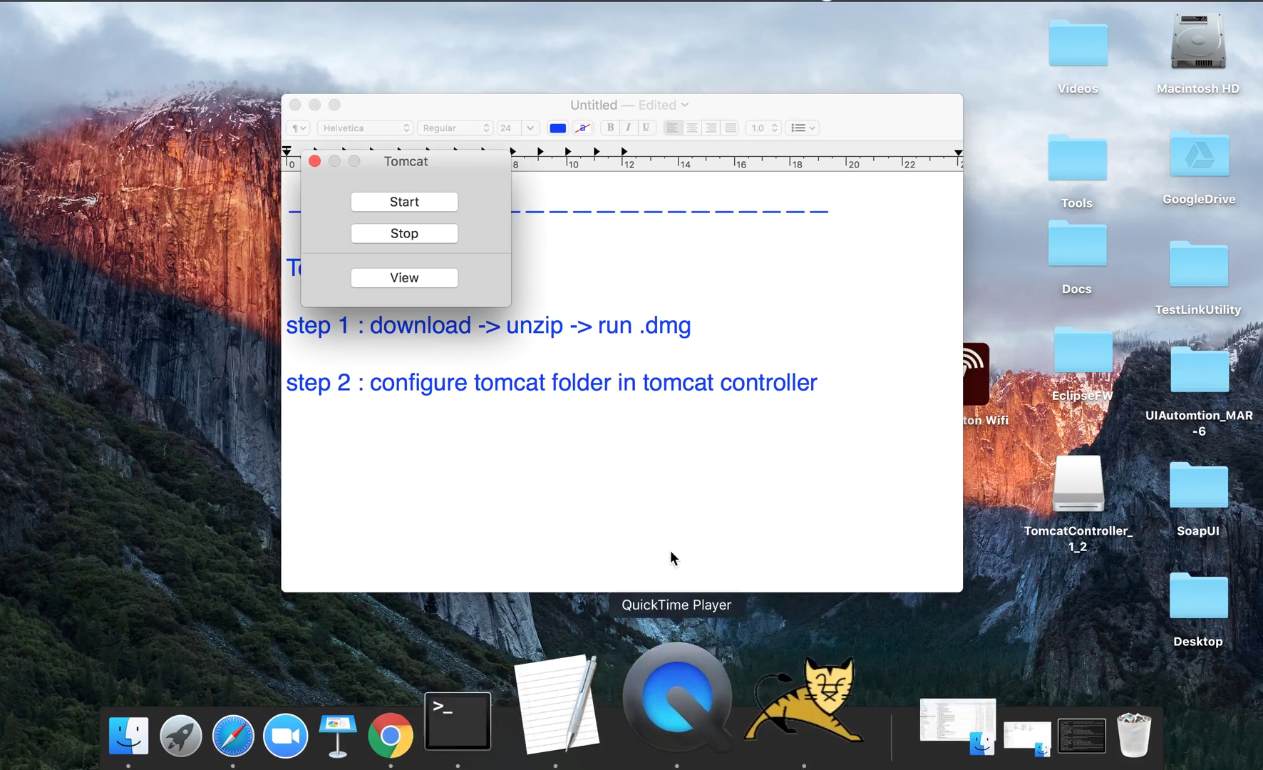
{"action": "left_click_drag", "start_coordinate": [377, 161], "coordinate": [169, 88]}
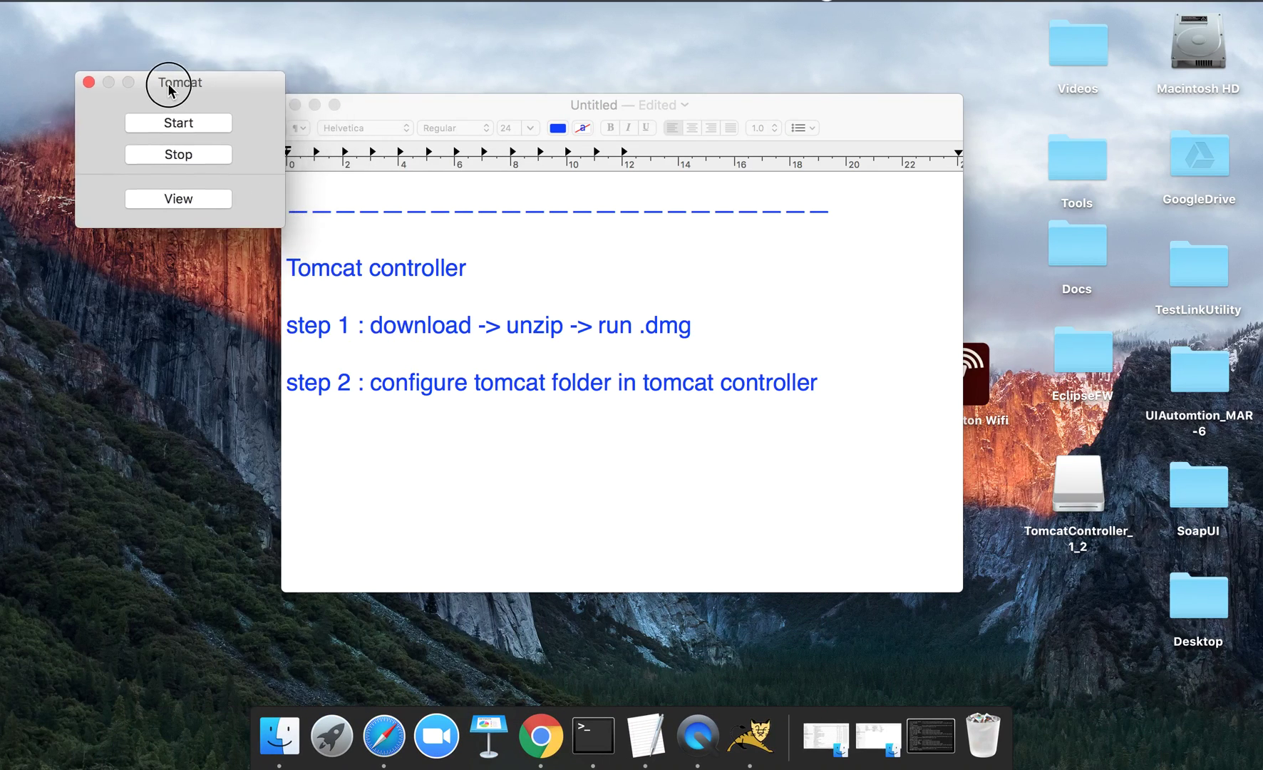
{"action": "left_click", "coordinate": [136, 7]}
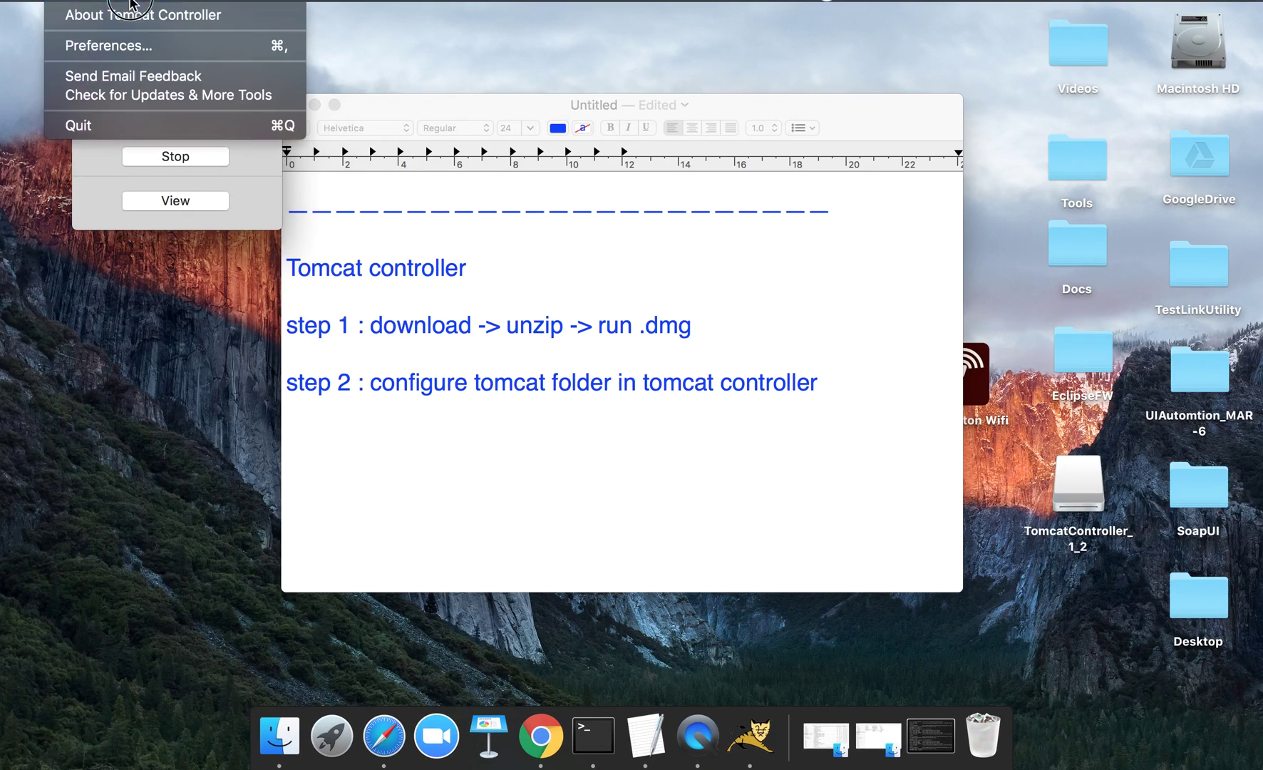
Point the Tomcat Home Directory to the Tomcat folder inside Desktop/Tools
{"action": "left_click", "coordinate": [131, 52]}
{"action": "left_click", "coordinate": [192, 88]}
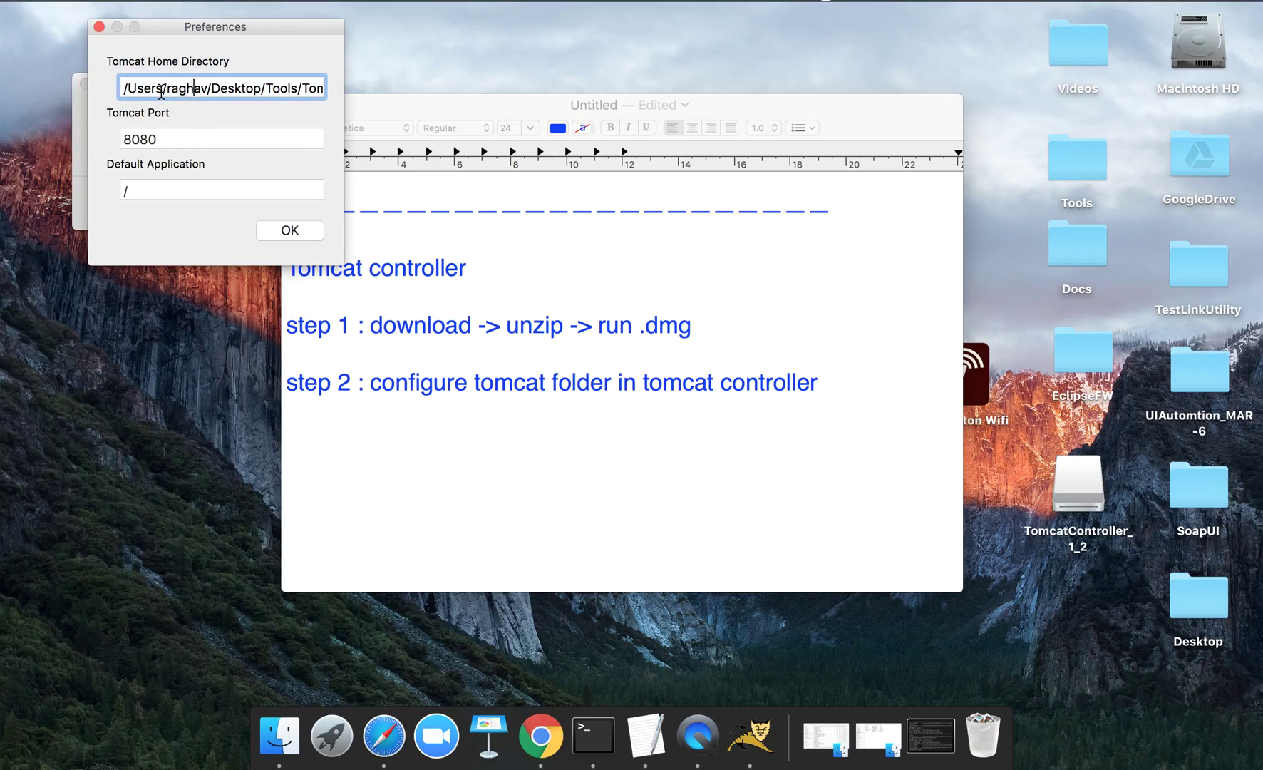
{"action": "left_click_drag", "start_coordinate": [280, 89], "coordinate": [432, 86]}
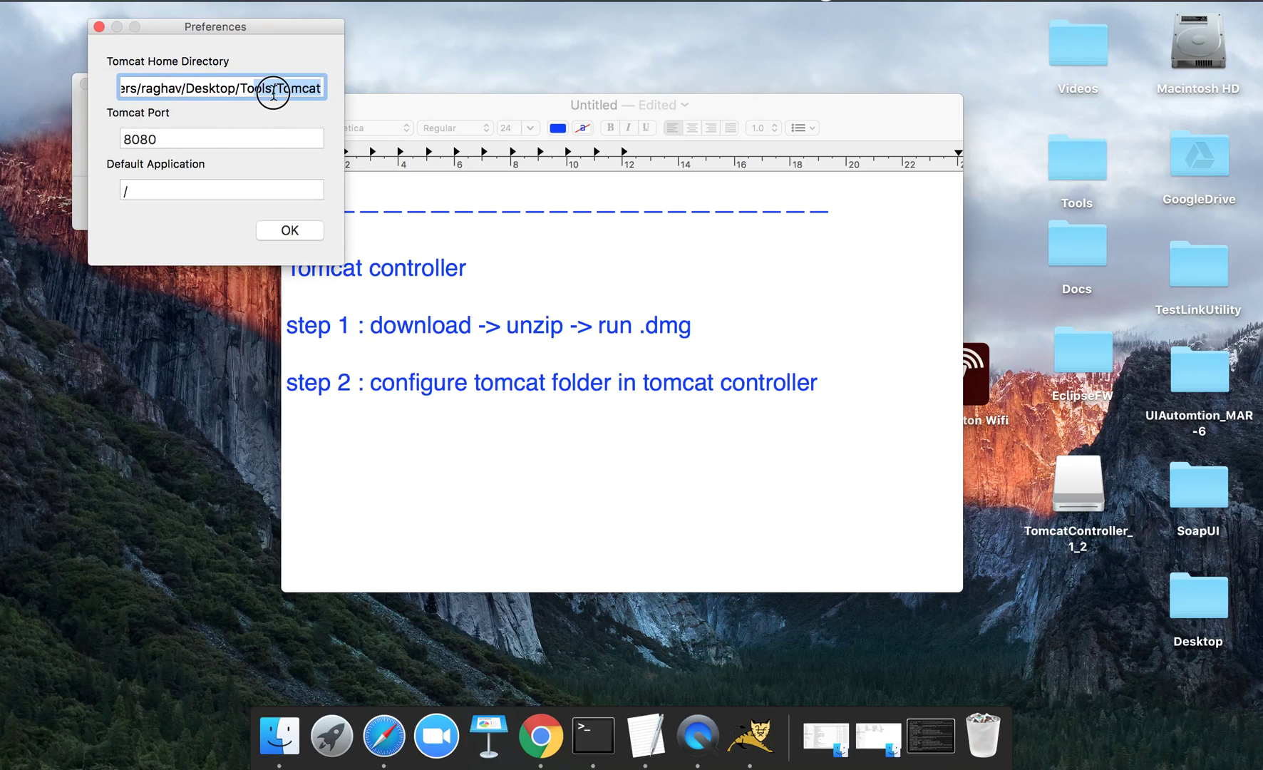
{"action": "left_click_drag", "start_coordinate": [276, 88], "coordinate": [387, 91]}
{"action": "key", "text": "BackSpace"}
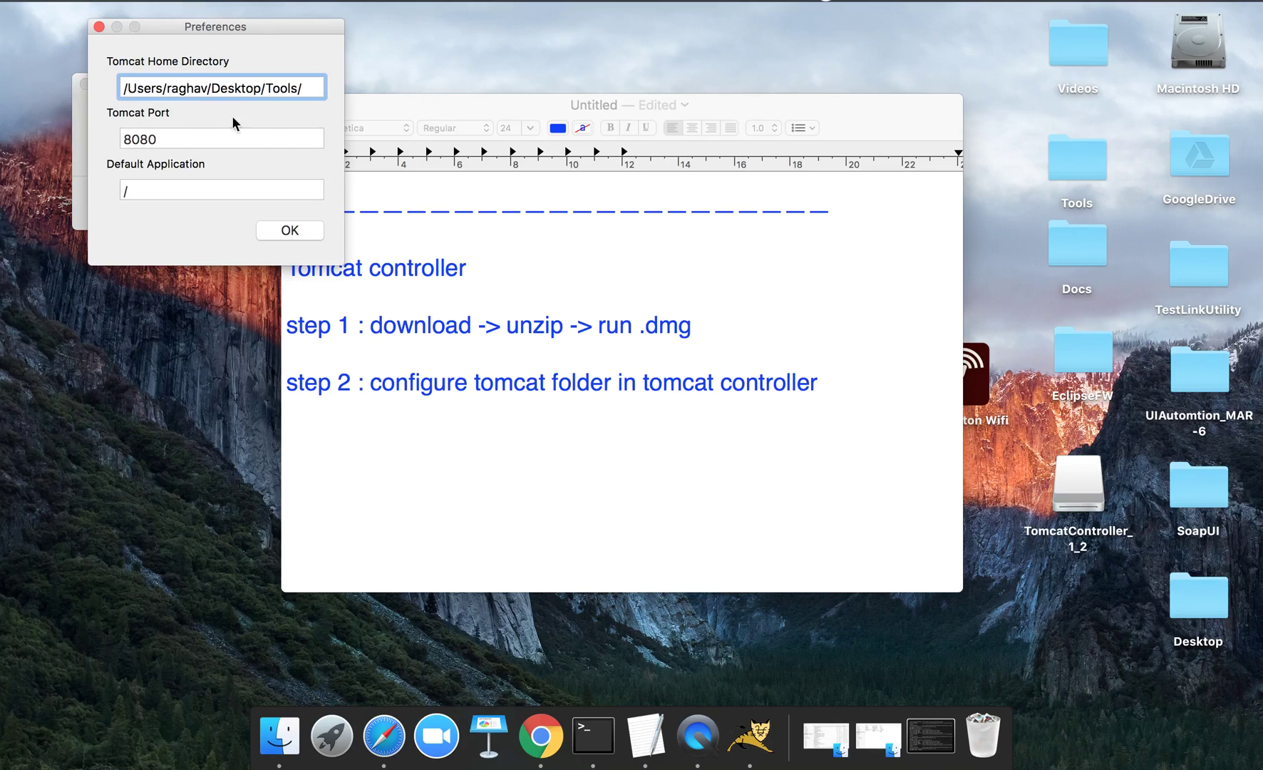
{"action": "left_click_drag", "start_coordinate": [193, 88], "coordinate": [129, 86]}
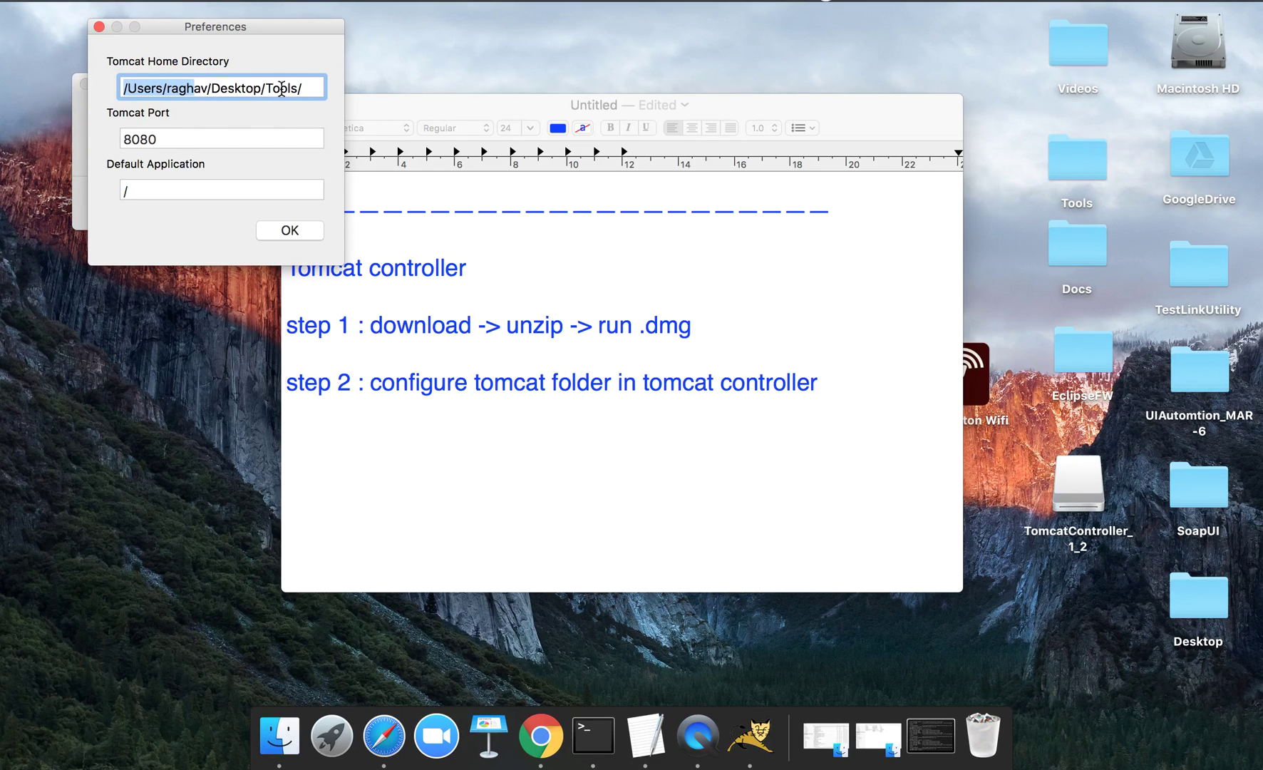
{"action": "left_click", "coordinate": [233, 88]}
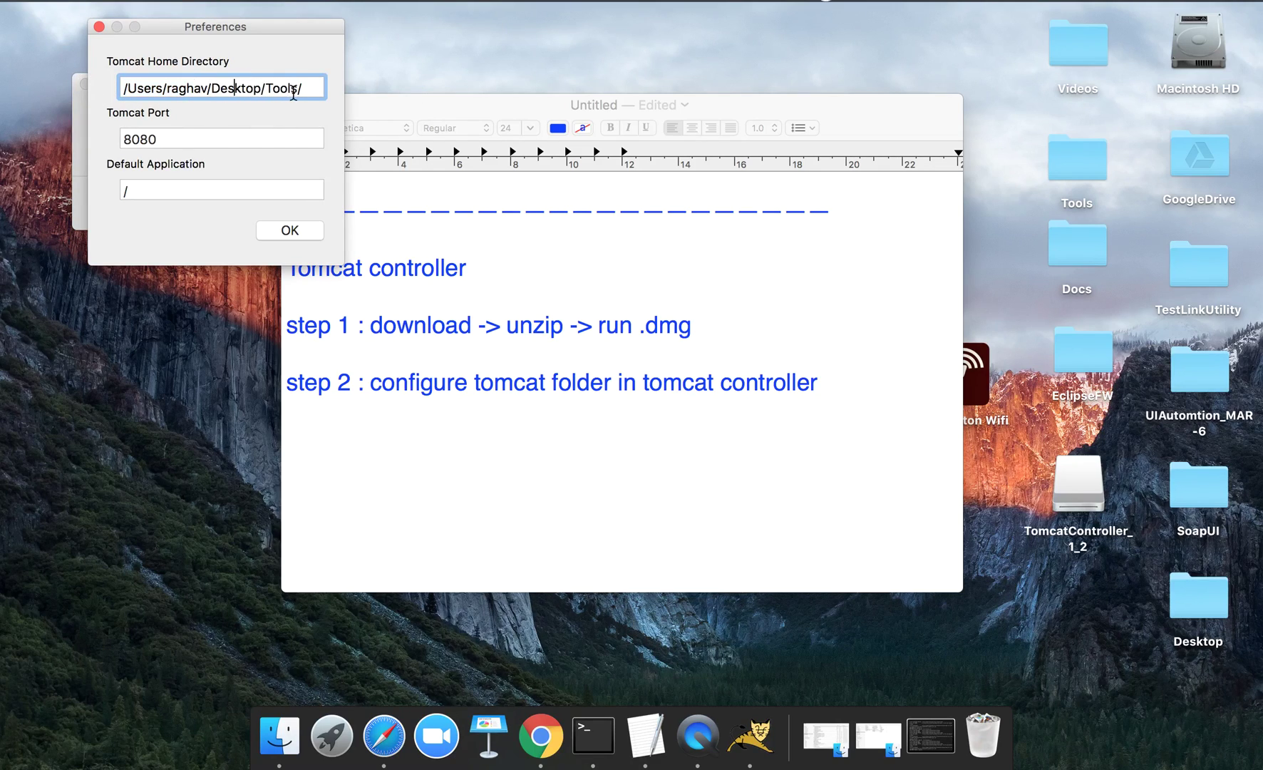
{"action": "left_click", "coordinate": [314, 87]}
{"action": "type", "text": "Tomcat"}
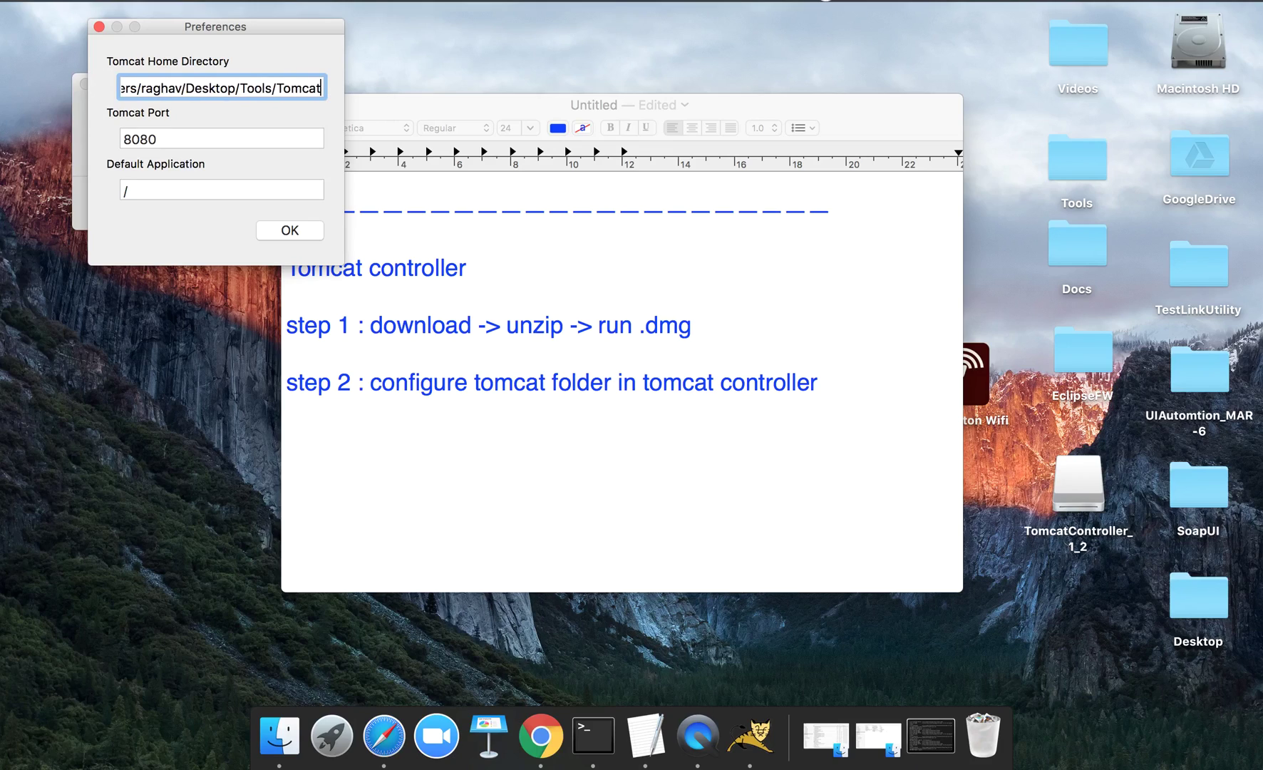
Keep the Tomcat Port at 8080 and confirm the preferences with OK
{"action": "double_click", "coordinate": [168, 138]}
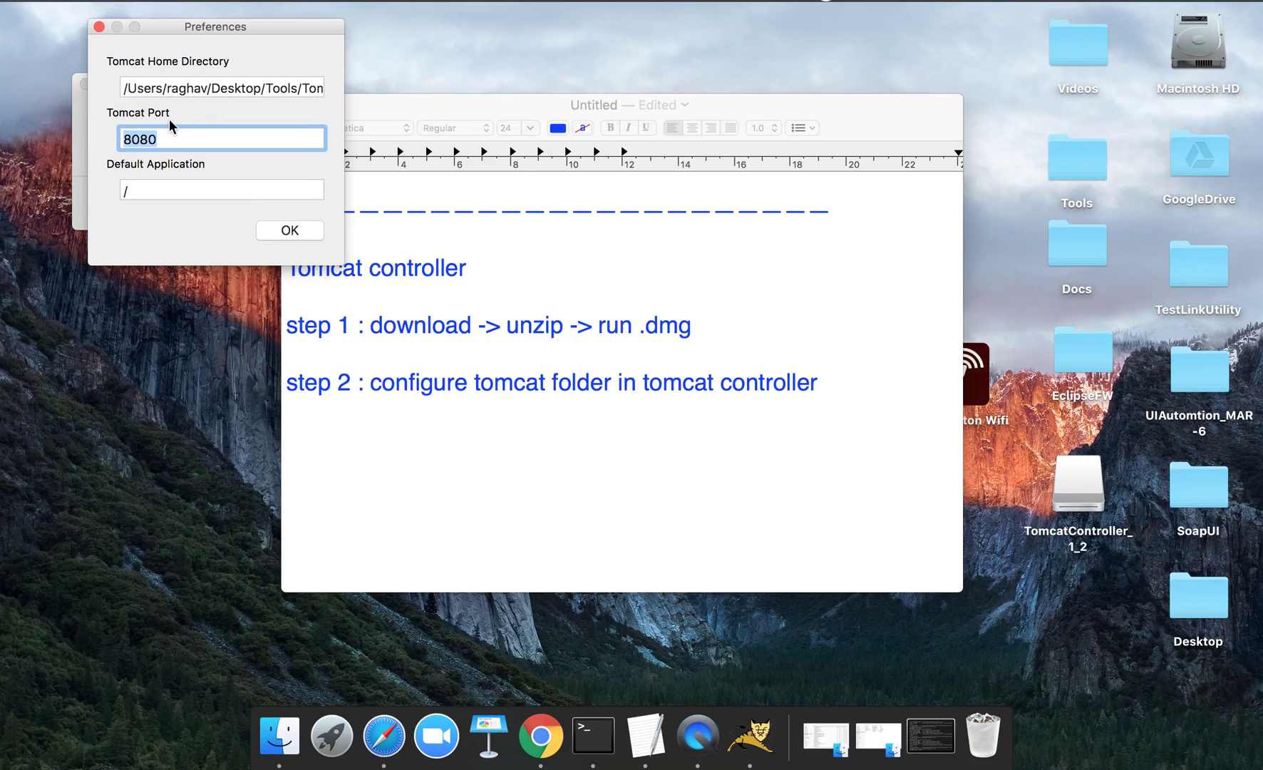
{"action": "left_click_drag", "start_coordinate": [190, 25], "coordinate": [429, 37]}
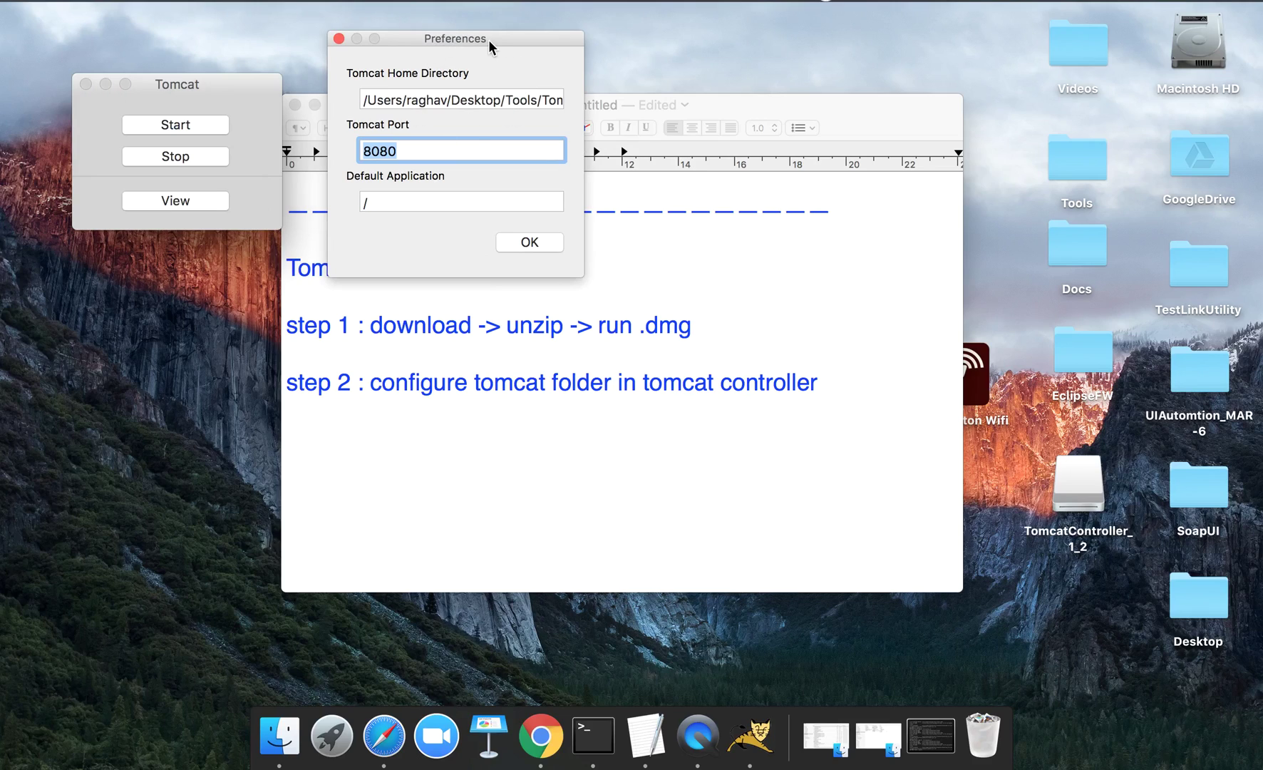
{"action": "left_click_drag", "start_coordinate": [489, 39], "coordinate": [336, 43]}
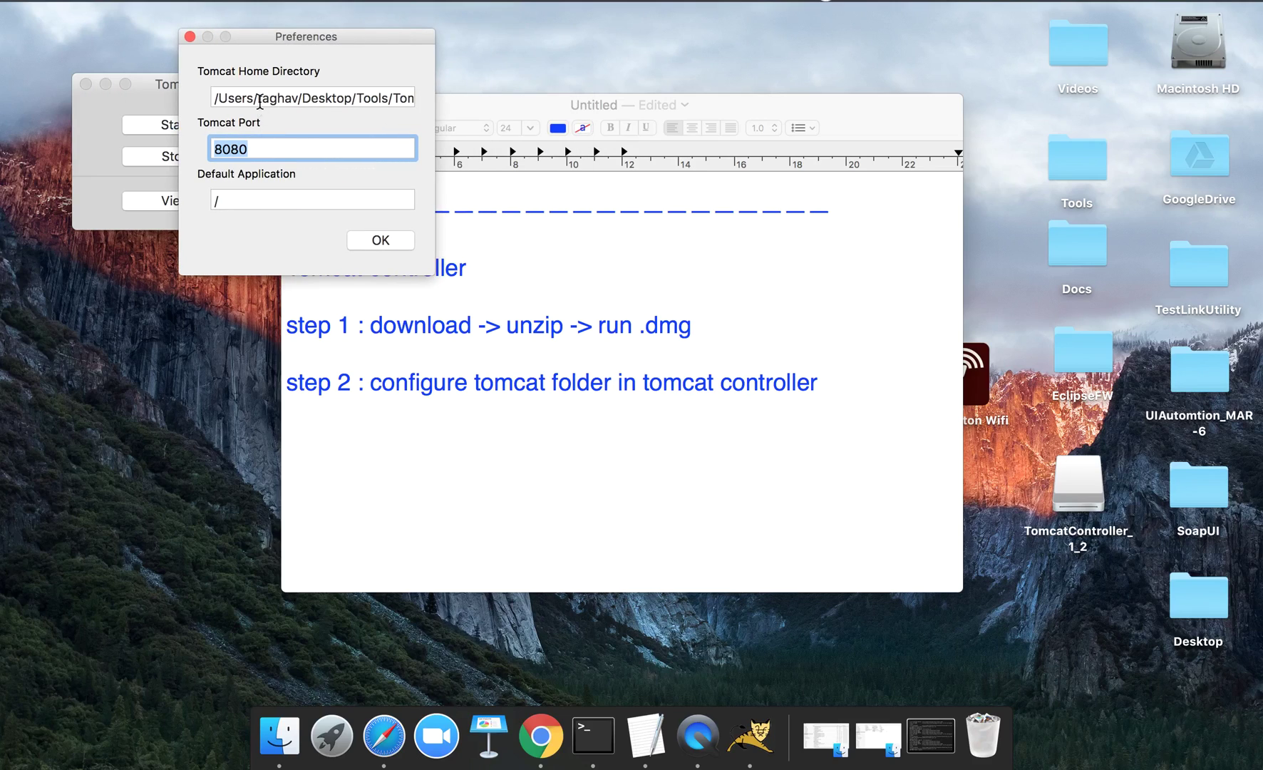
{"action": "left_click", "coordinate": [263, 151]}
{"action": "double_click", "coordinate": [281, 148]}
{"action": "left_click", "coordinate": [380, 239]}
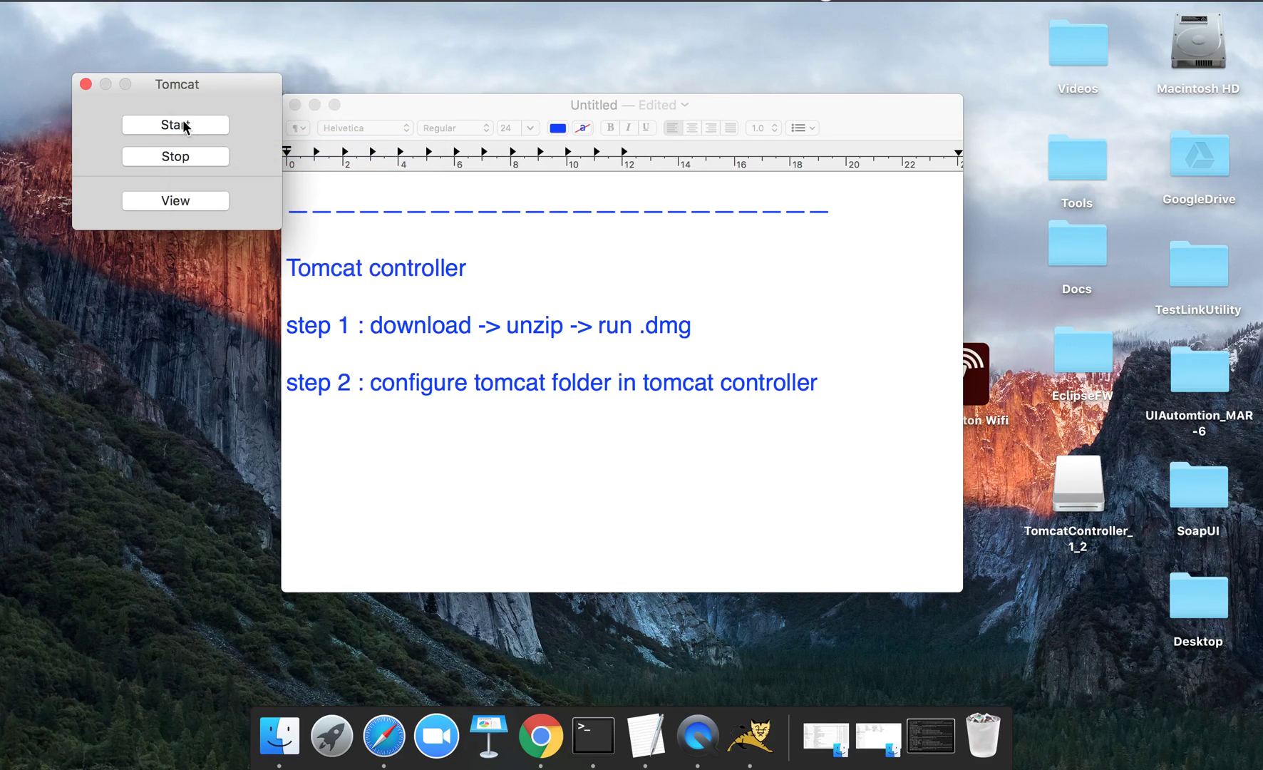
Start Tomcat and view its welcome page in Safari
{"action": "left_click", "coordinate": [186, 127]}
{"action": "left_click", "coordinate": [183, 203]}
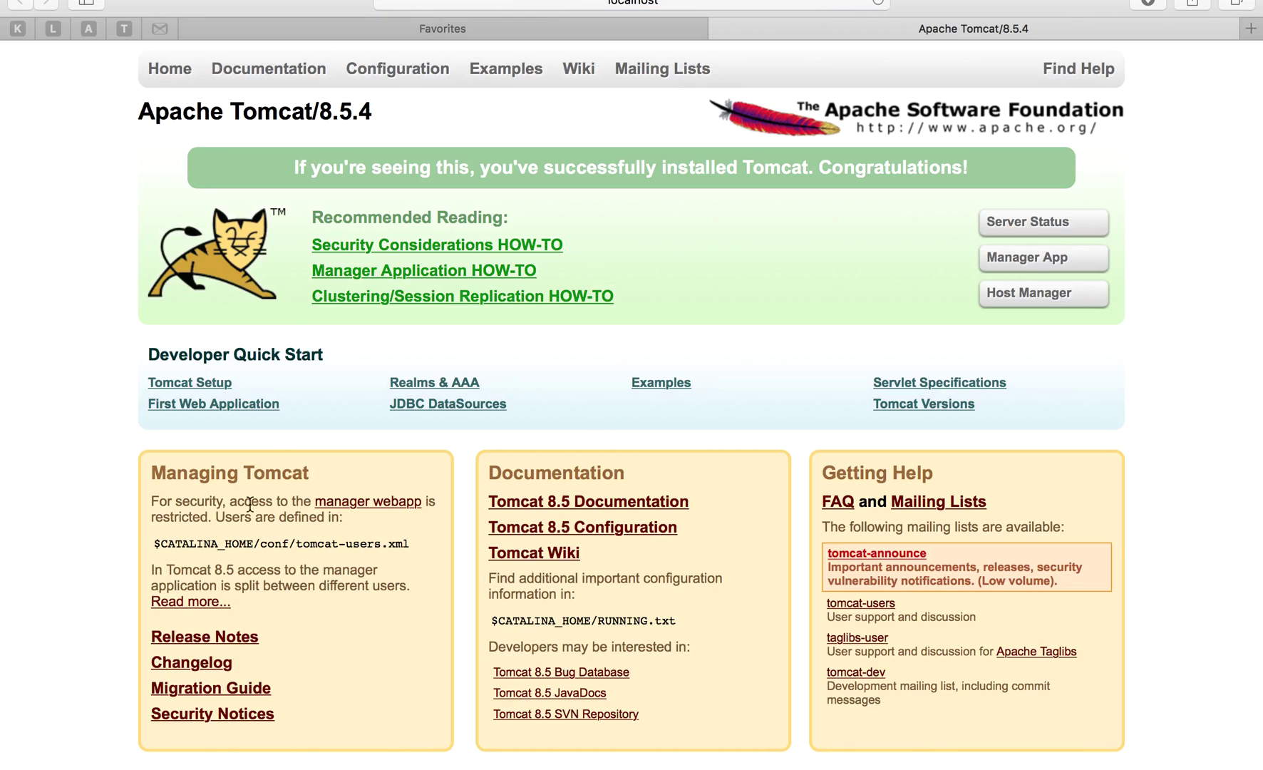
{"action": "key", "text": "super+q"}
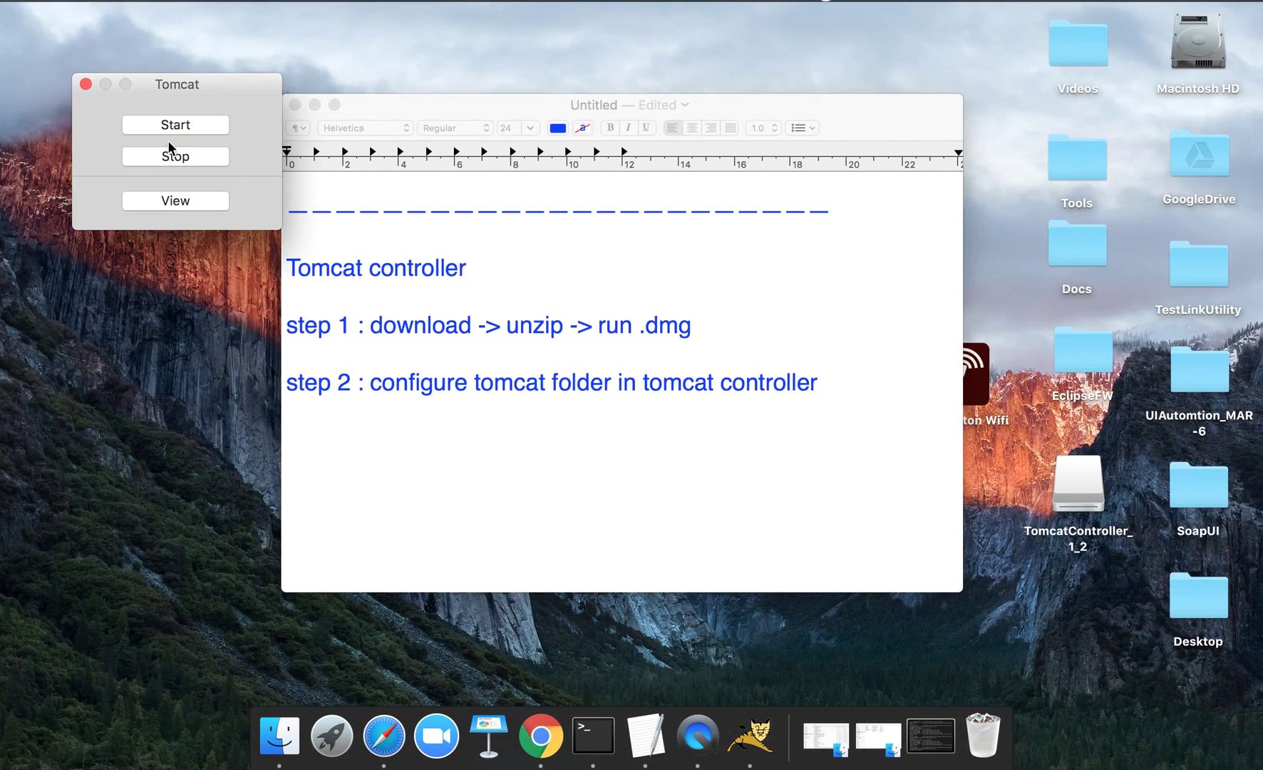
Stop Tomcat and confirm localhost:8080 no longer connects
{"action": "left_click", "coordinate": [170, 158]}
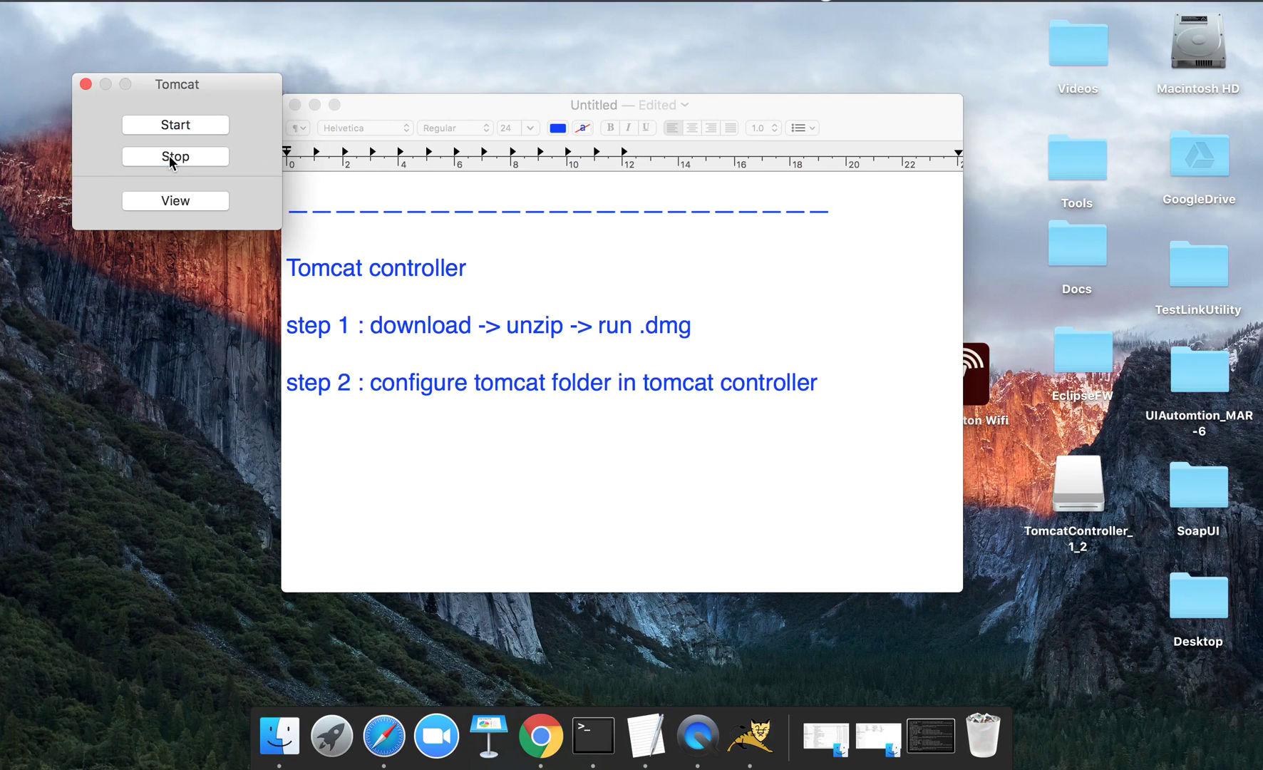
{"action": "left_click", "coordinate": [183, 199]}
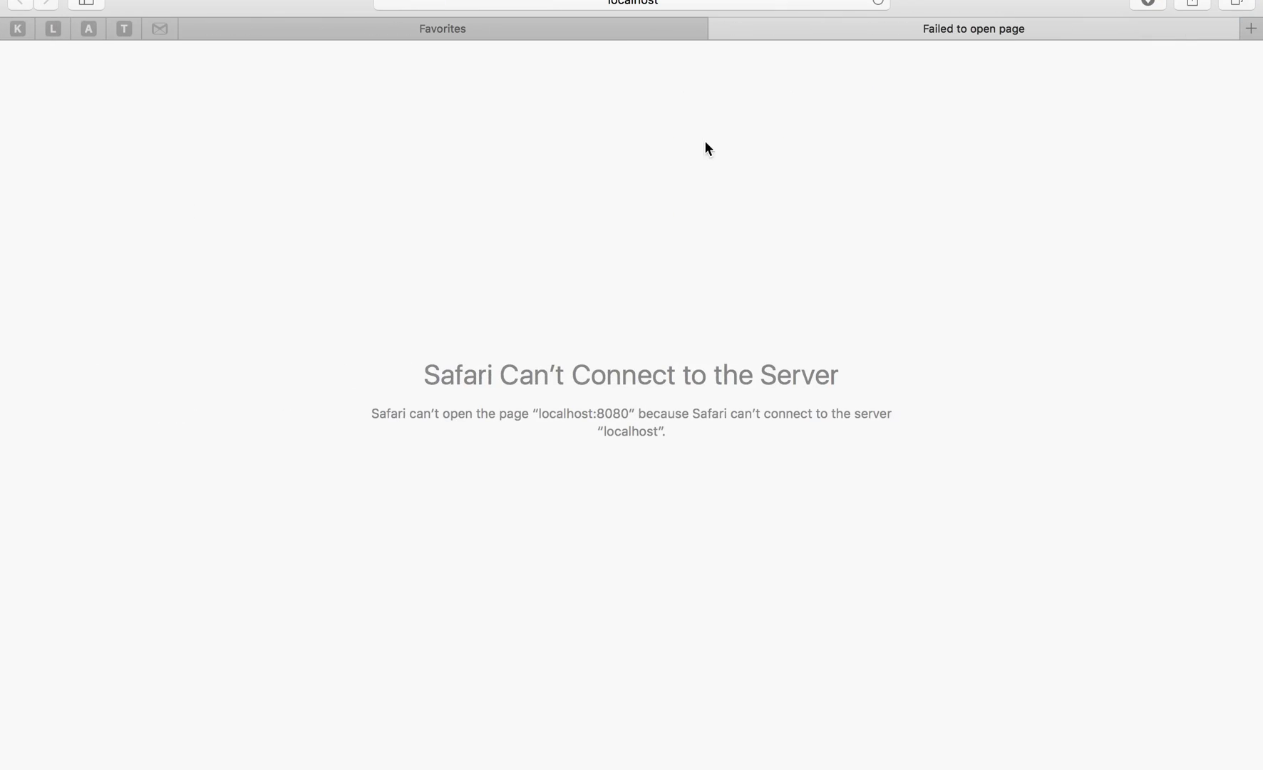
{"action": "key", "text": "super+q"}
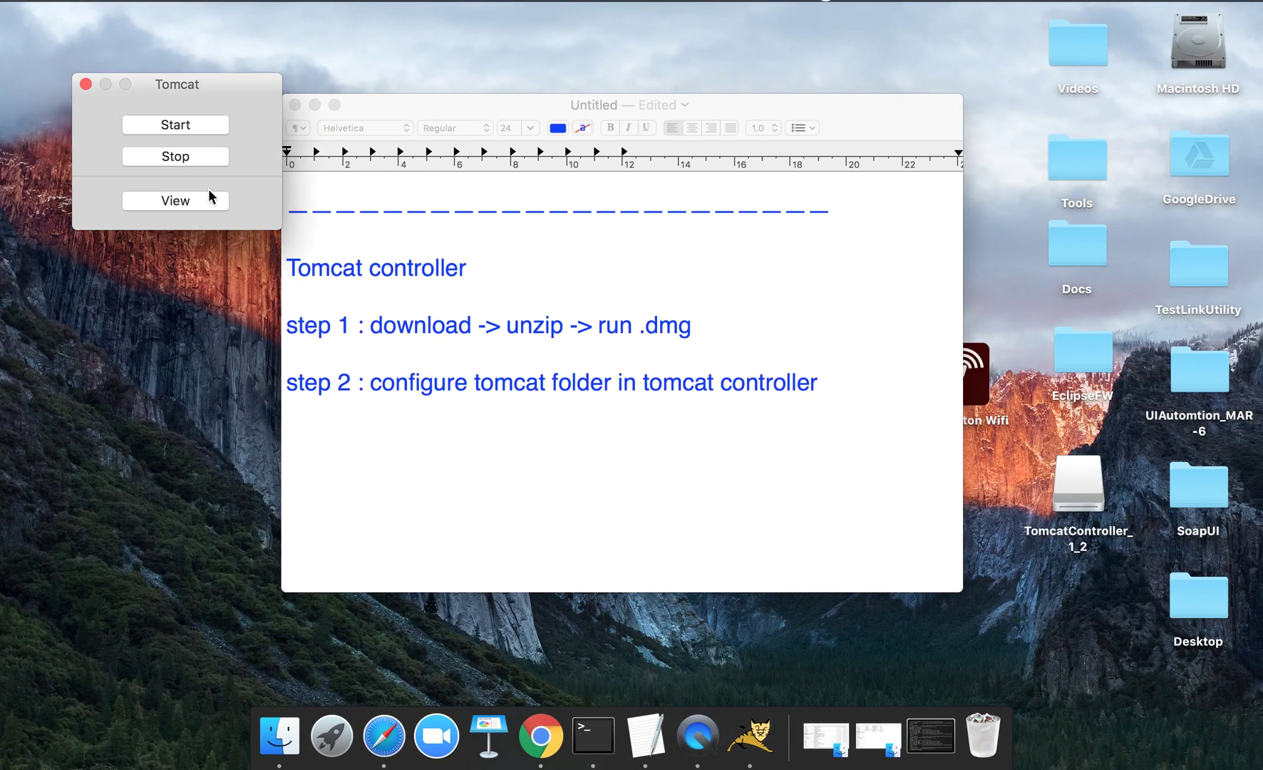
Change the Tomcat Controller port to 9090 in Preferences
{"action": "left_click", "coordinate": [125, 5]}
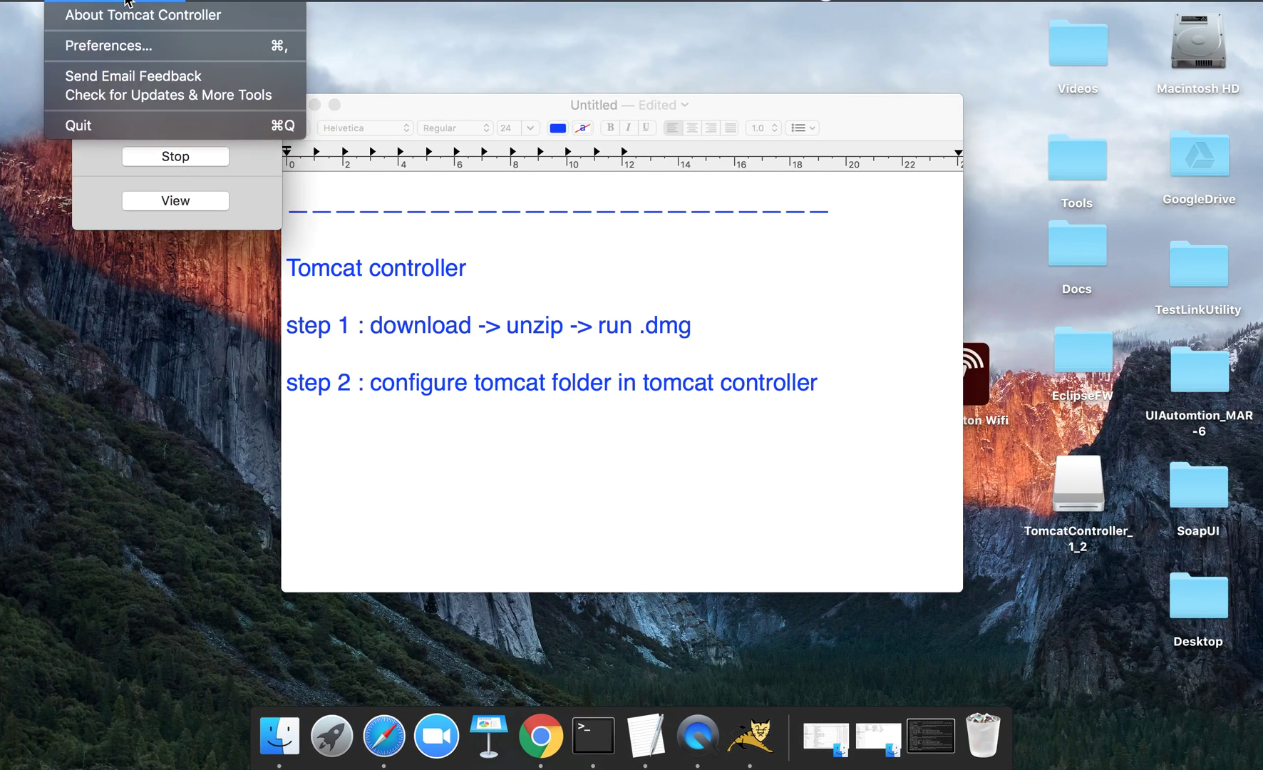
{"action": "left_click", "coordinate": [126, 47]}
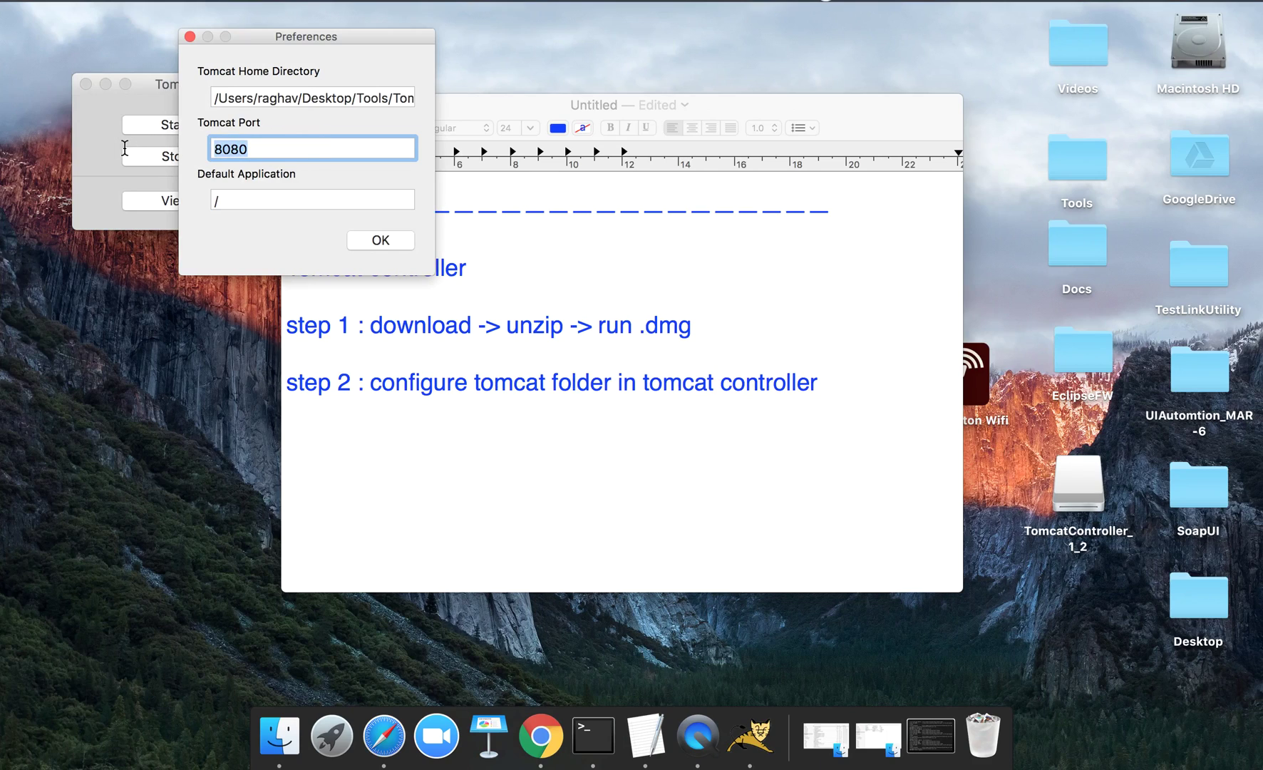
{"action": "type", "text": "9090"}
{"action": "left_click", "coordinate": [380, 240]}
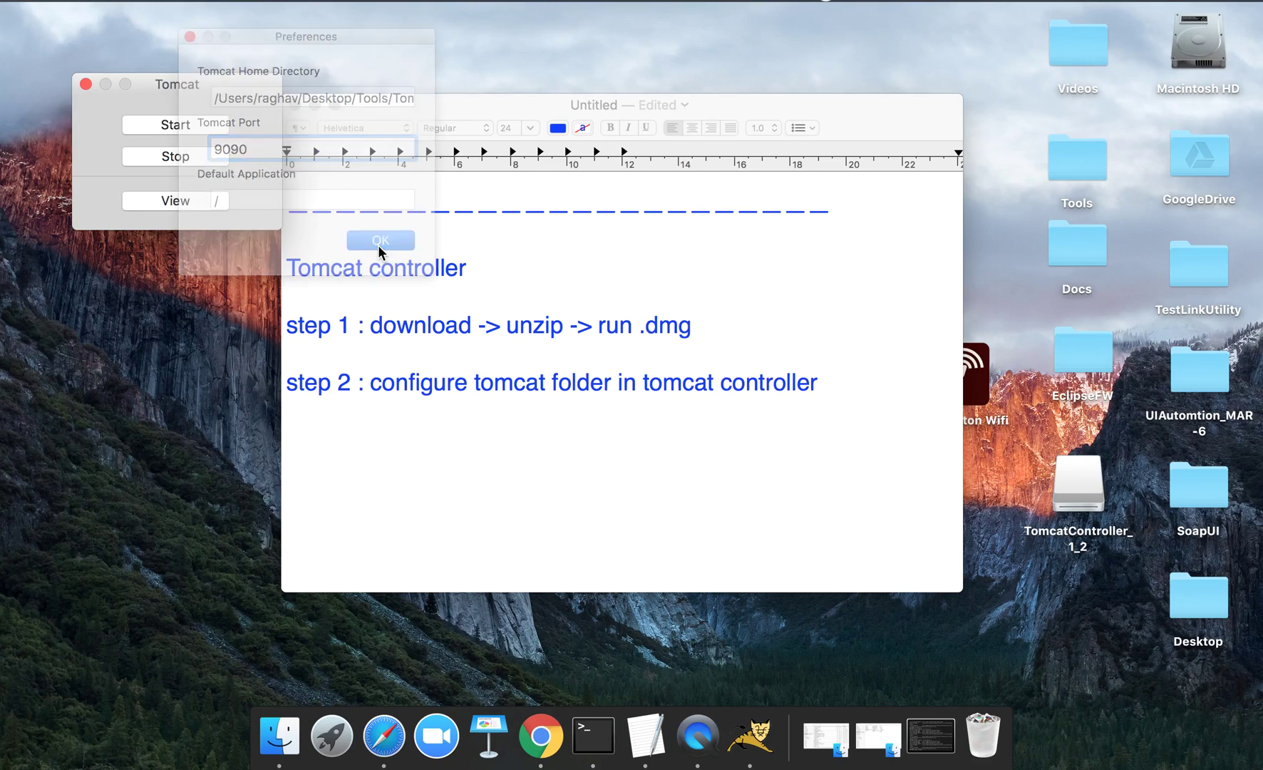
Start Tomcat, view it, and confirm the Safari address shows localhost:9090 failing
{"action": "left_click", "coordinate": [198, 125]}
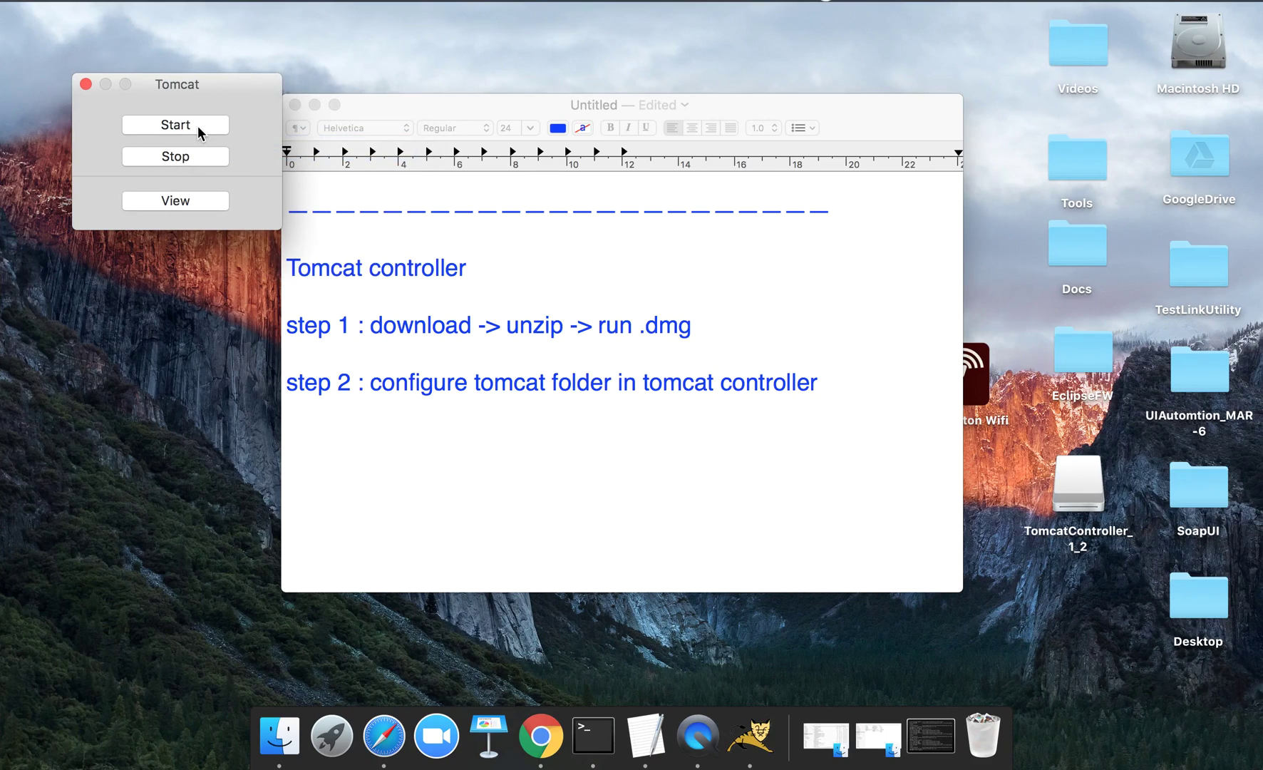
{"action": "left_click", "coordinate": [196, 199]}
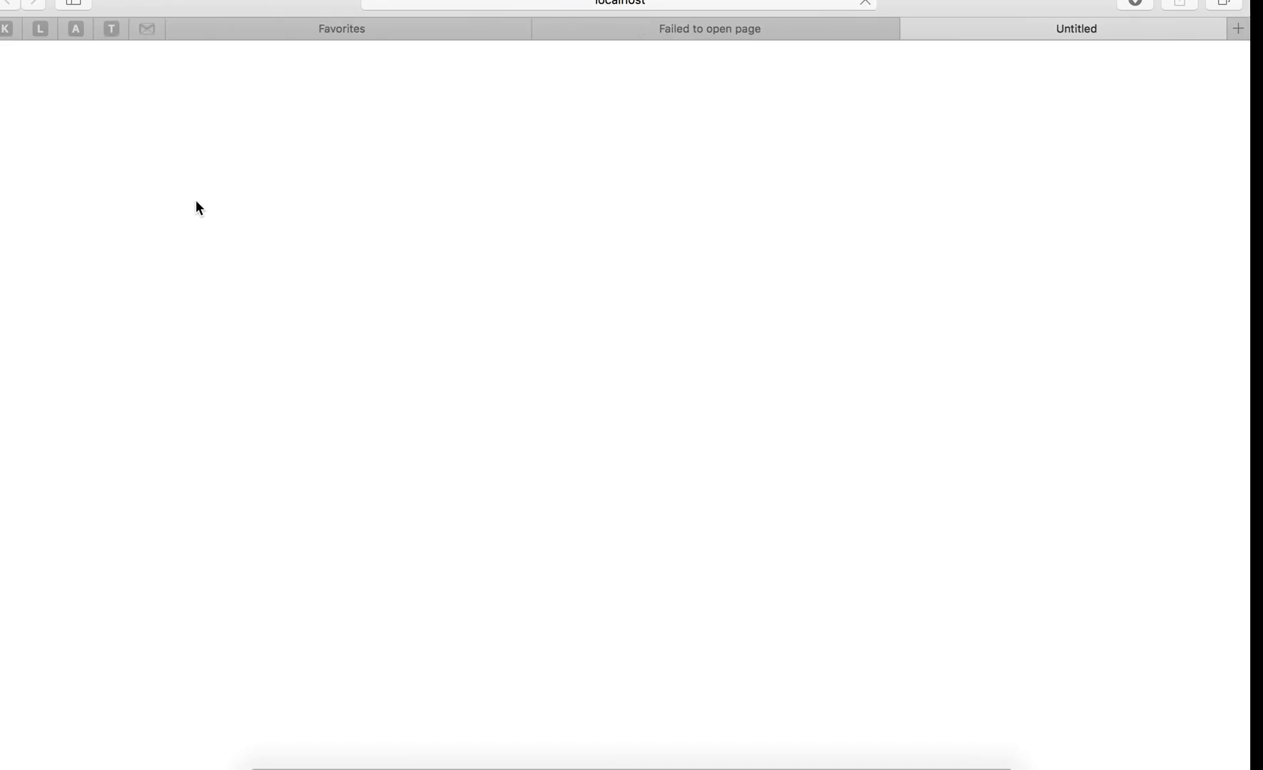
{"action": "left_click", "coordinate": [735, 5]}
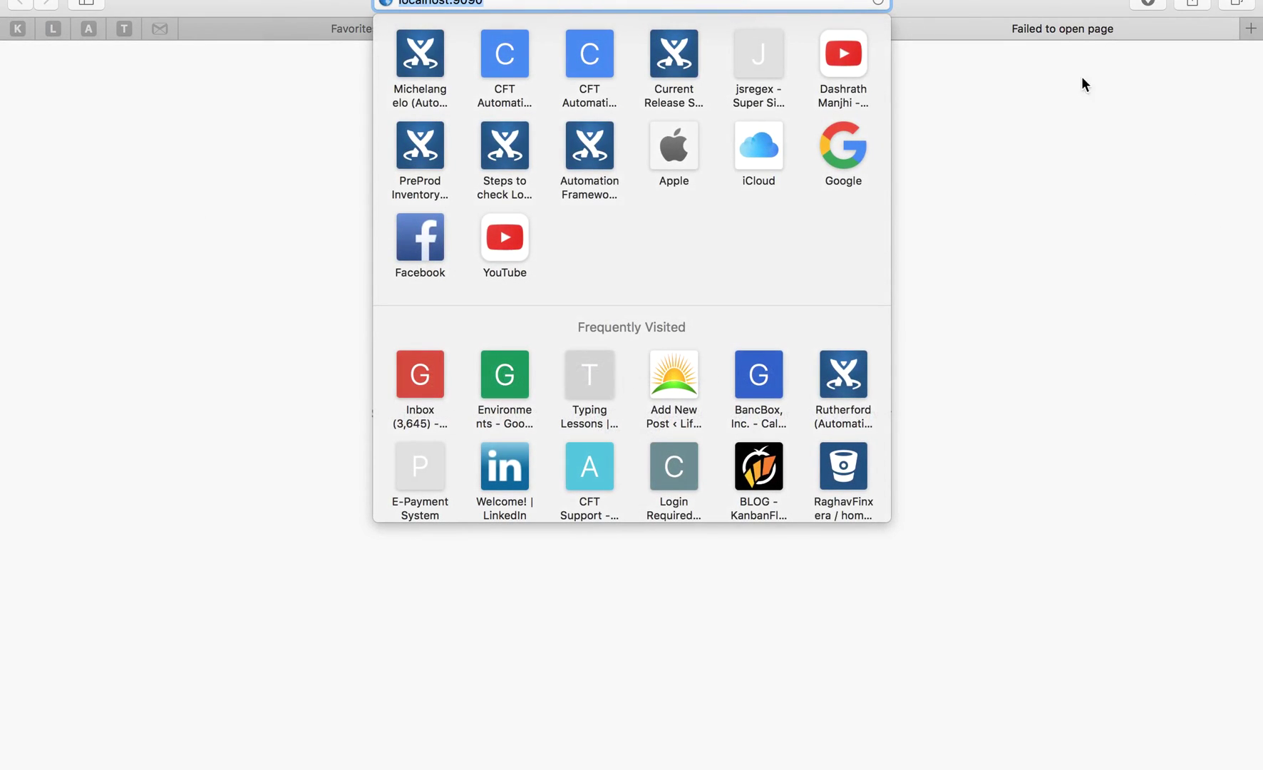
{"action": "left_click", "coordinate": [1110, 338]}
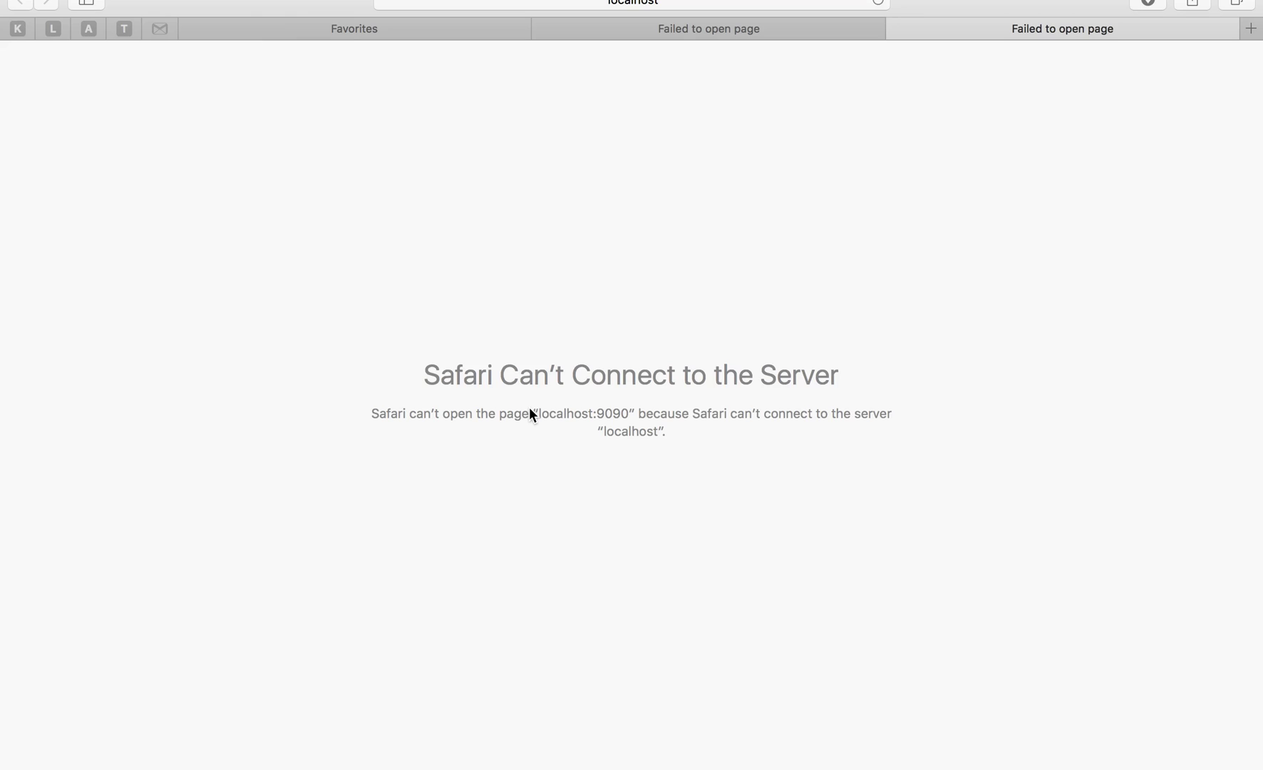
{"action": "key", "text": "ctrl+Left"}
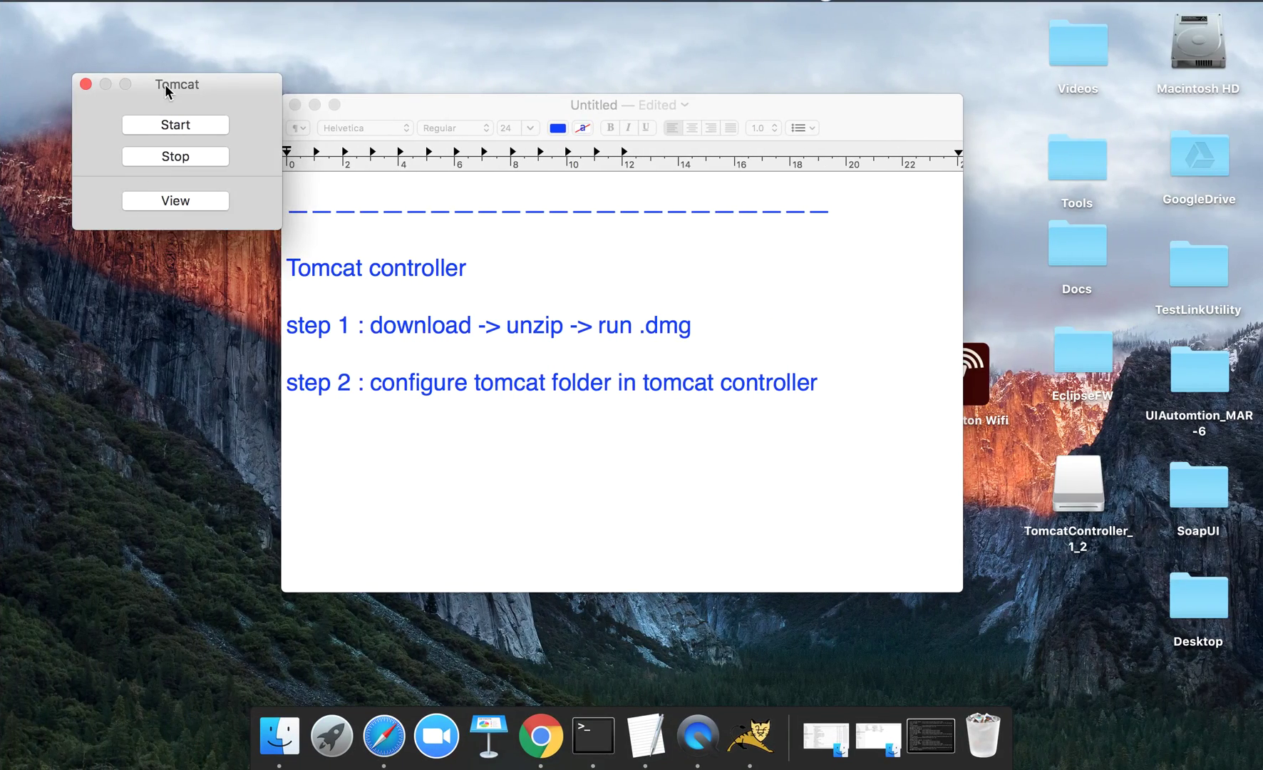
Set the Tomcat Controller port back to 8080 in Preferences
{"action": "left_click", "coordinate": [134, 2]}
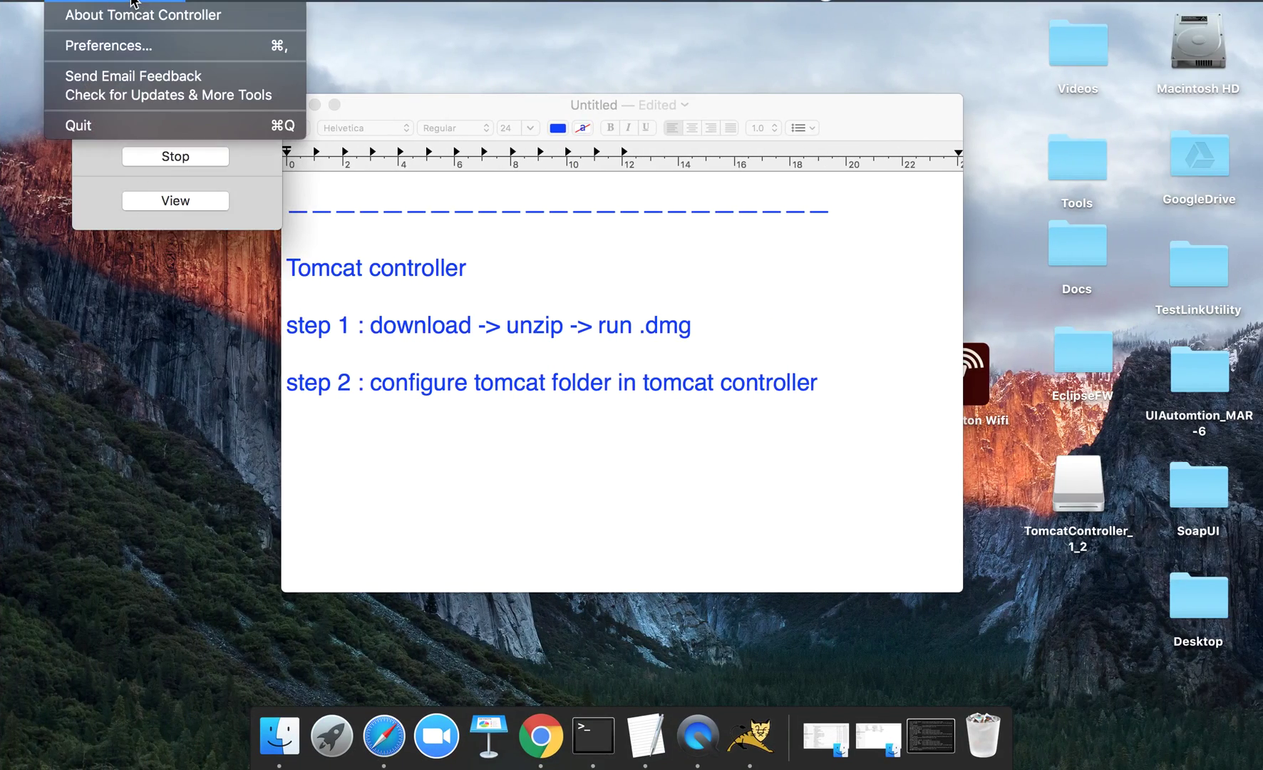
{"action": "left_click", "coordinate": [123, 59]}
{"action": "left_click", "coordinate": [127, 5]}
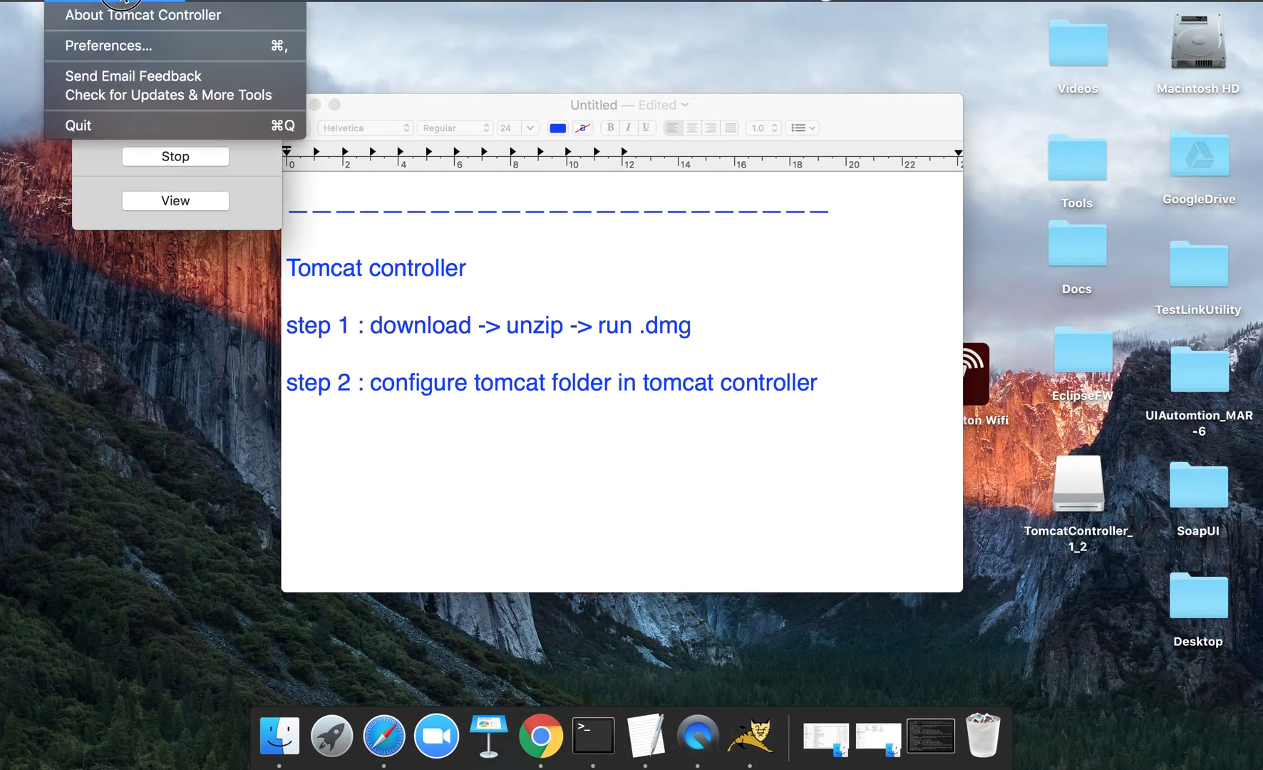
{"action": "left_click", "coordinate": [121, 45]}
{"action": "double_click", "coordinate": [270, 151]}
{"action": "type", "text": "80"}
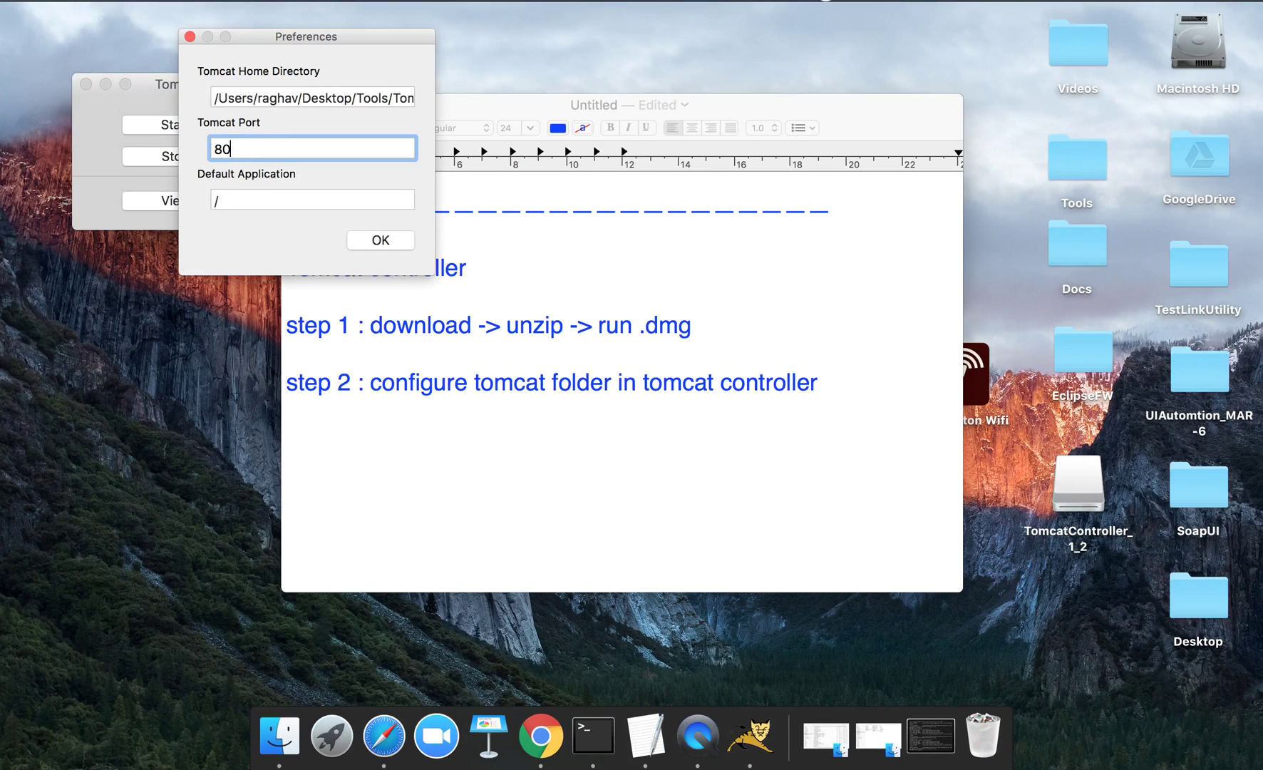
{"action": "type", "text": "80"}
{"action": "left_click", "coordinate": [380, 240]}
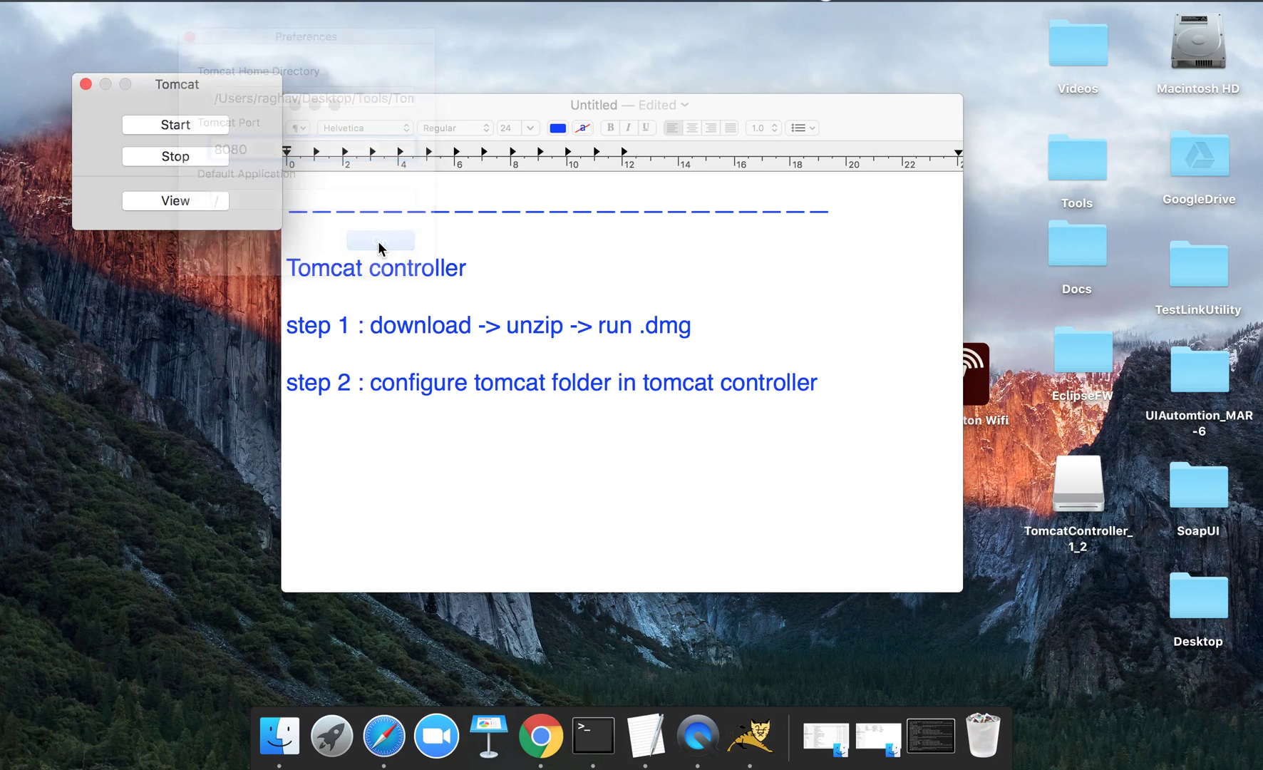
Start Tomcat, load its welcome page in Safari, and return to the TextEdit notes
{"action": "left_click", "coordinate": [176, 124]}
{"action": "left_click", "coordinate": [181, 201]}
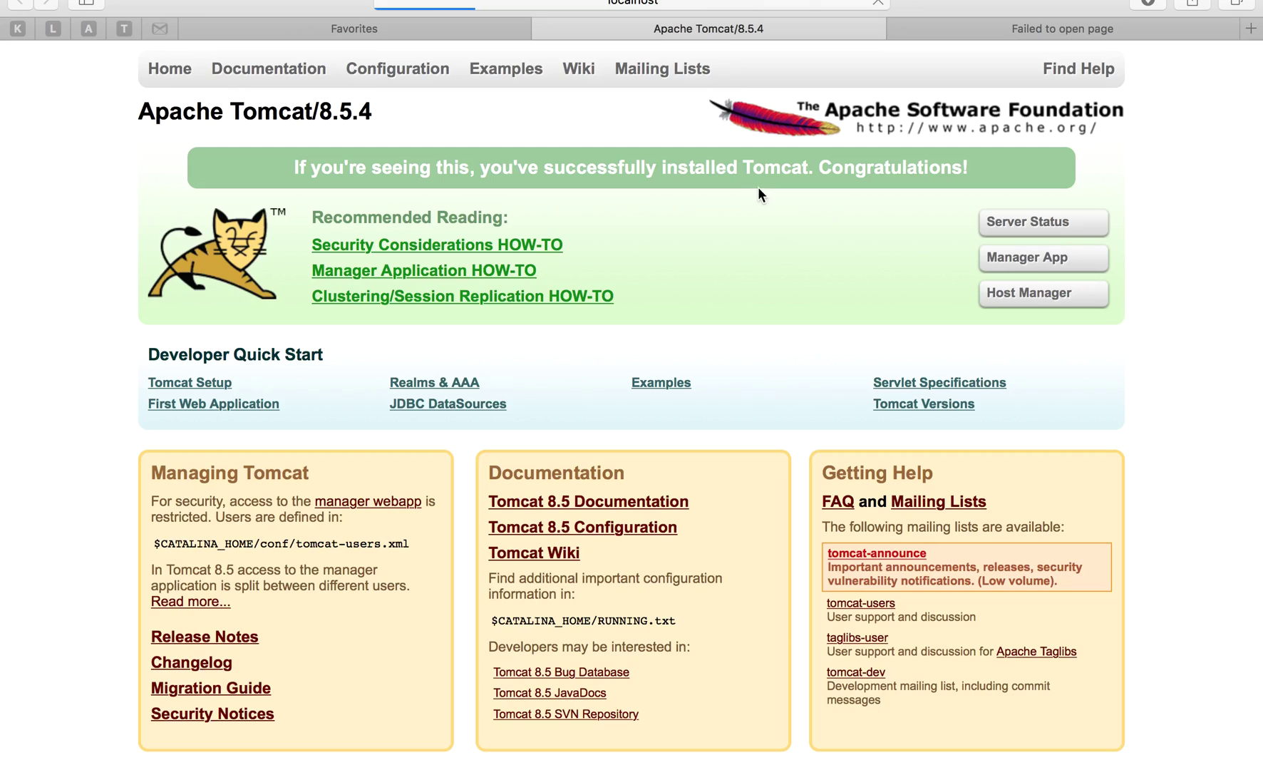
{"action": "key", "text": "ctrl+Right"}
{"action": "left_click", "coordinate": [409, 417]}
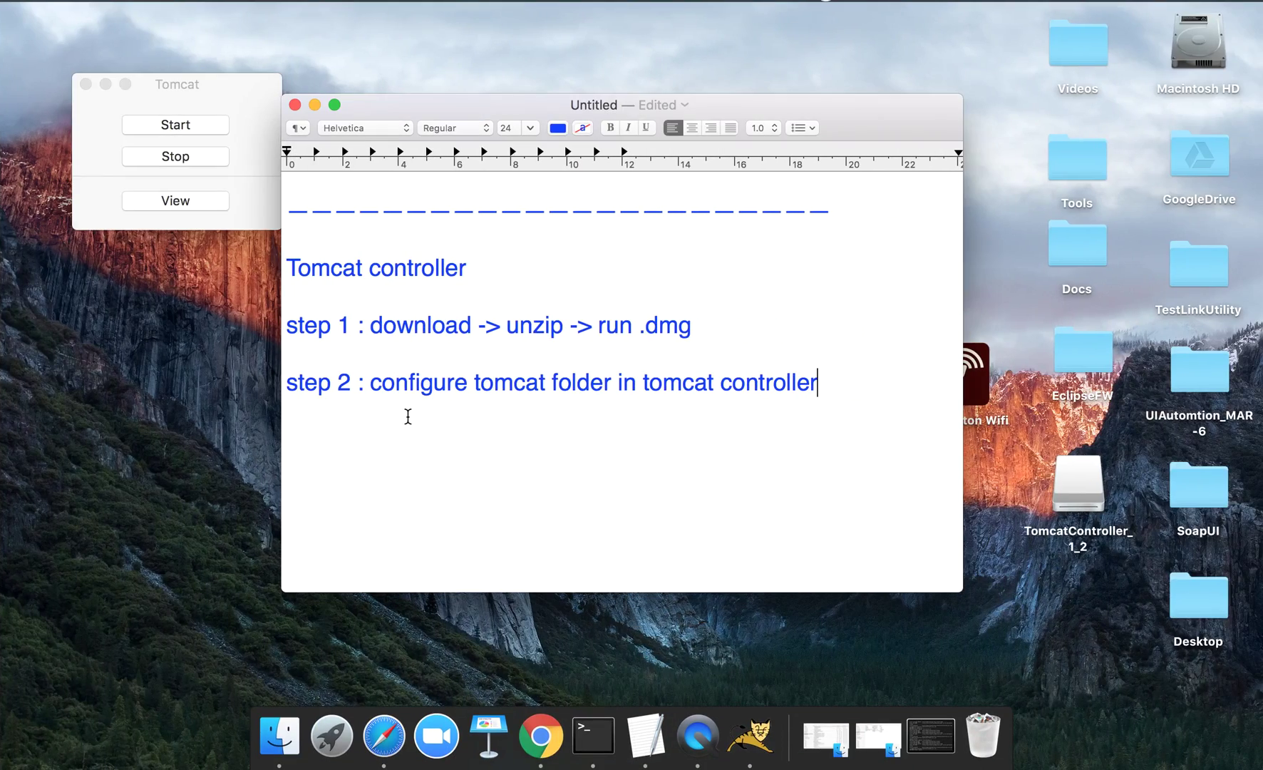
{"action": "scroll", "coordinate": [408, 418], "scroll_direction": "up", "scroll_amount": 10}
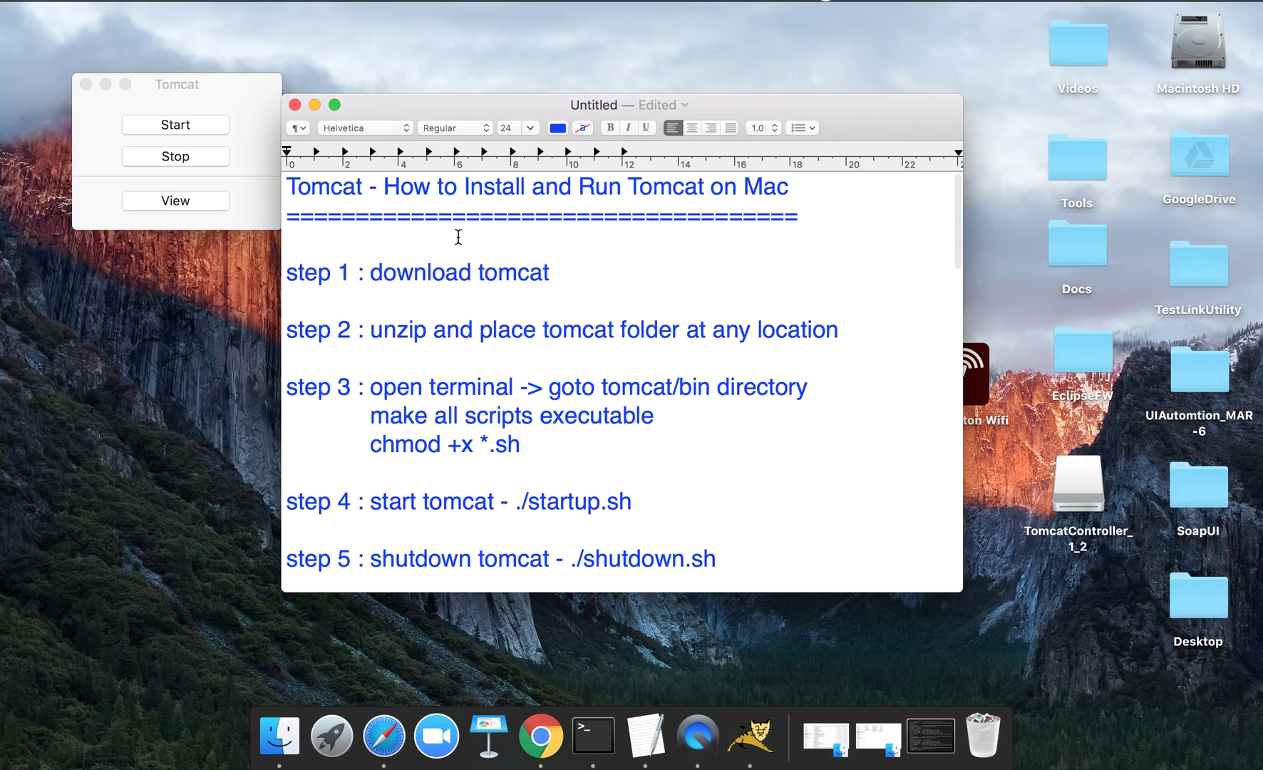